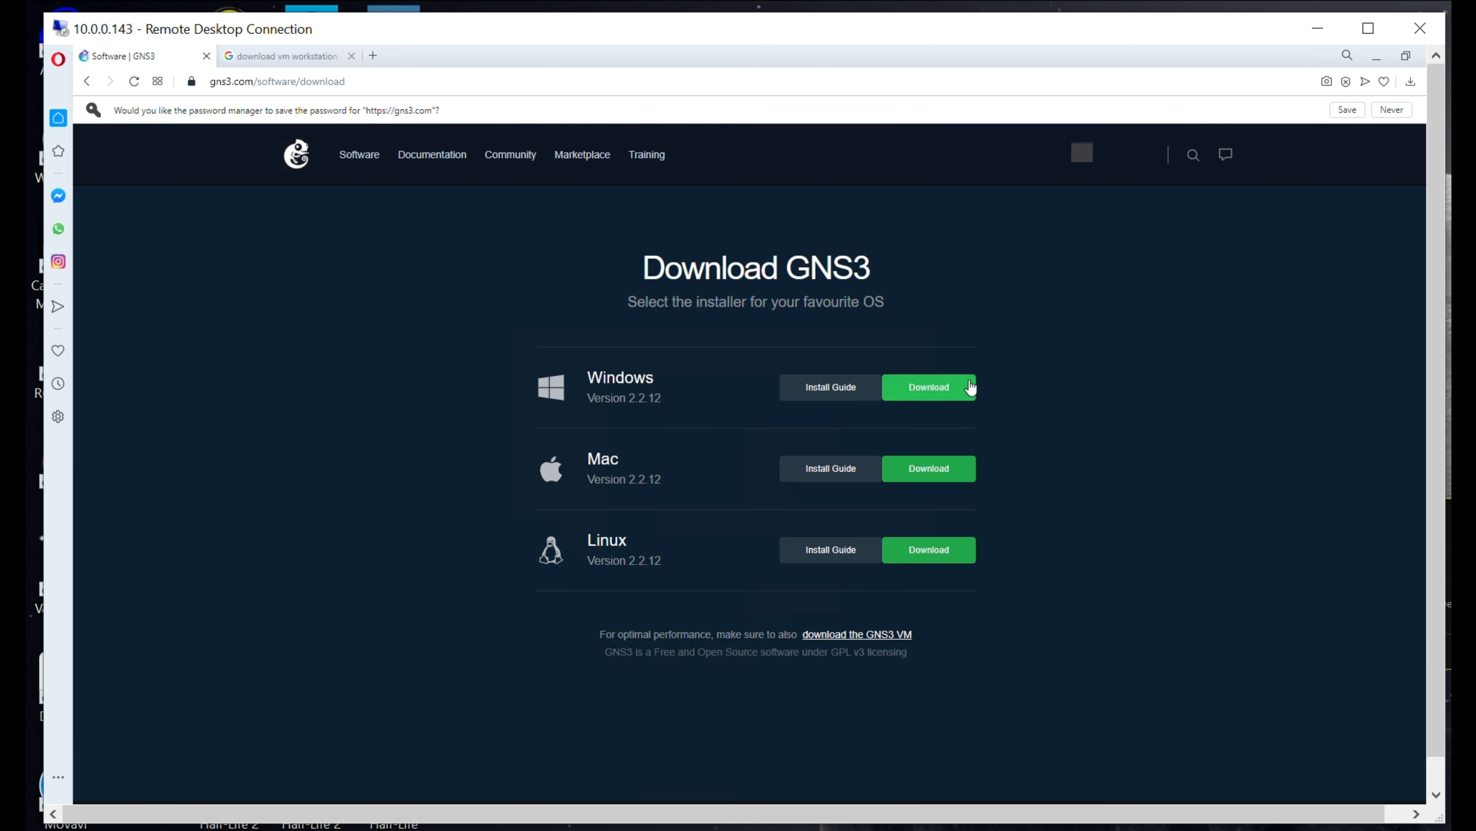
Step: Download the GNS3 2.2.12 Windows installer and the GNS3 VM for VMware Workstation and Fusion
click(967, 386)
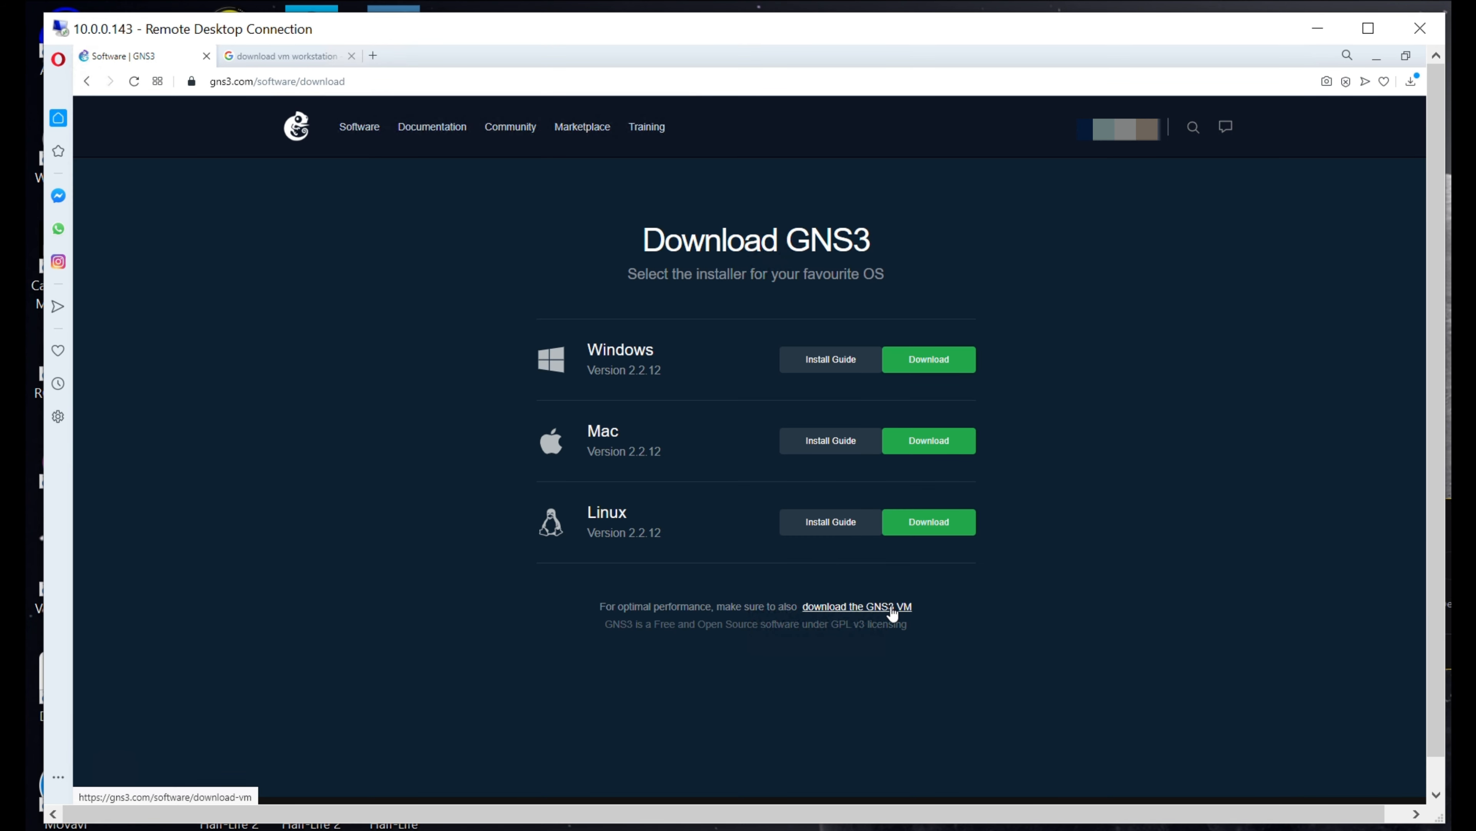
click(893, 612)
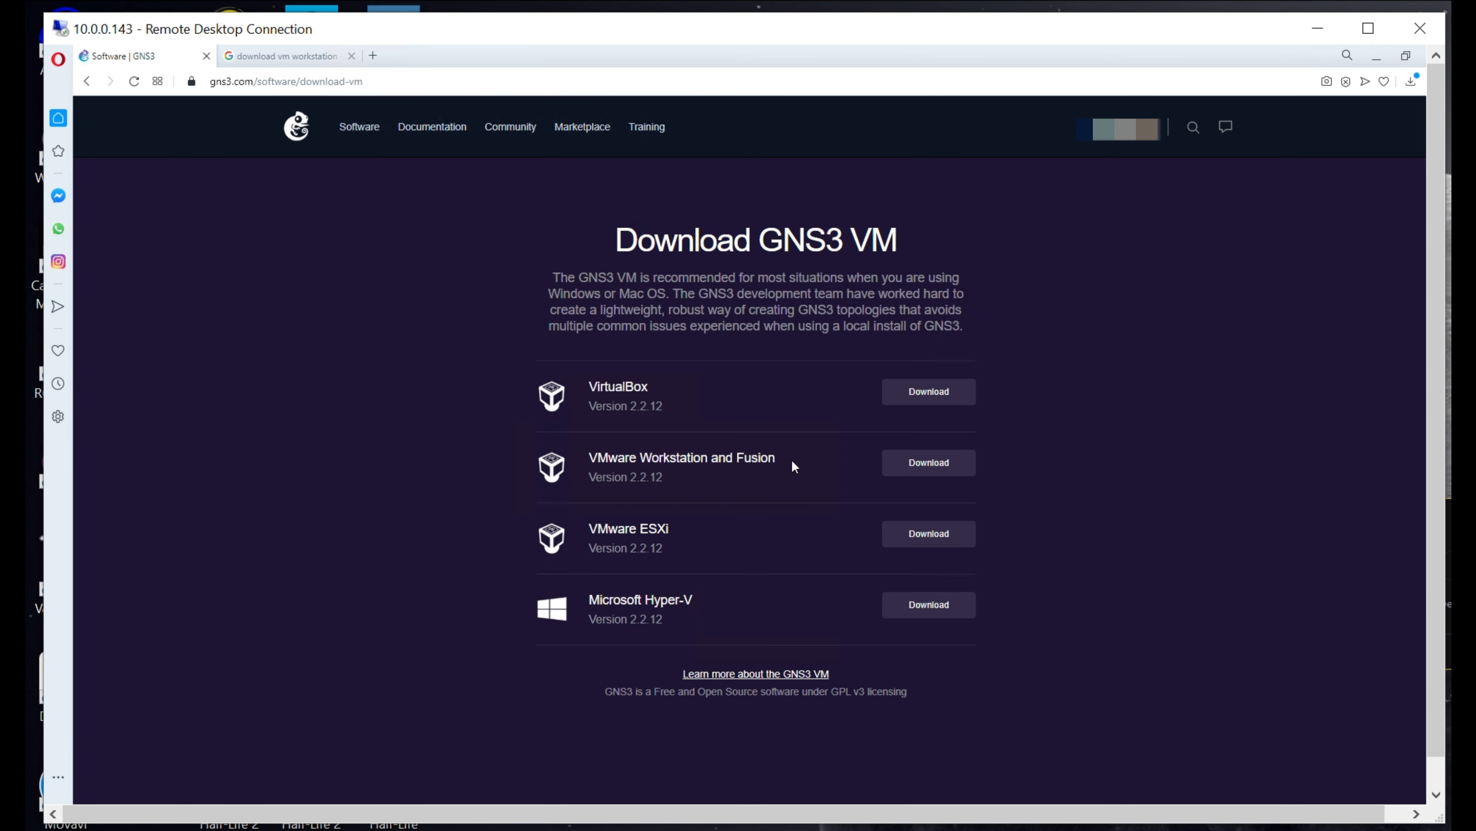
click(929, 465)
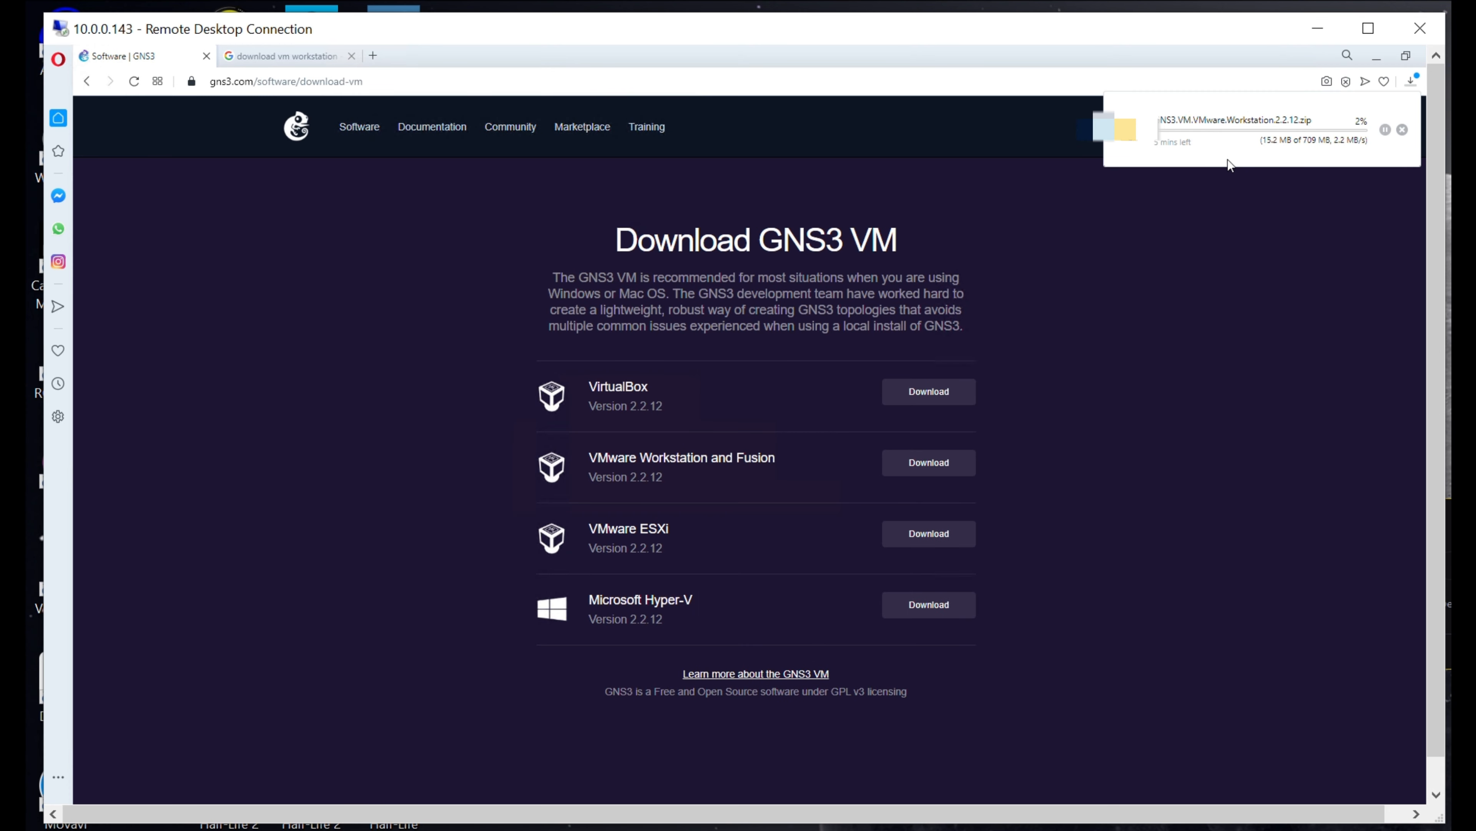
Step: Download VMware Workstation 15.5 Pro for Windows from the VMware site, saving it in the GNS3 INSTALL folder
click(292, 61)
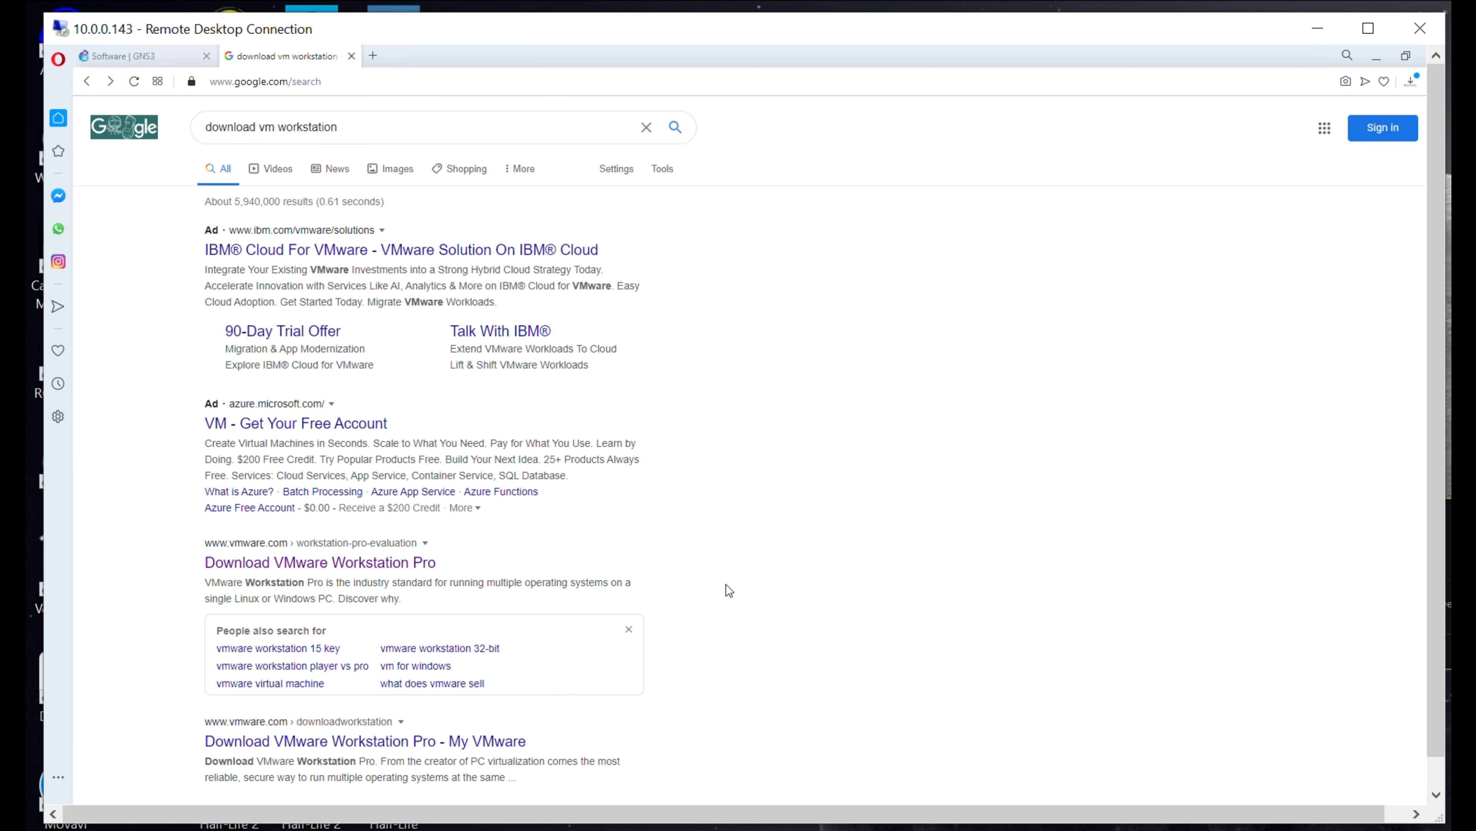
click(359, 574)
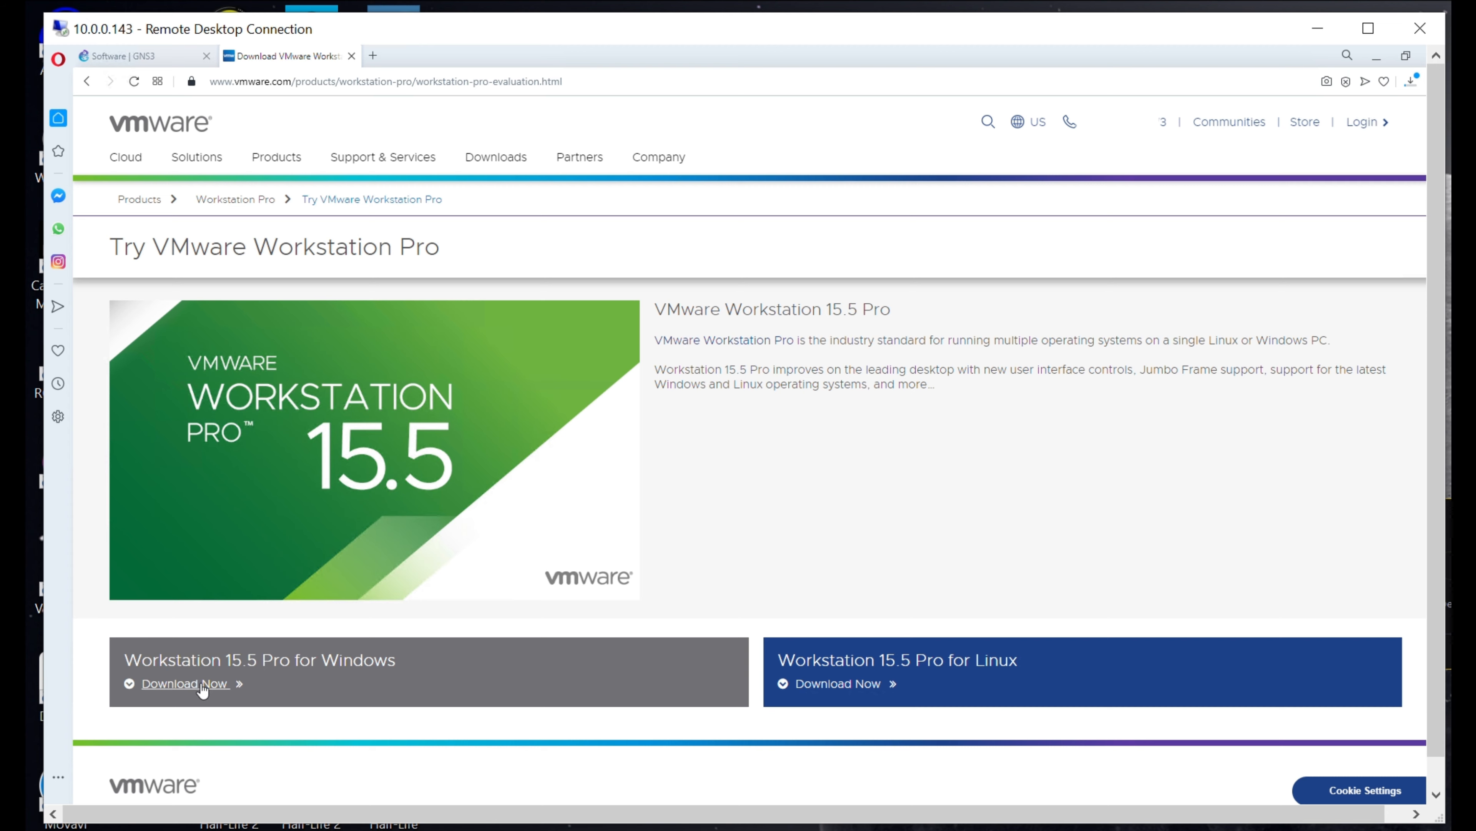
click(202, 686)
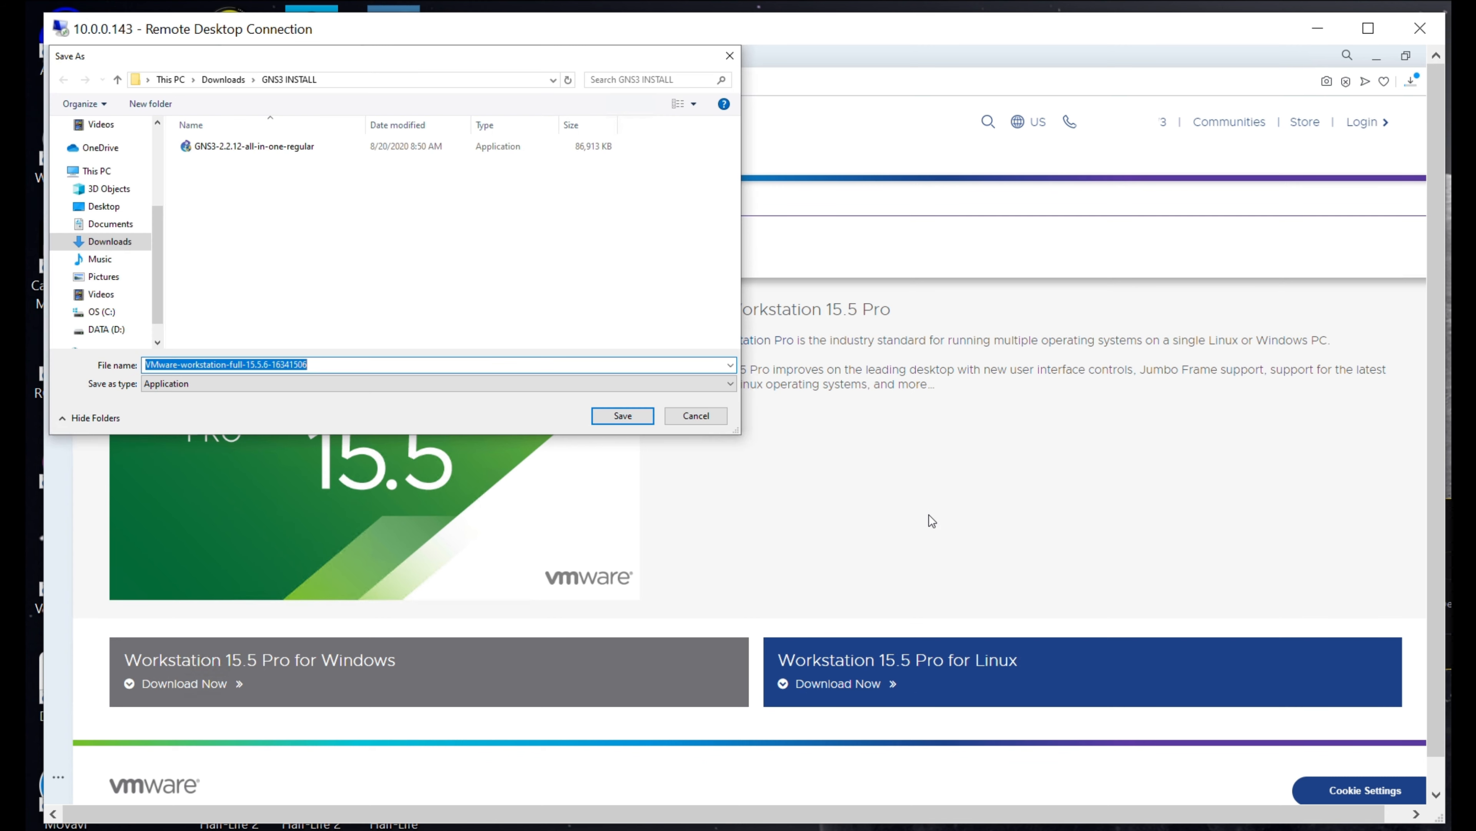
click(619, 419)
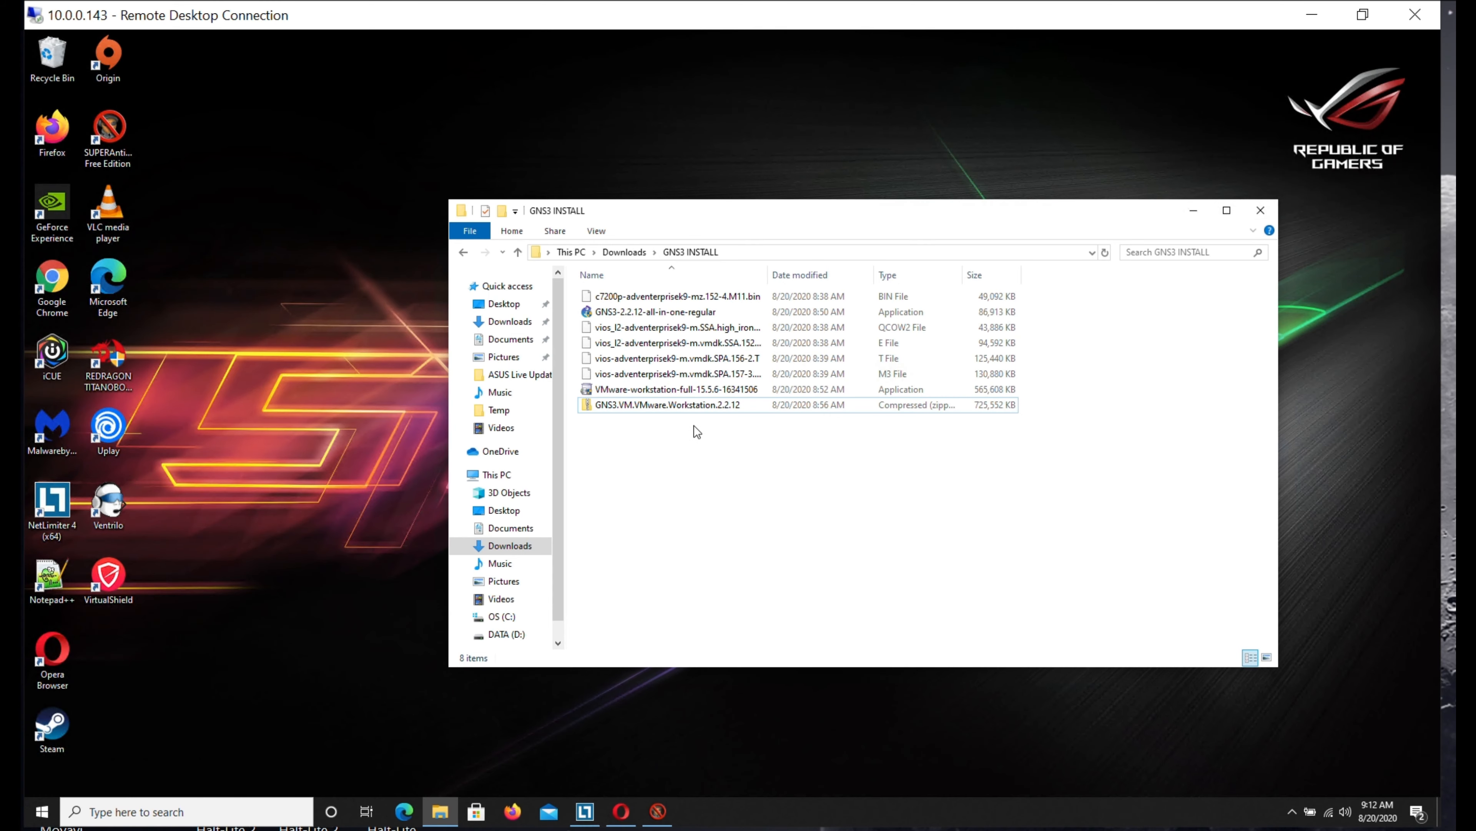
Step: Extract the GNS3.VM.VMware.Workstation.2.2.12 archive with 7-Zip into its own folder inside GNS3 INSTALL
click(710, 410)
right_click(710, 409)
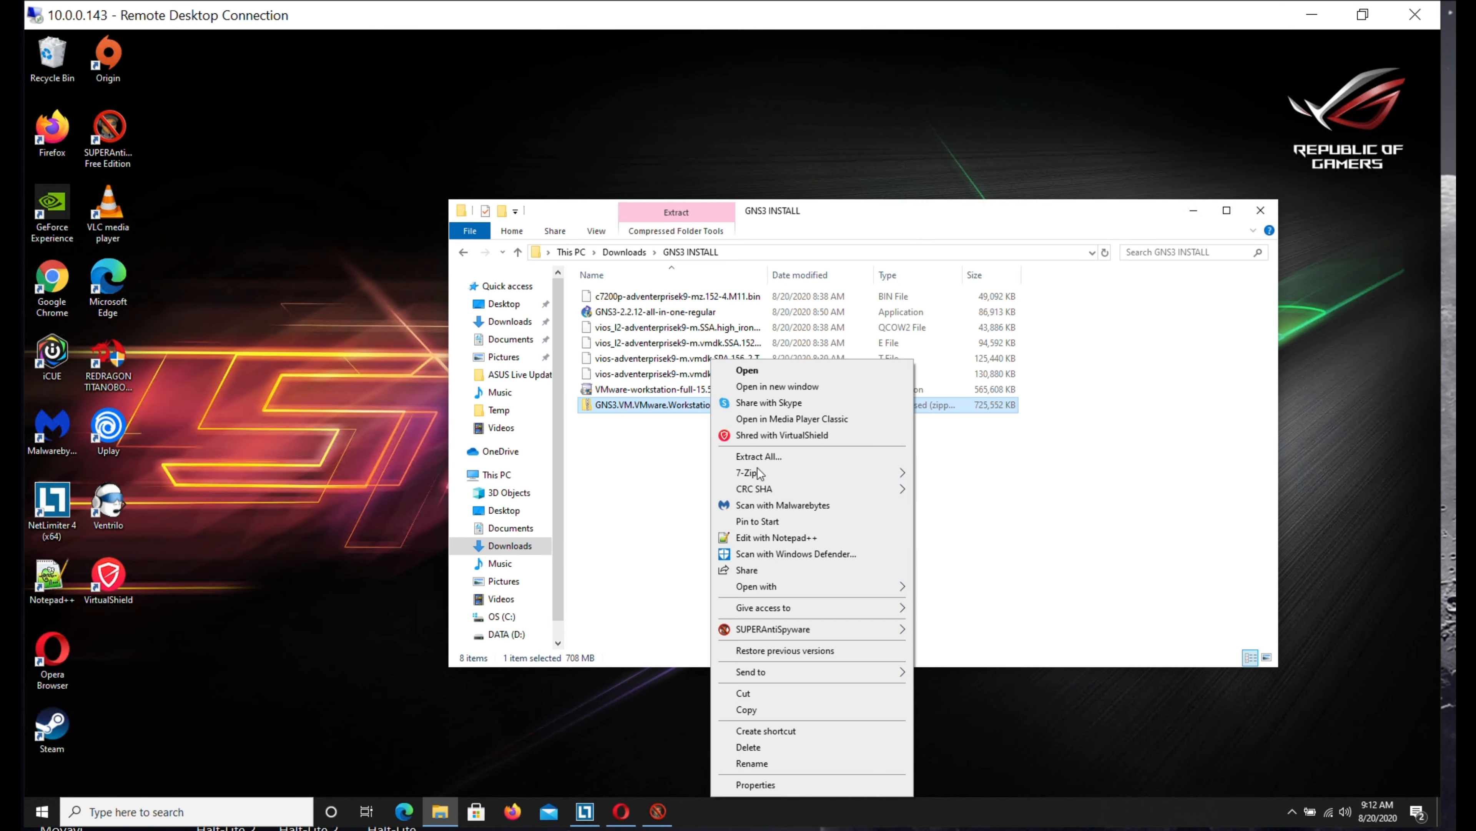
mouse_move(814, 472)
click(1081, 539)
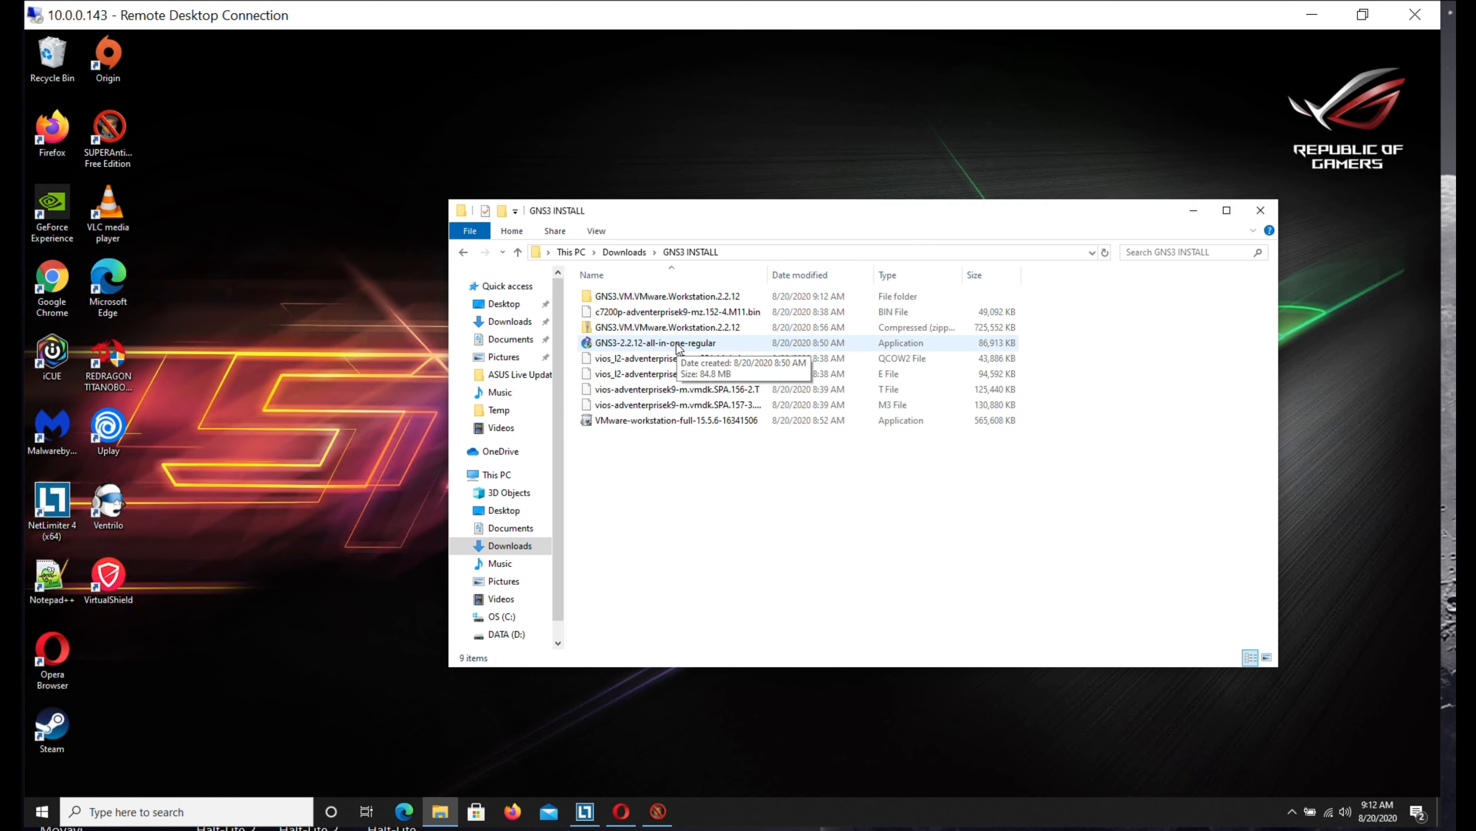
Step: Run the GNS3-2.2.12-all-in-one-regular installer, accepting the licence and default local installation components, with destination C:\Program Files\GNS3
double_click(677, 345)
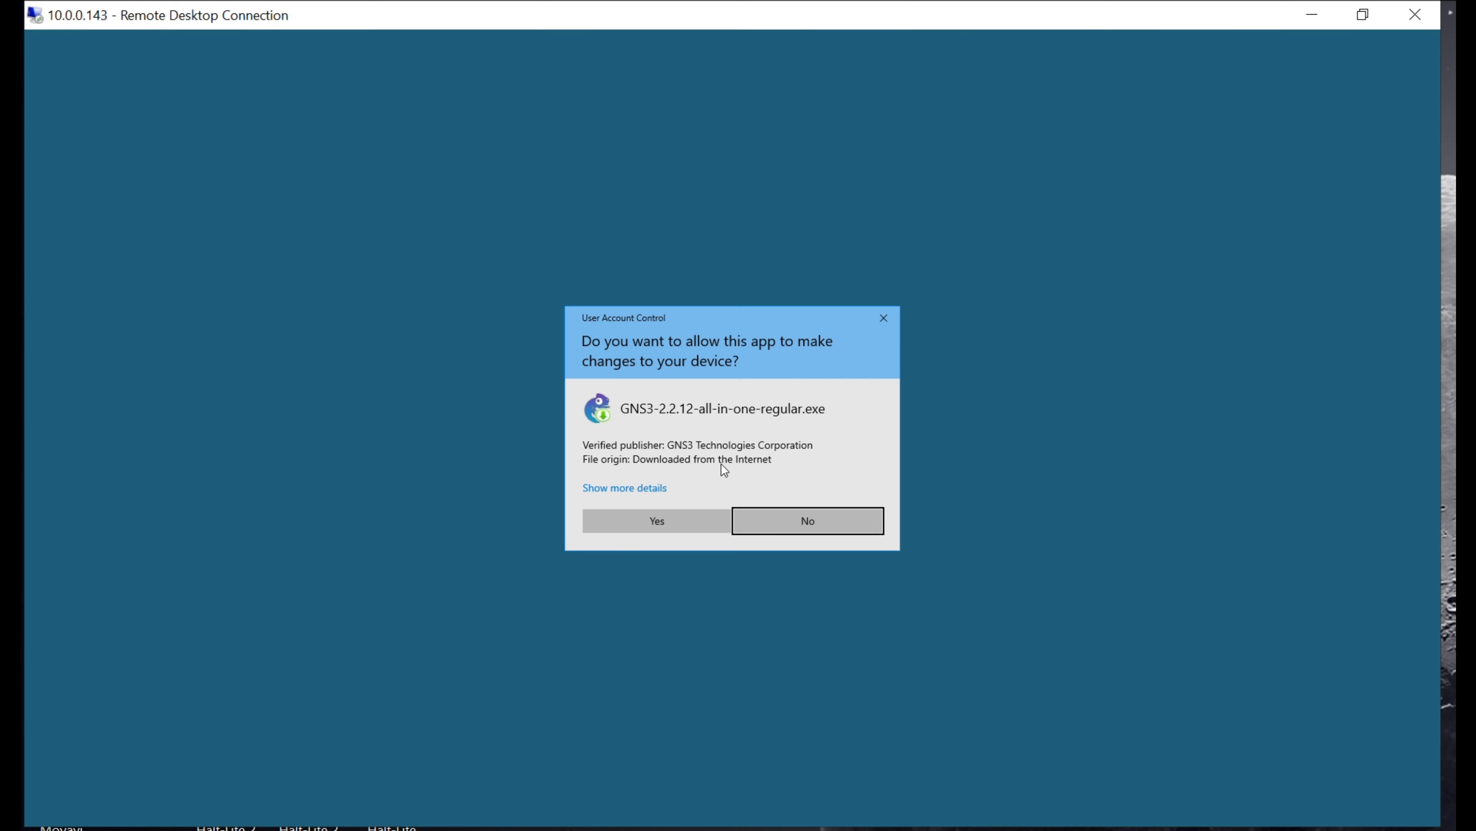
click(678, 518)
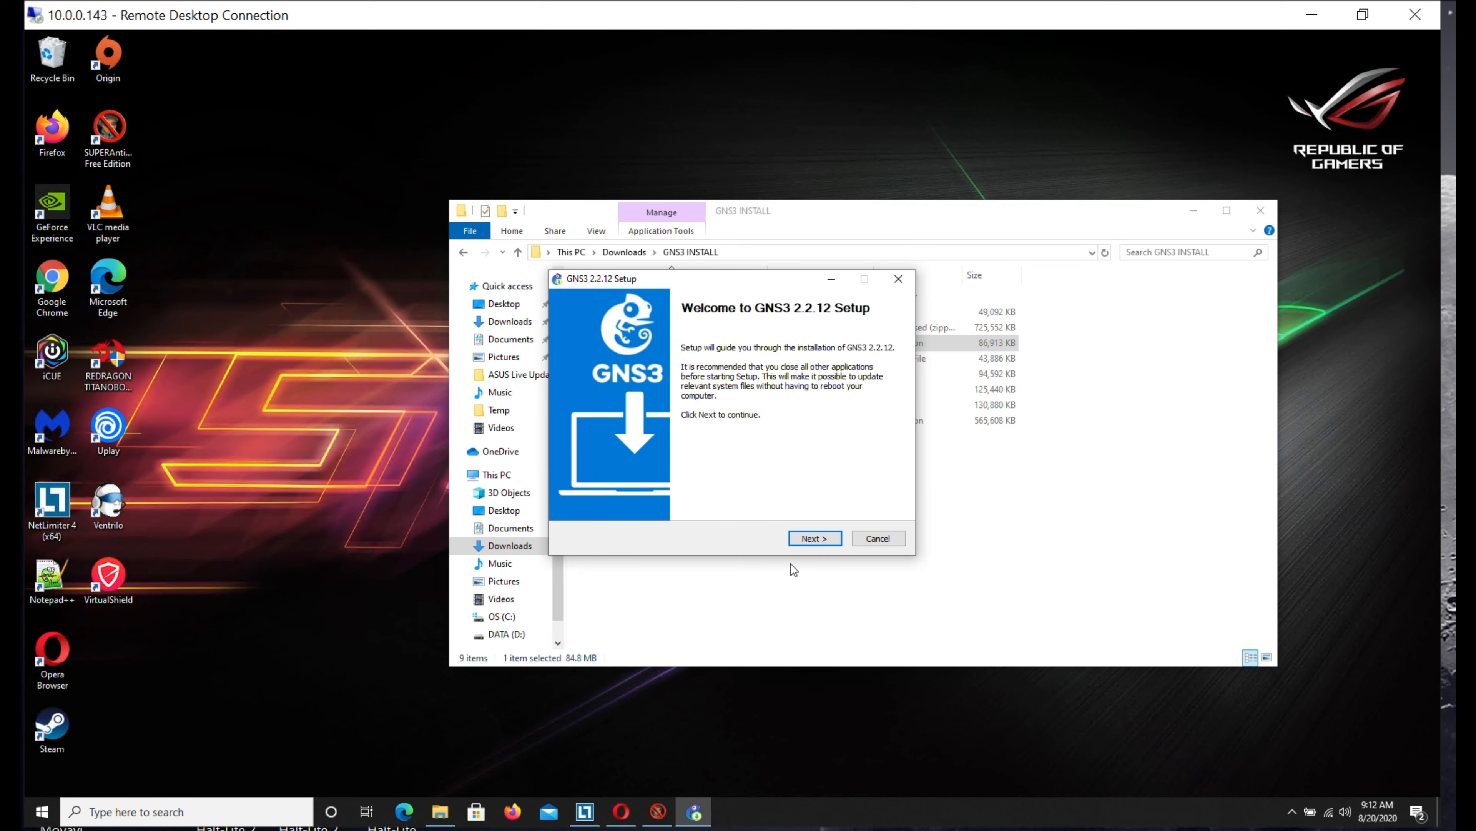
click(814, 538)
click(813, 538)
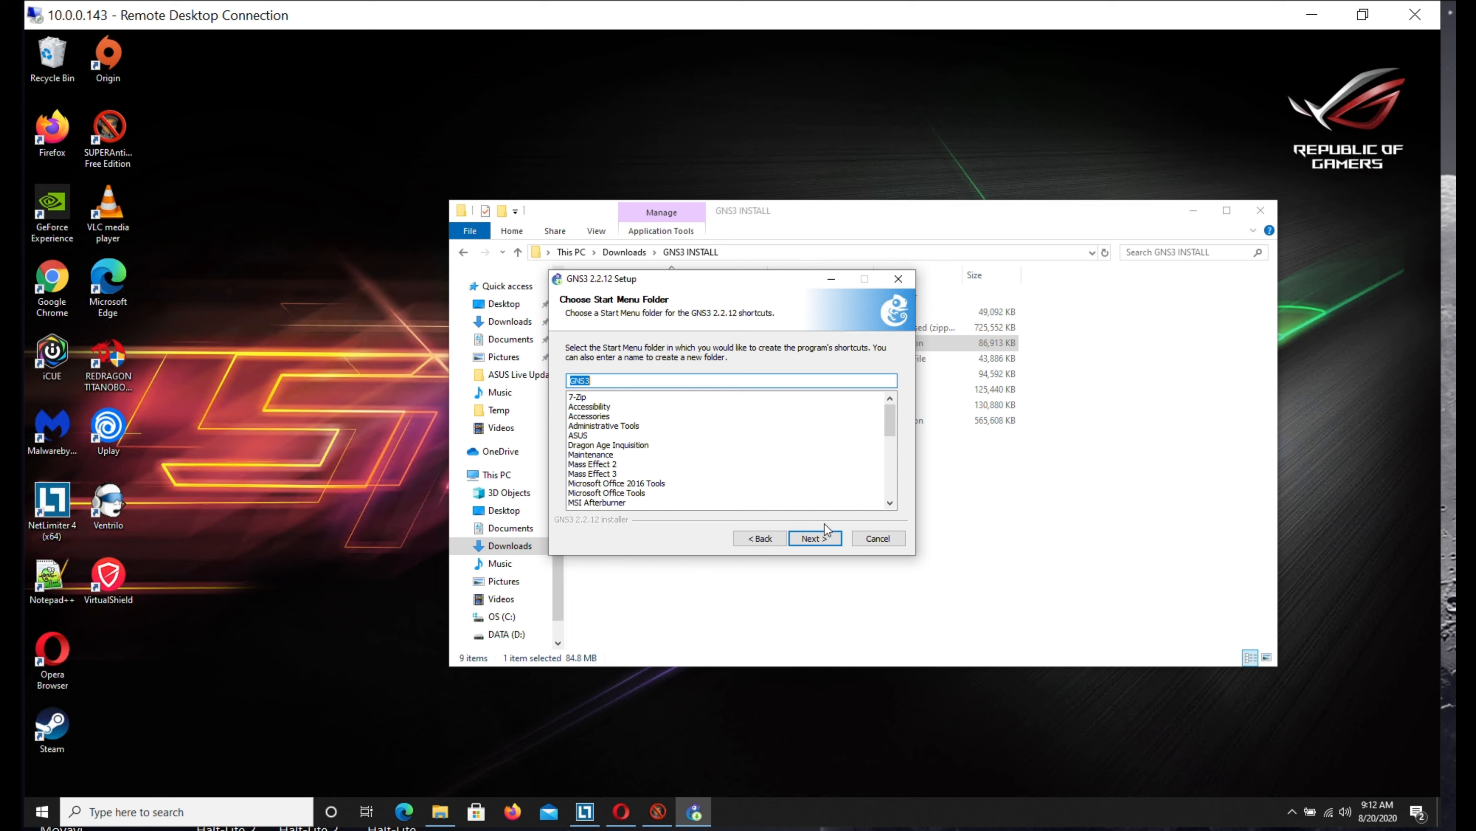
click(837, 539)
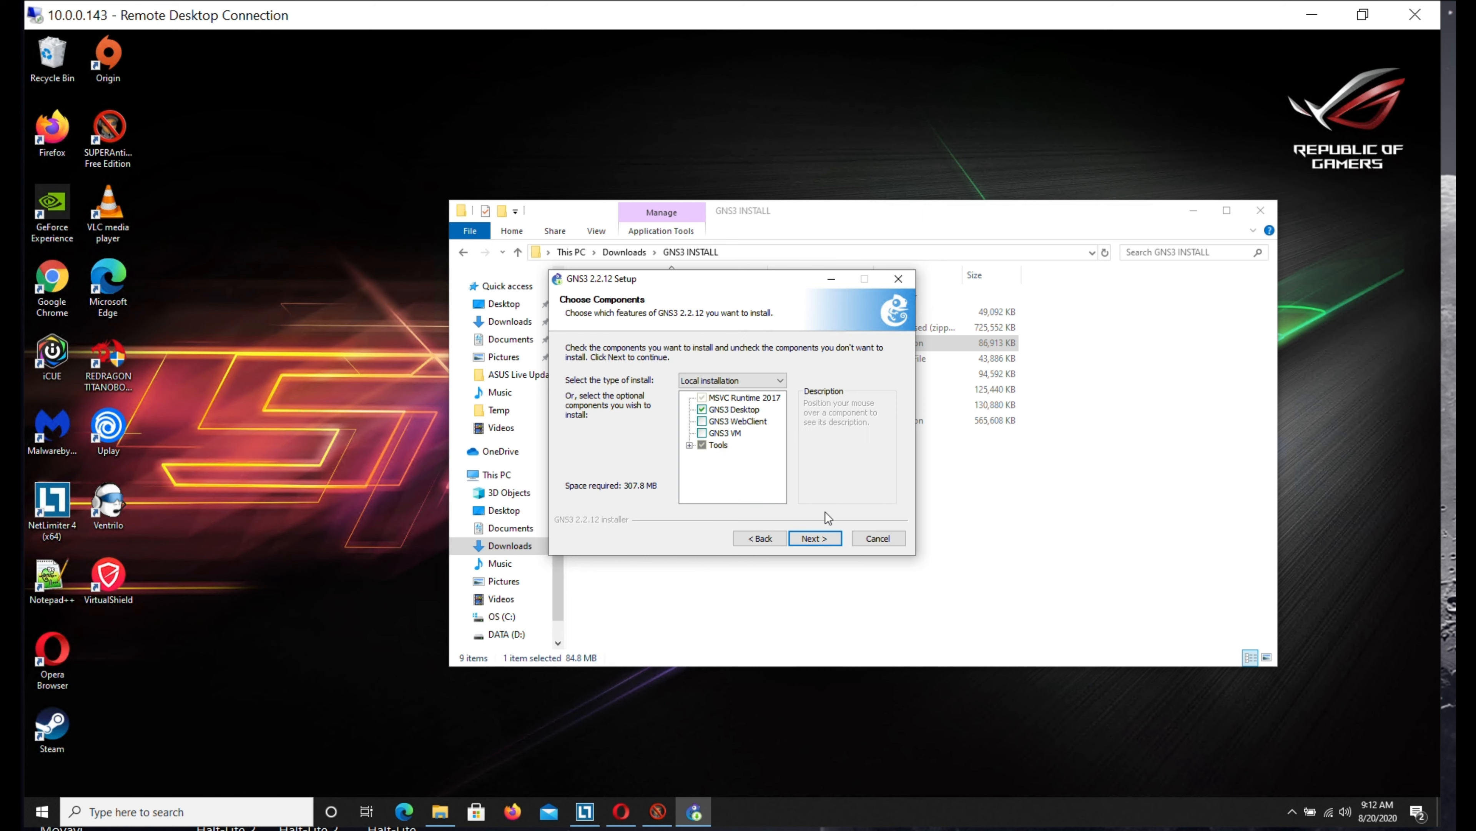
click(826, 539)
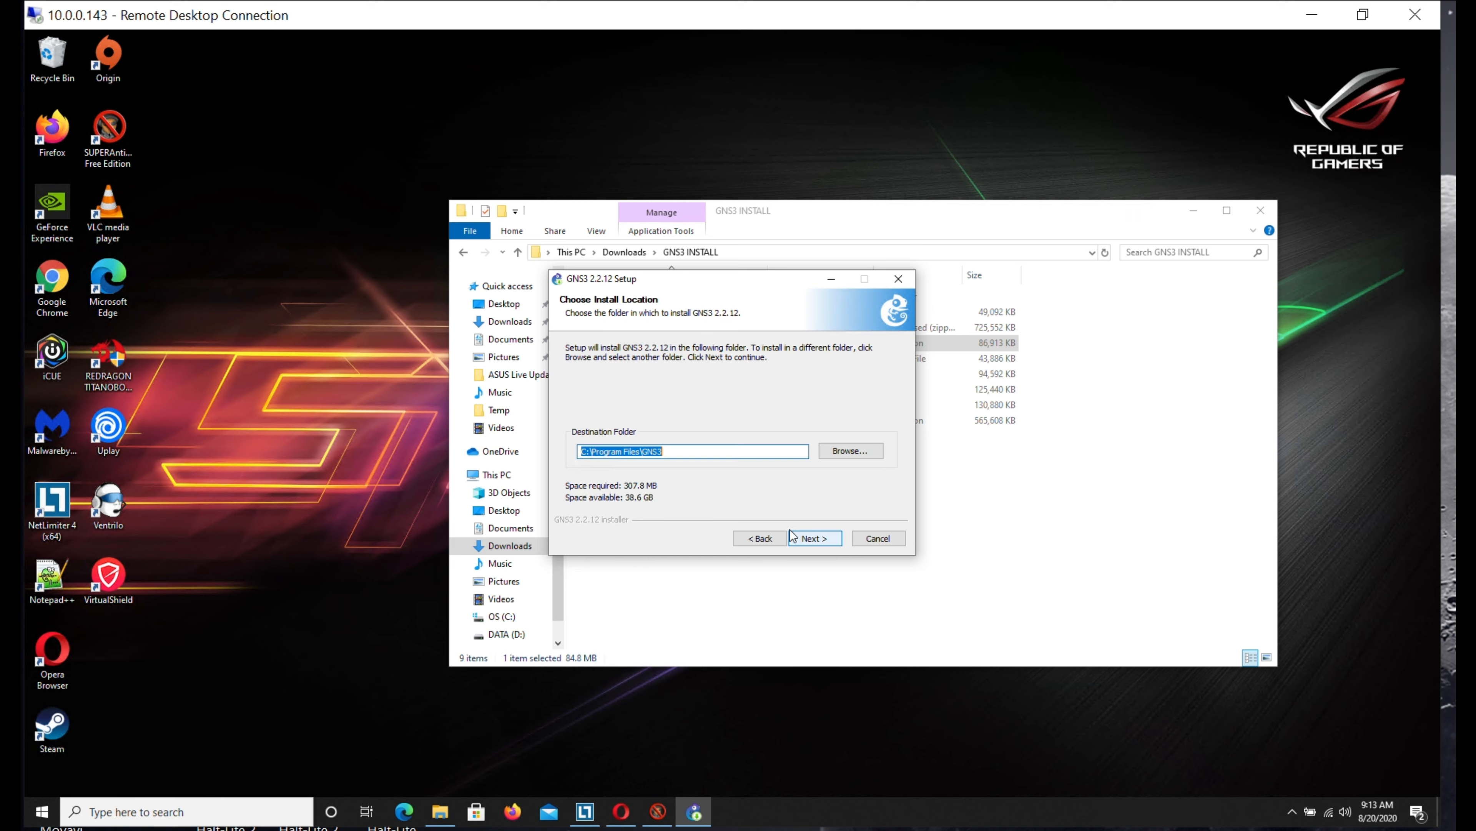
click(796, 539)
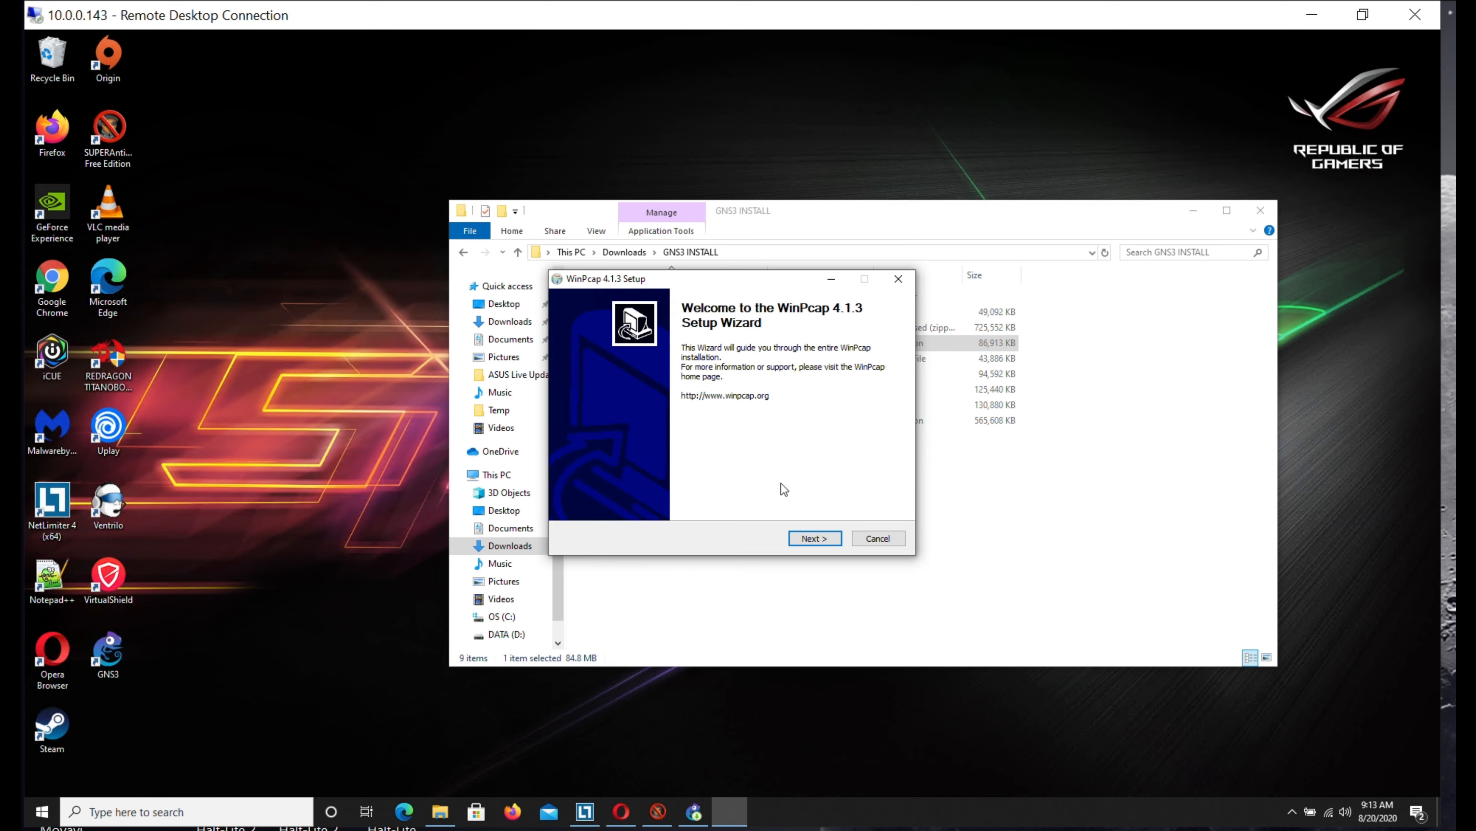
Step: Install WinPcap 4.1.3 with its driver set to start automatically at boot time
click(825, 538)
click(818, 537)
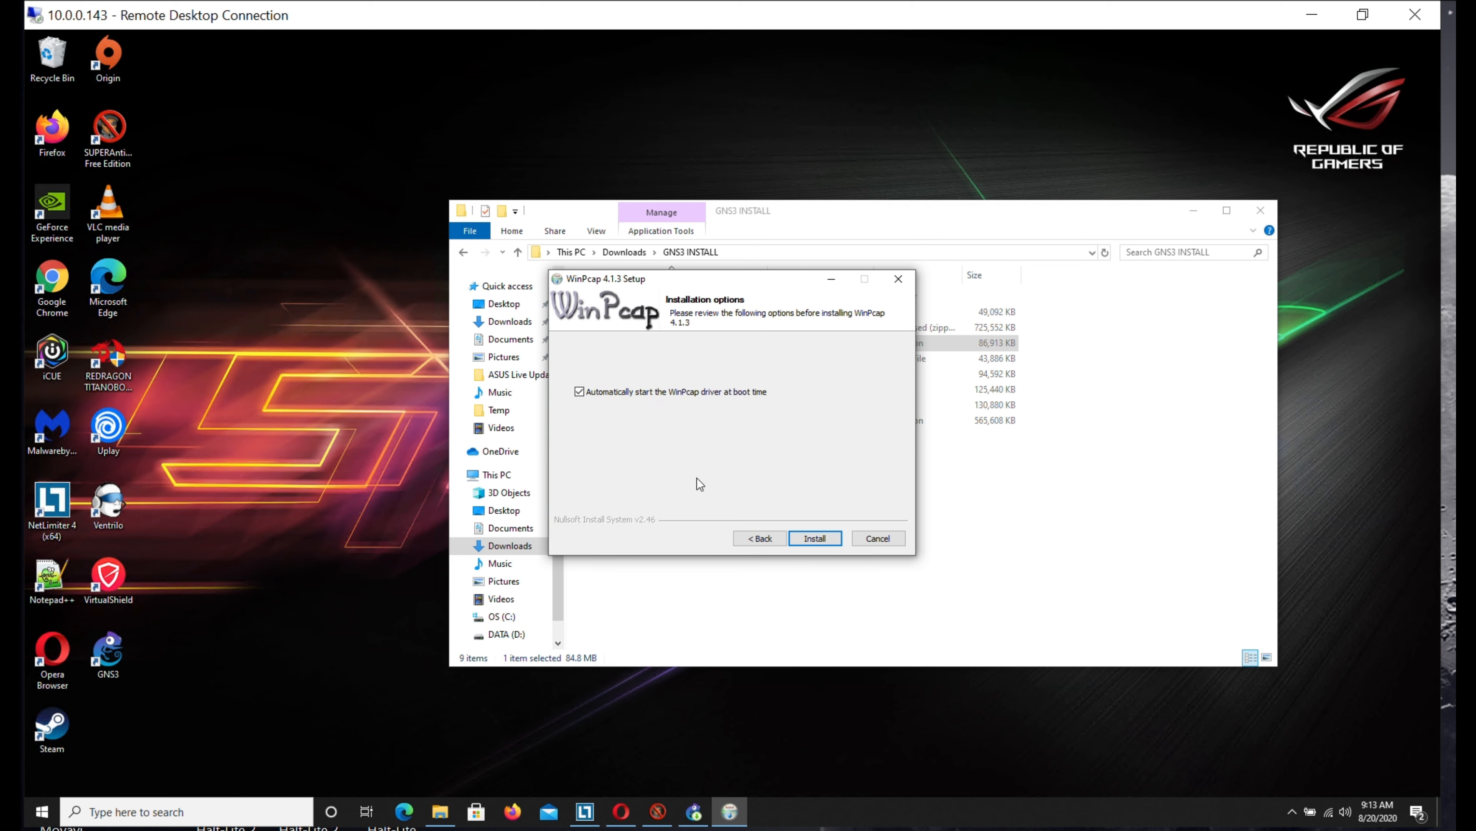
click(820, 539)
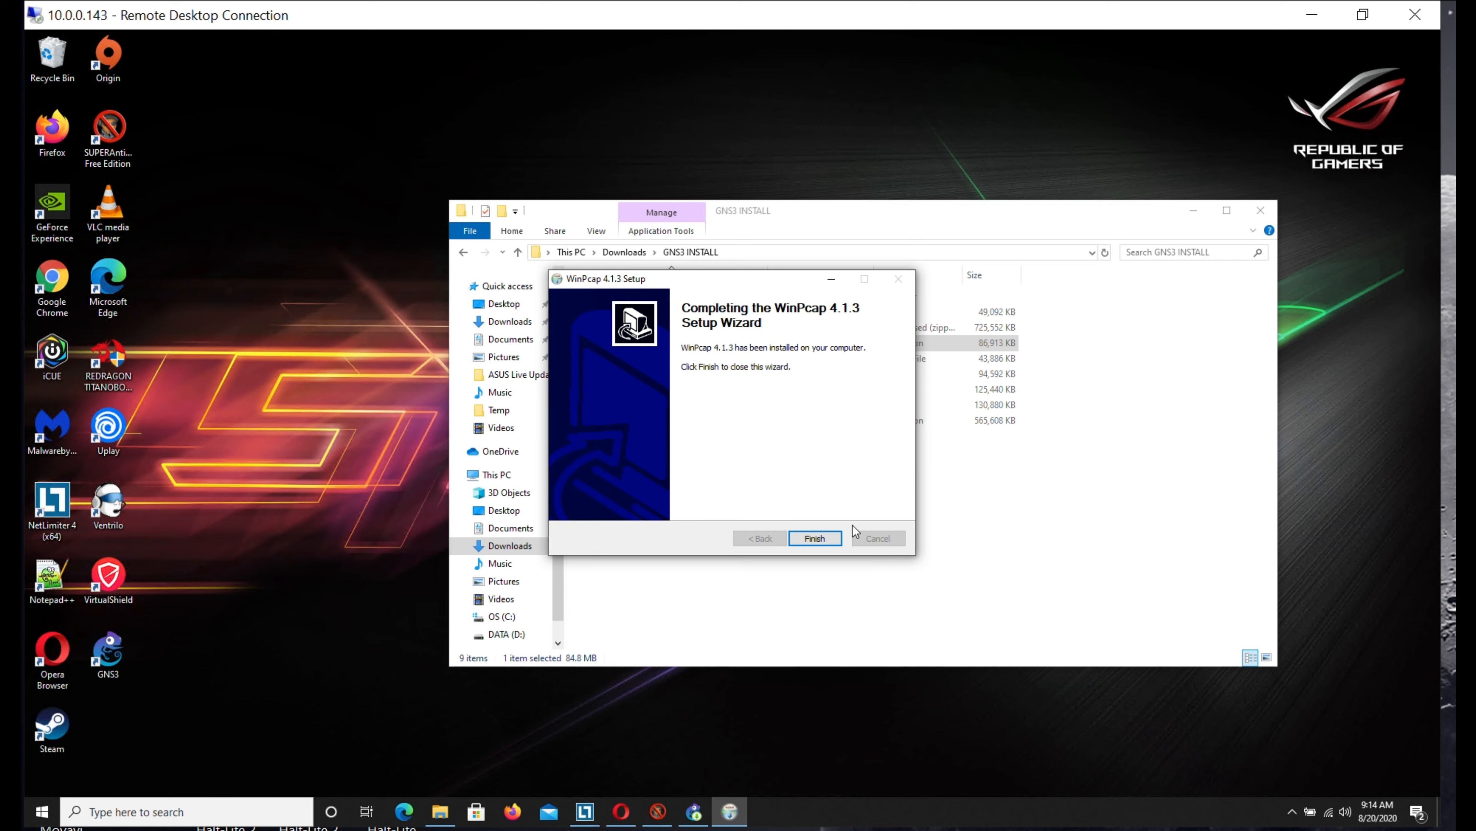
click(815, 538)
Step: Install Npcap 0.9990 with its default options, keeping raw 802.11 traffic support enabled
click(811, 548)
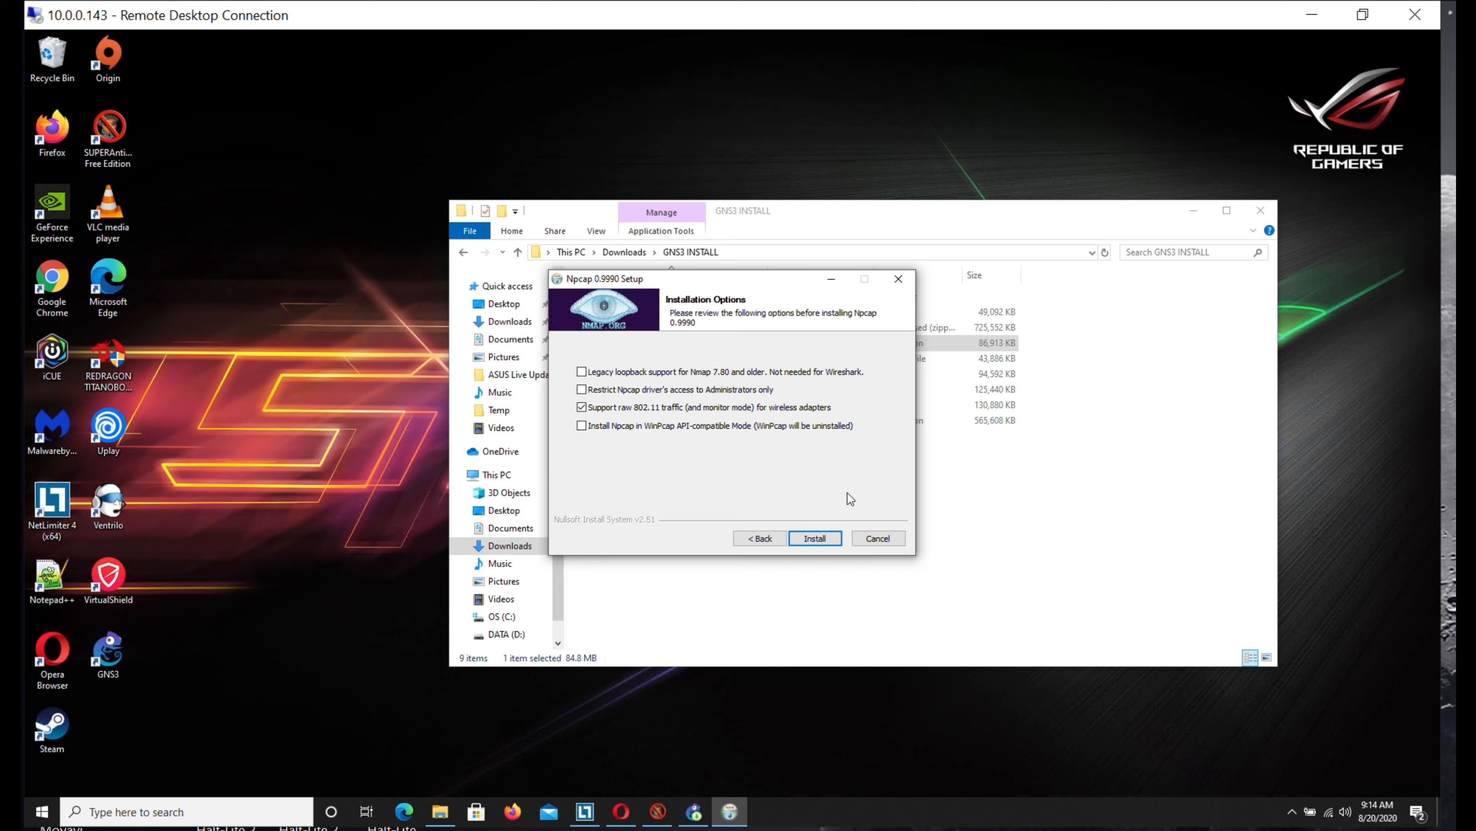
click(834, 541)
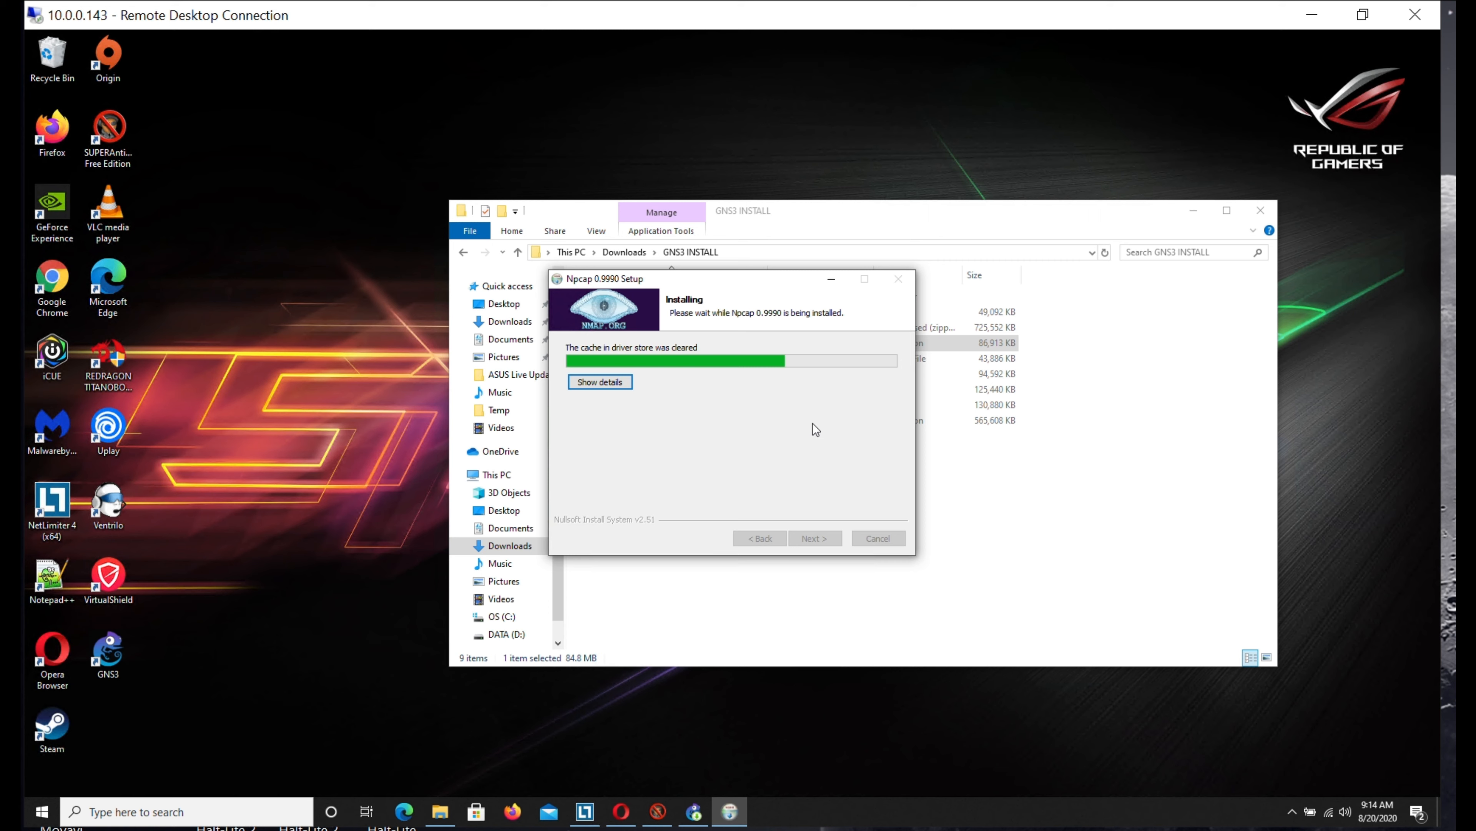
click(832, 539)
click(833, 539)
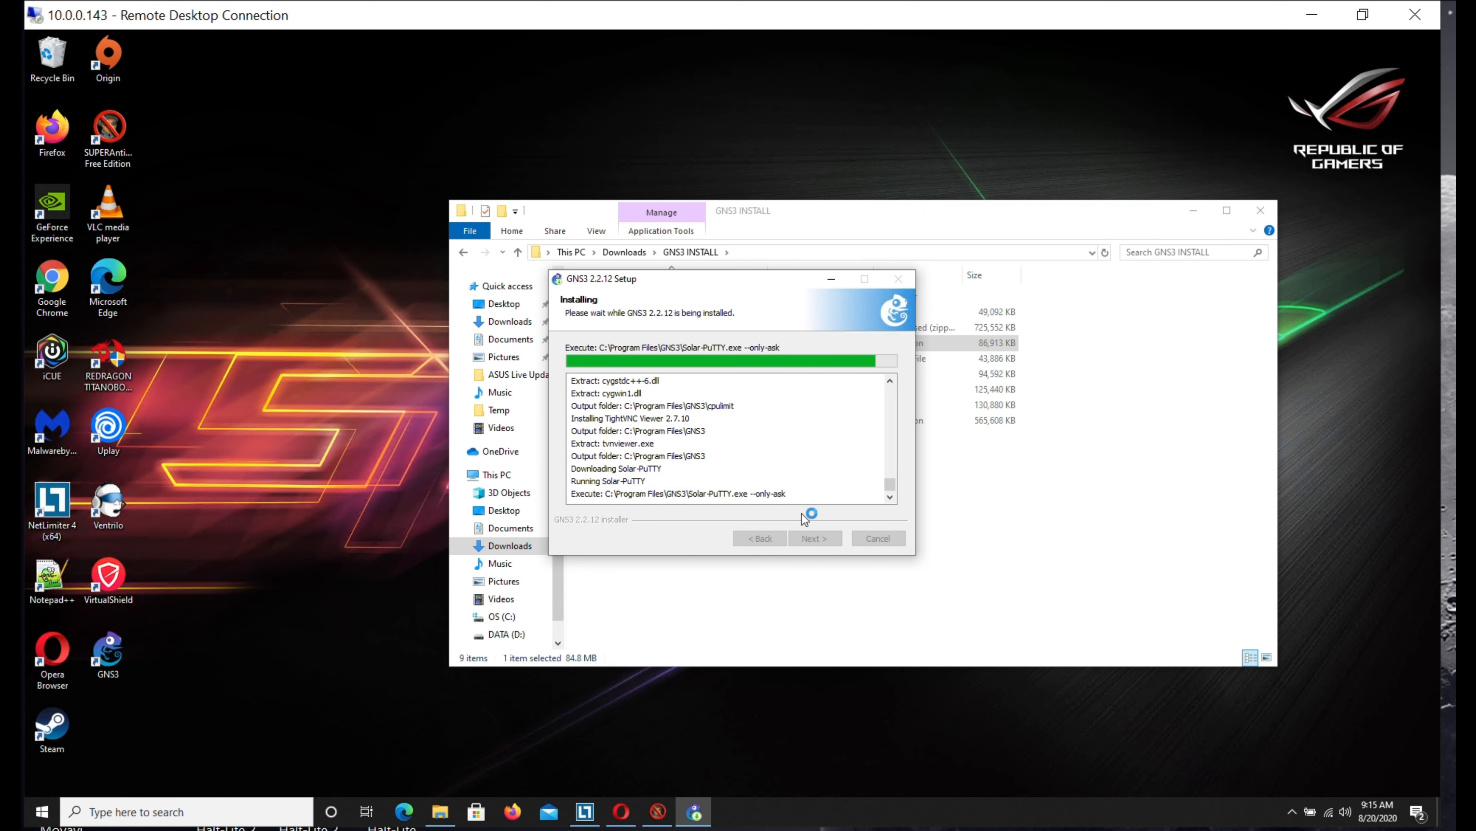
Step: Accept the Solar-PuTTY license agreement and privacy notice, and enter the e-mail address to continue
click(678, 375)
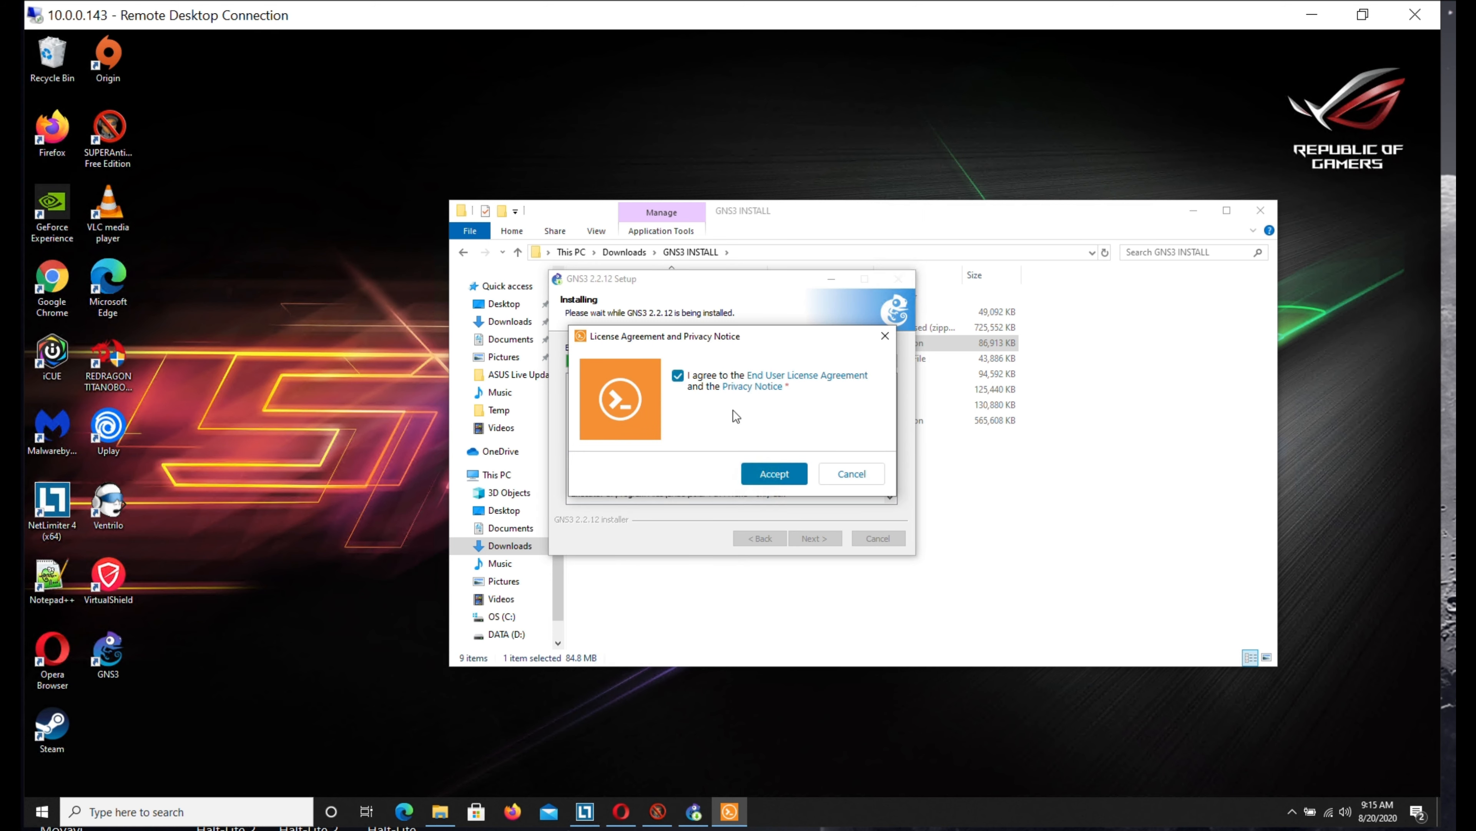
click(774, 473)
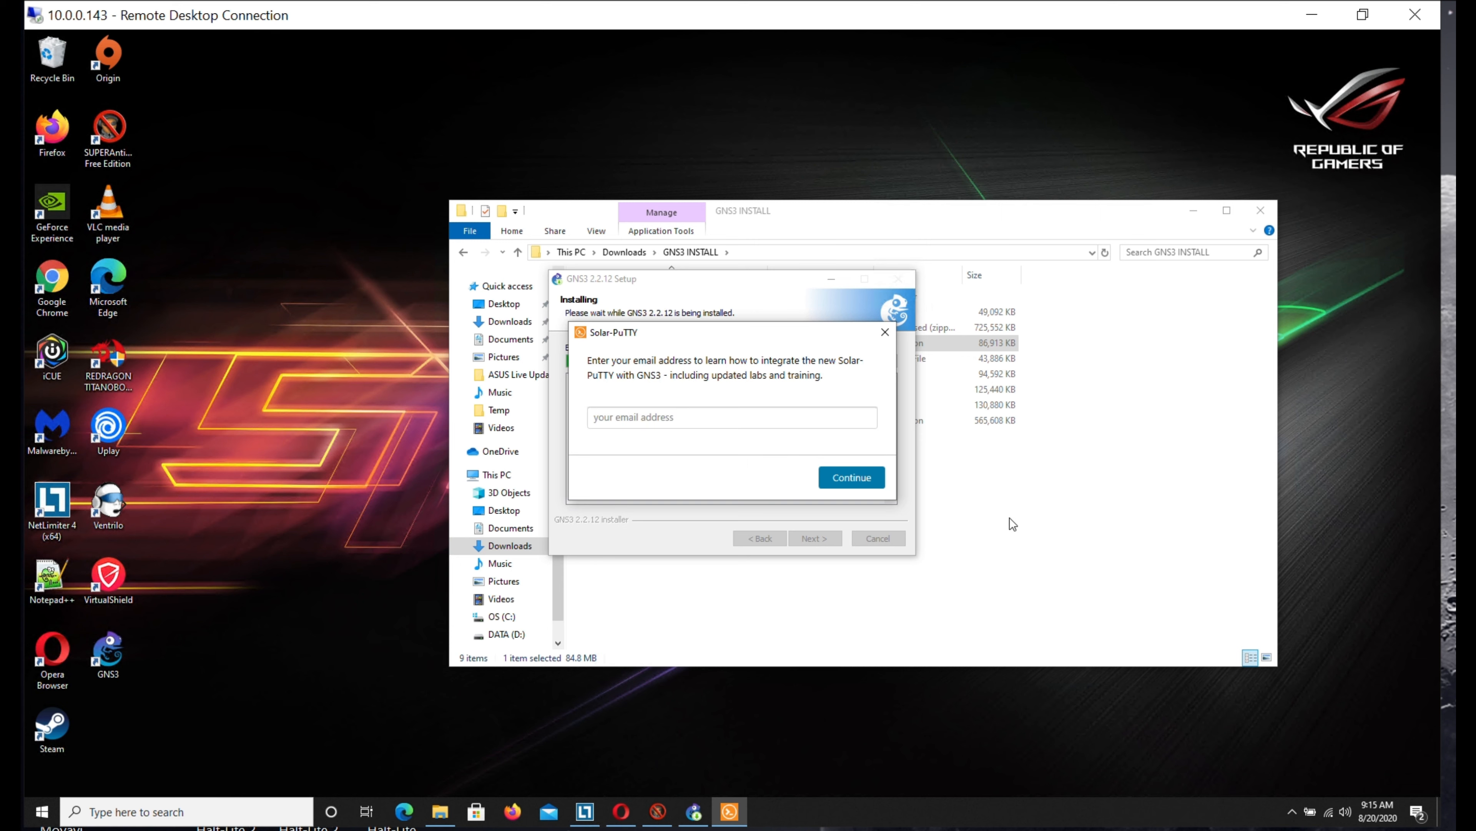
click(818, 420)
text(in)
click(838, 472)
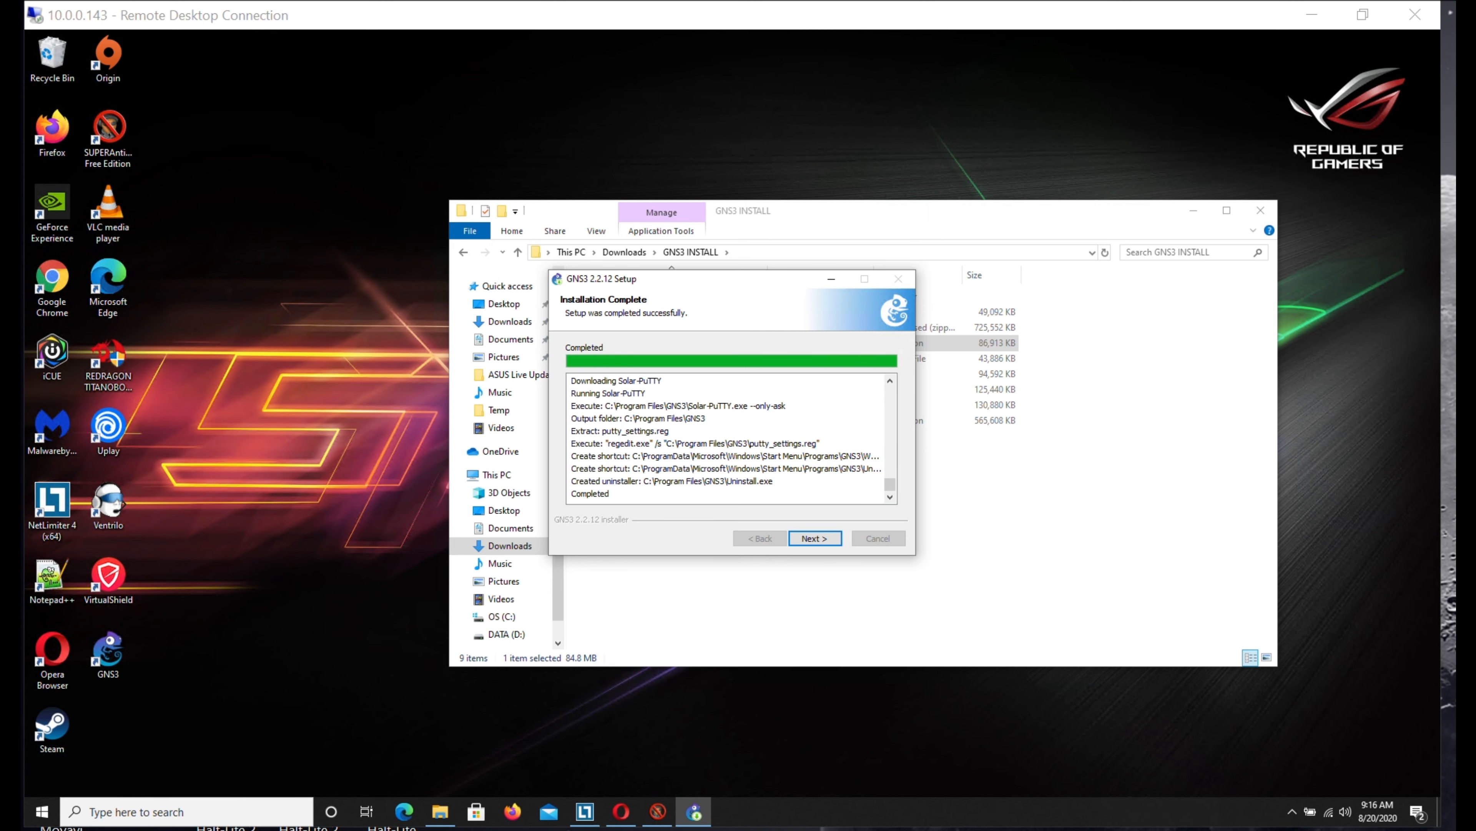
Step: Answer the Solarwinds Standard Toolset offer and finish GNS3 setup with Start GNS3 enabled, closing the thank-you web page
click(816, 539)
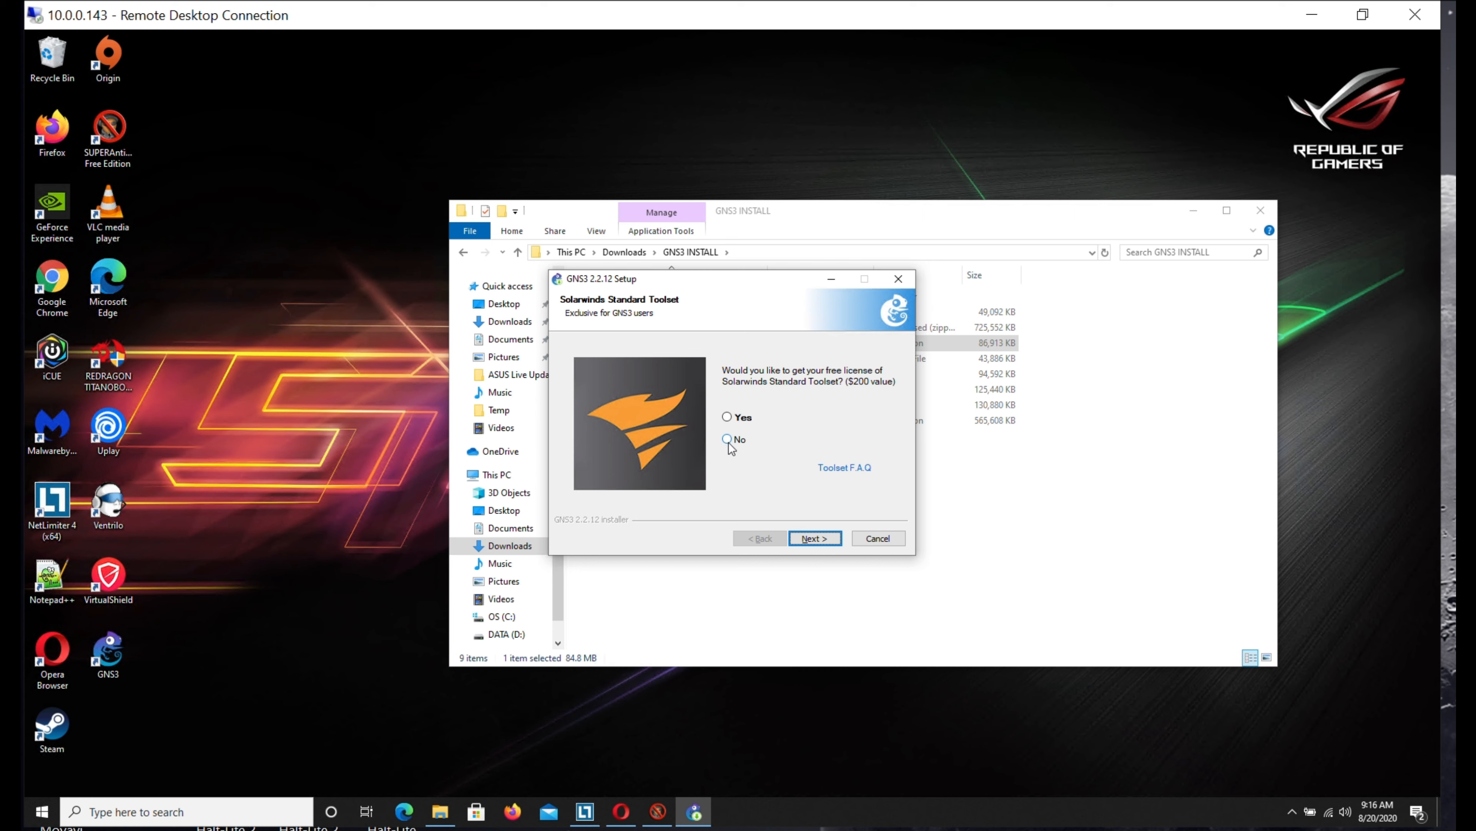
click(727, 417)
click(815, 538)
click(824, 536)
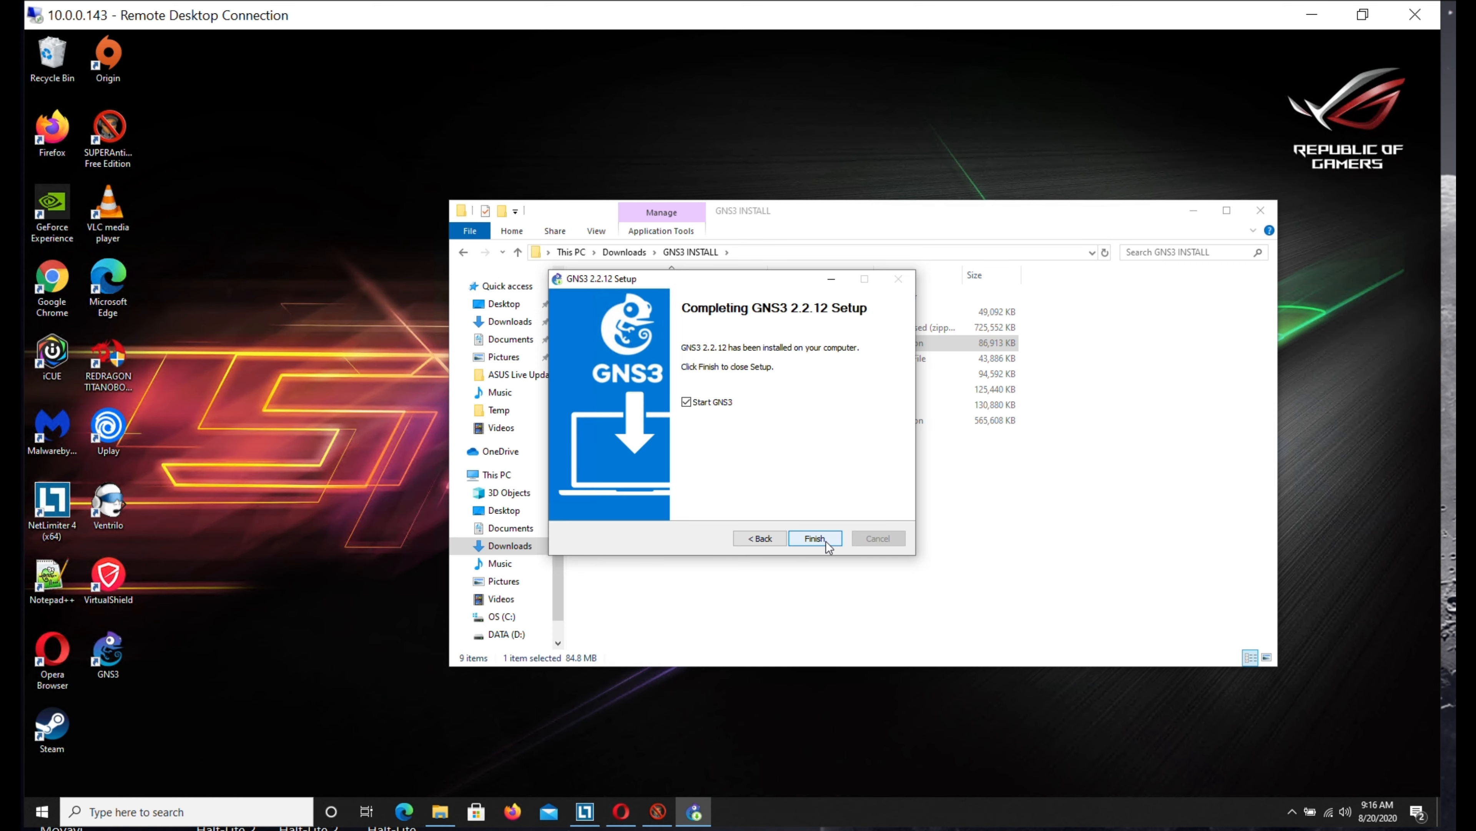
click(824, 538)
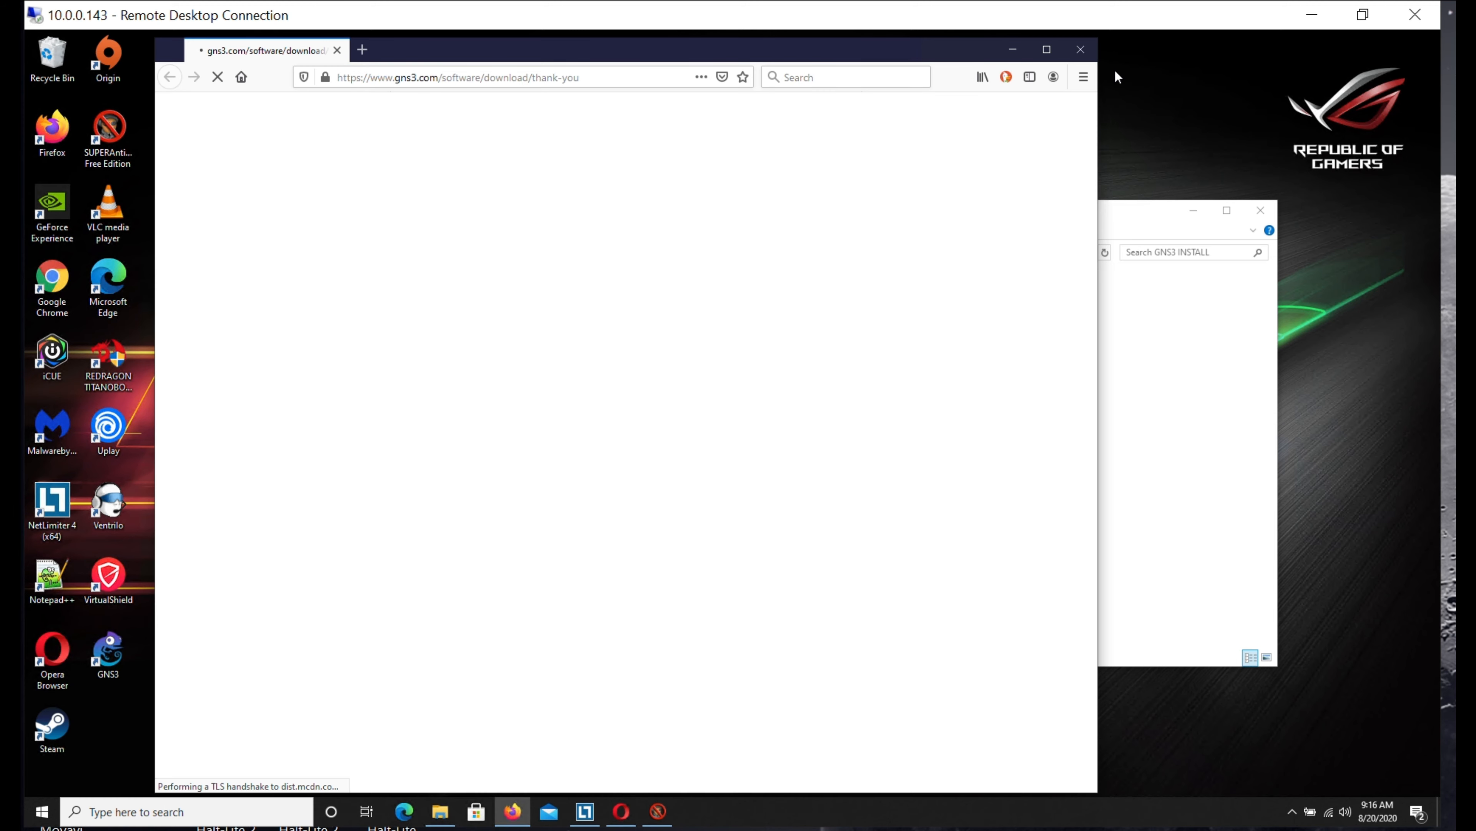
click(1080, 49)
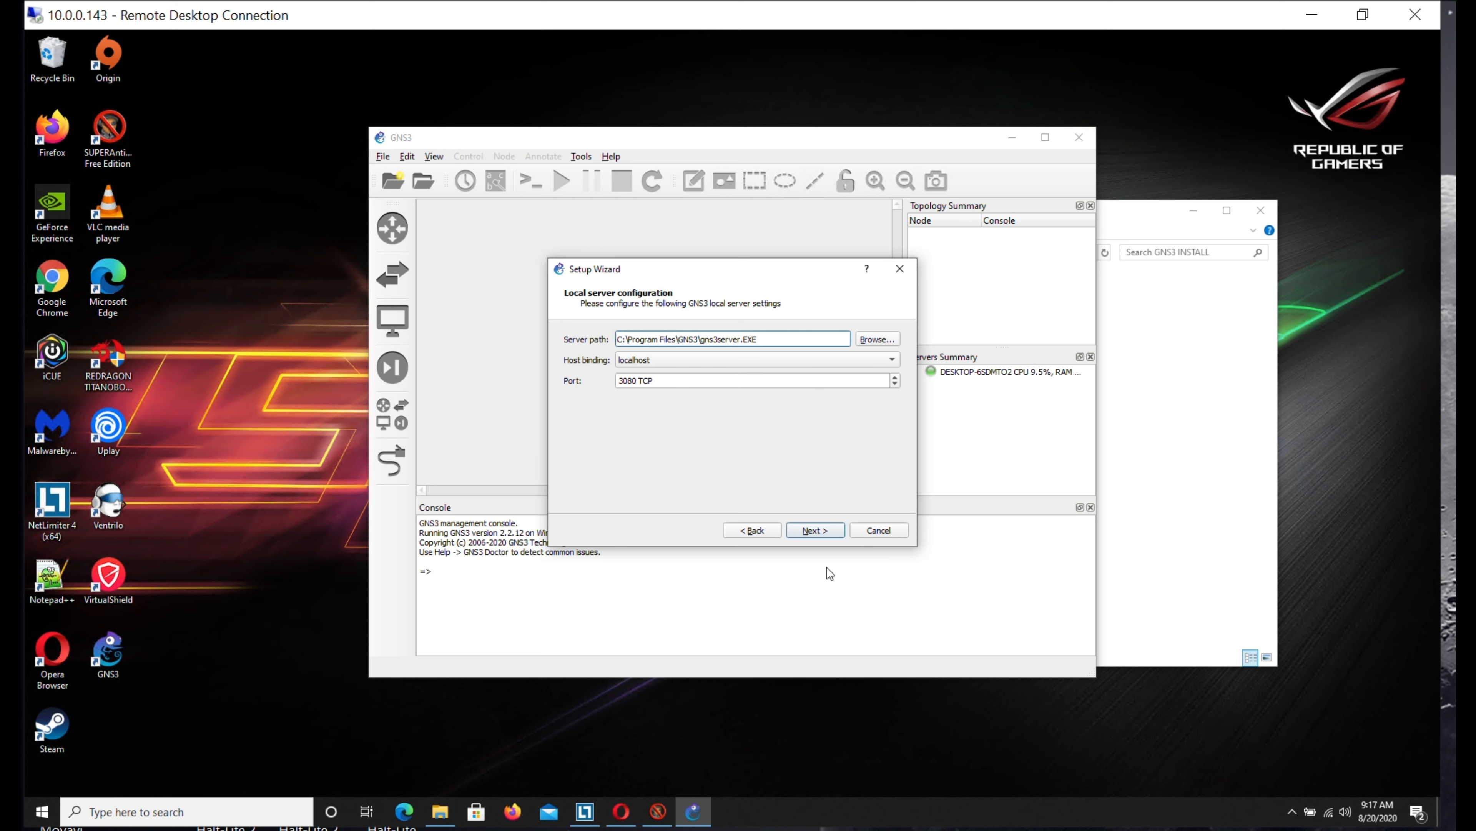
click(822, 532)
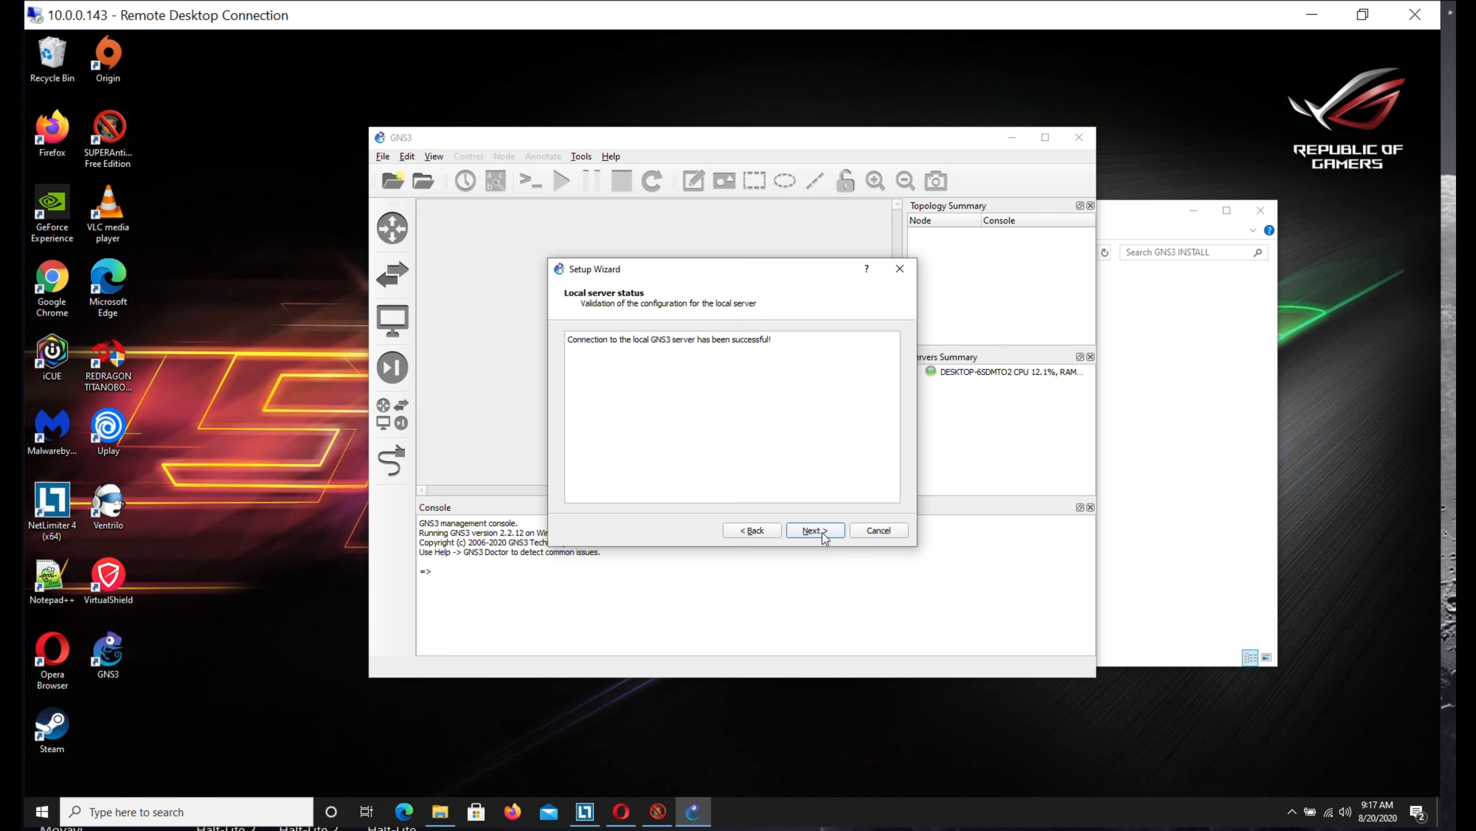
click(815, 530)
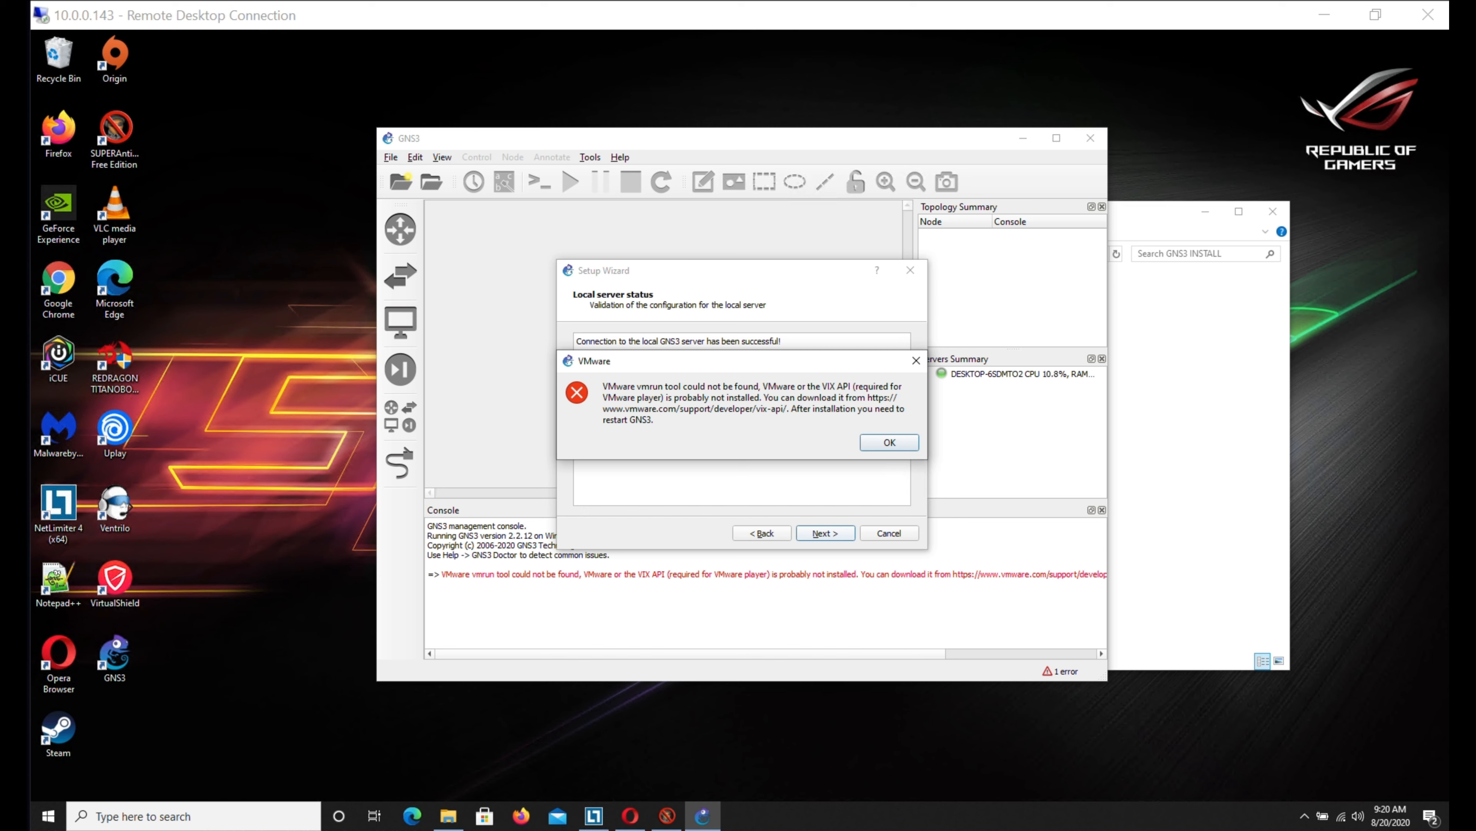
click(891, 442)
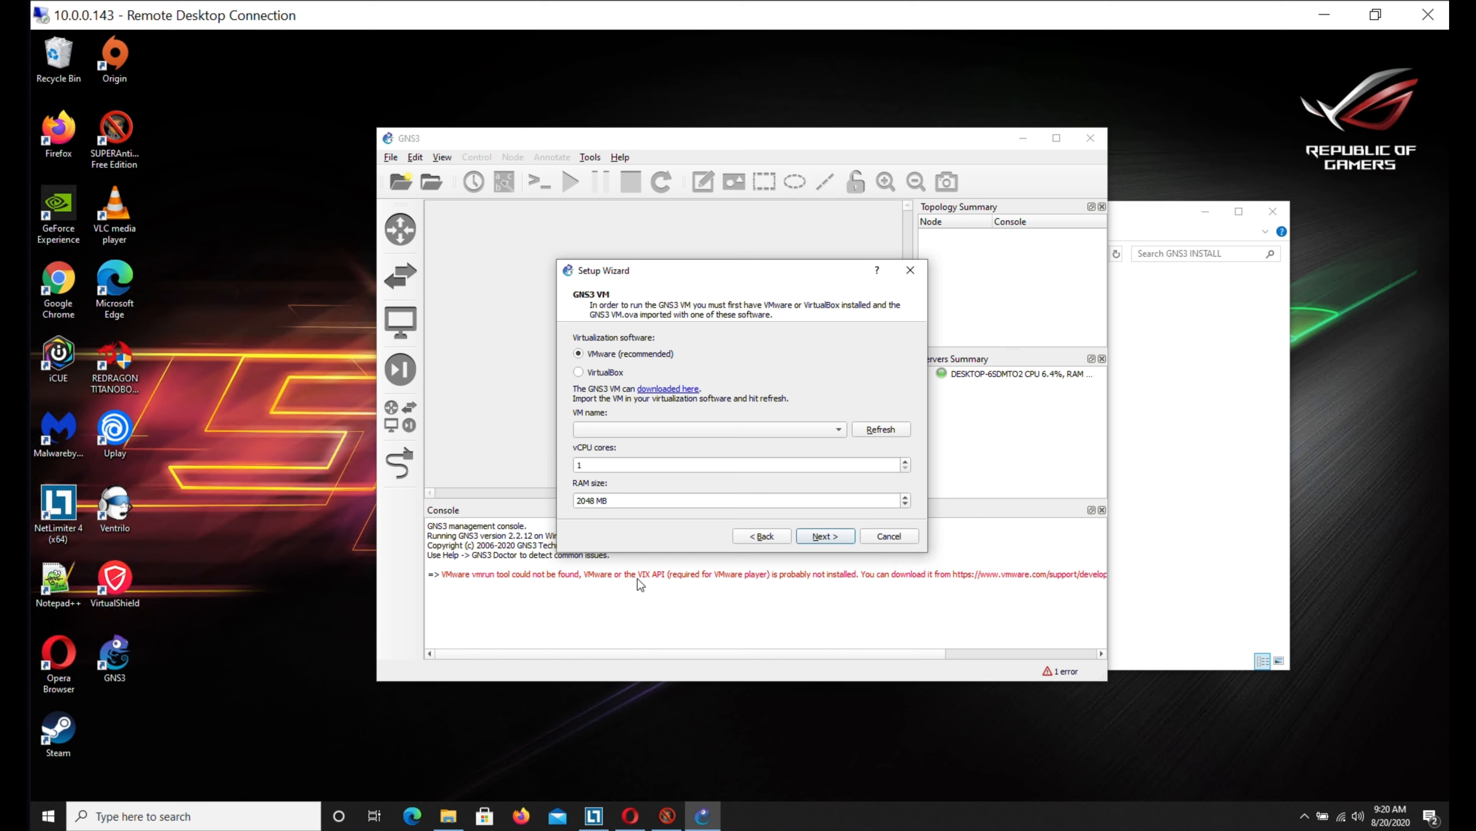
click(902, 536)
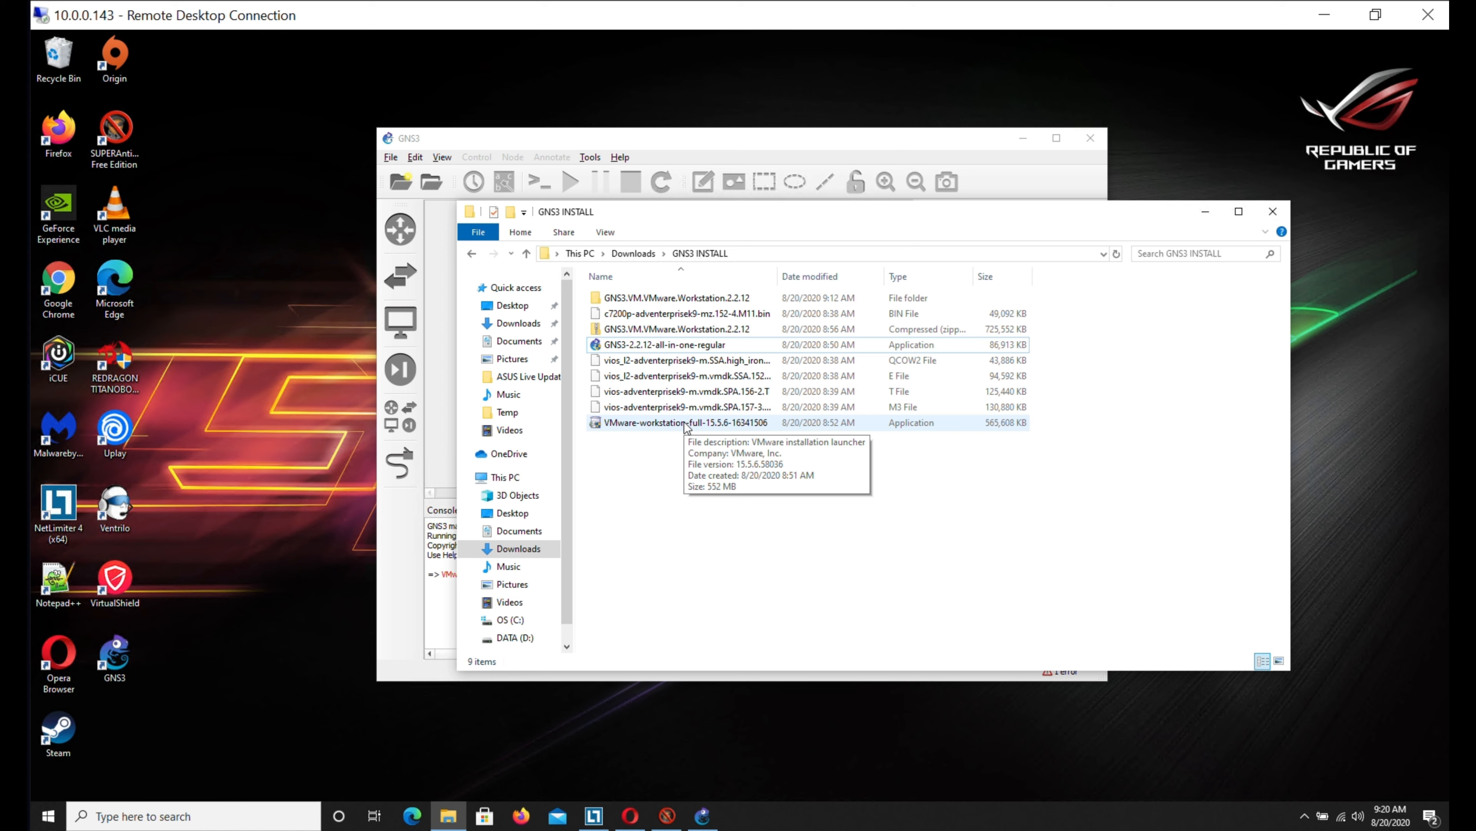
Step: Run the VMware-workstation-full-15.5.6 installer and restart the computer to finish installing the Microsoft VC Redistributable
click(685, 425)
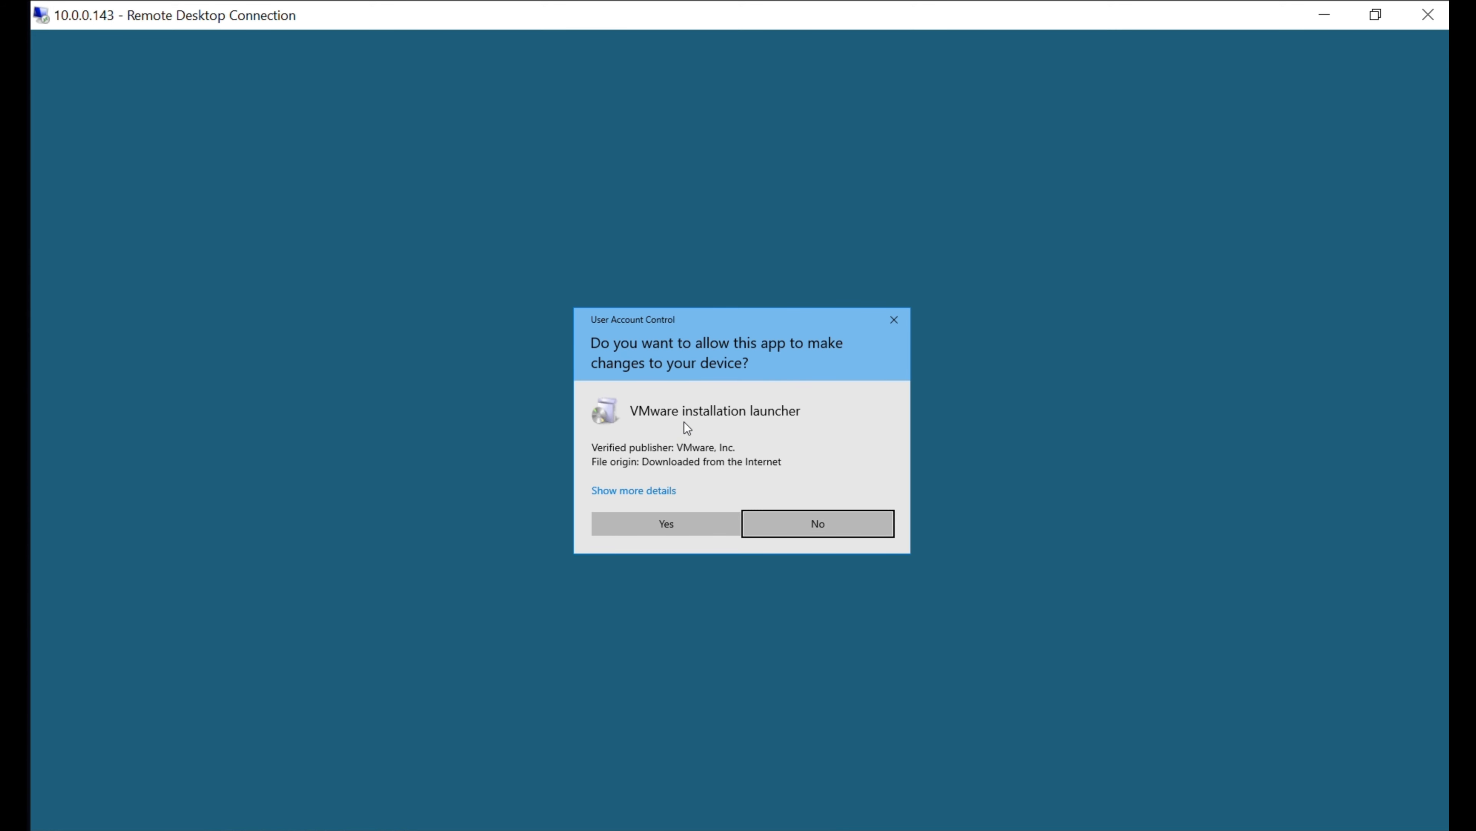
click(681, 523)
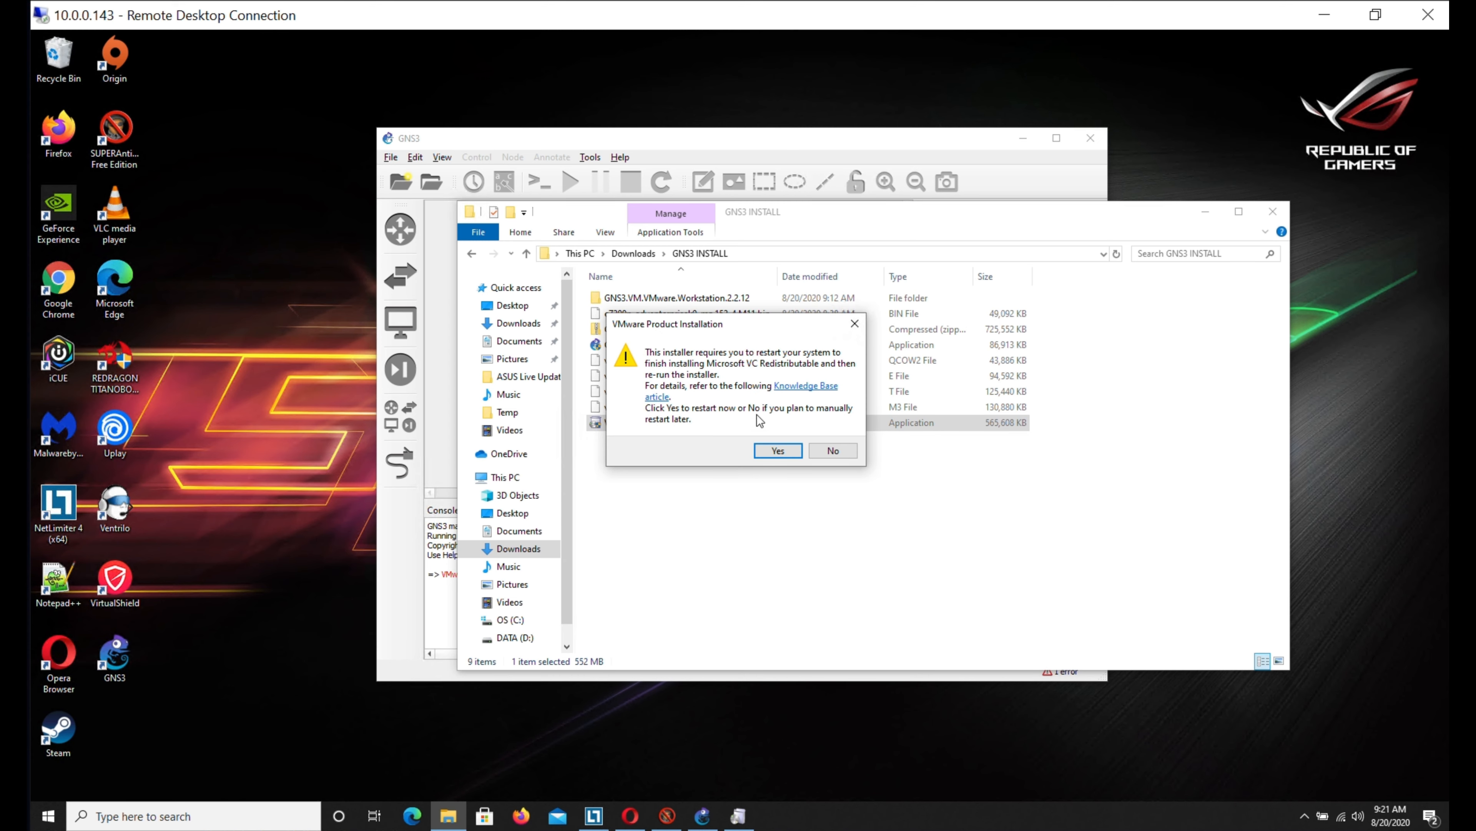
click(778, 451)
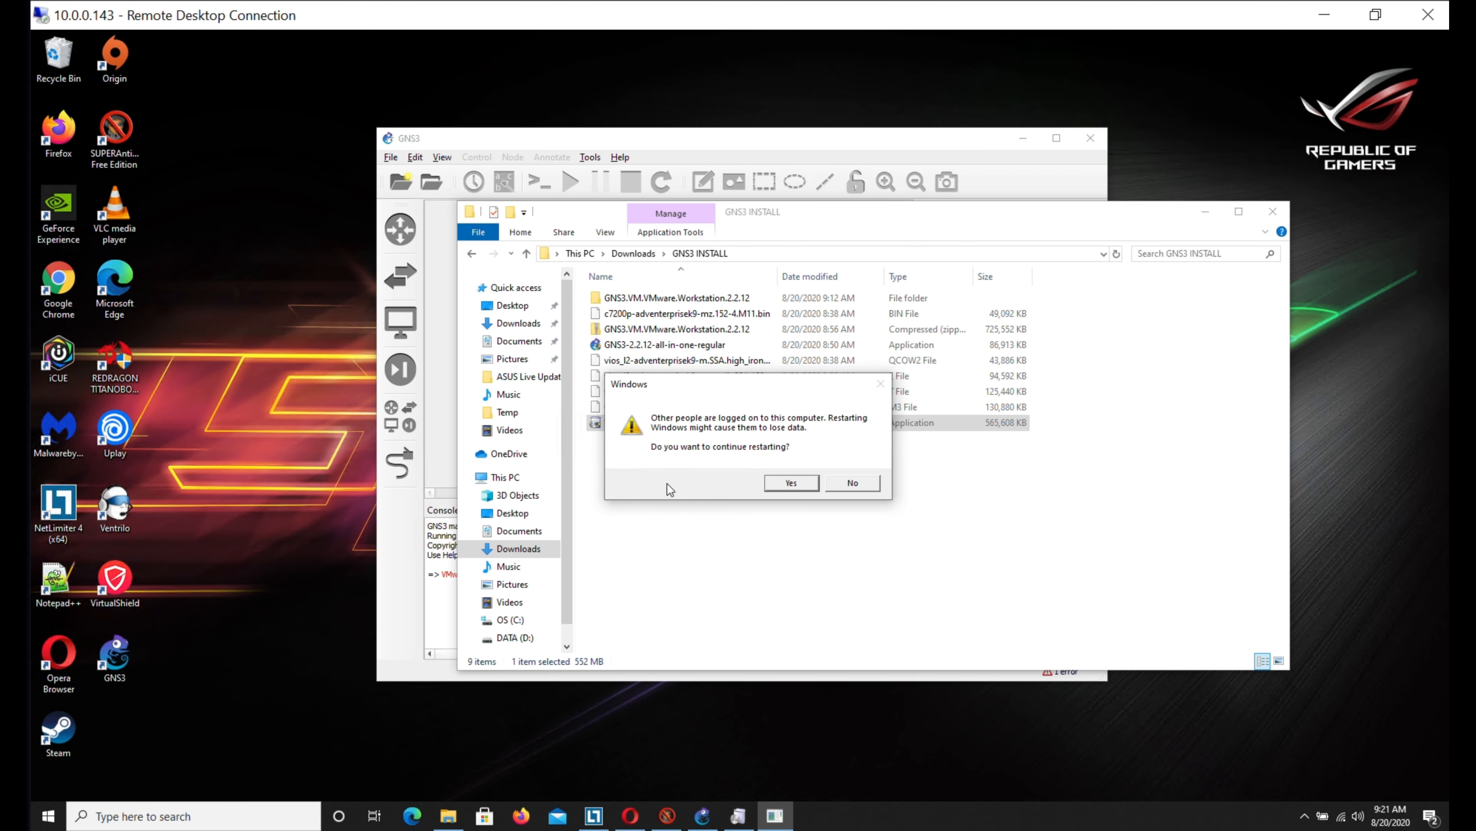
click(805, 487)
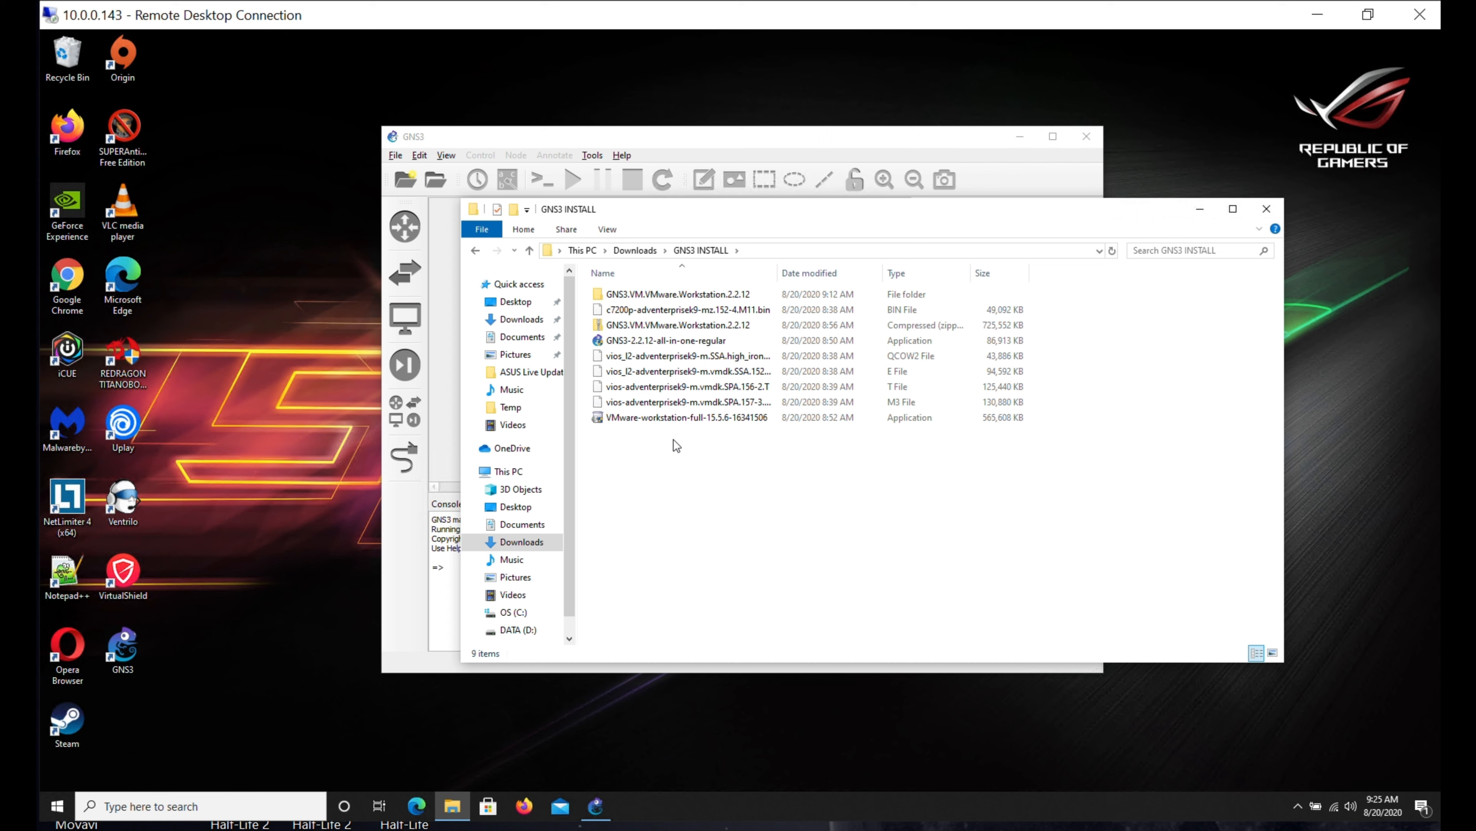
Step: Run the VMware-workstation-full-15.5.6 installer again, allow it to change the device and accept the license agreement
click(682, 418)
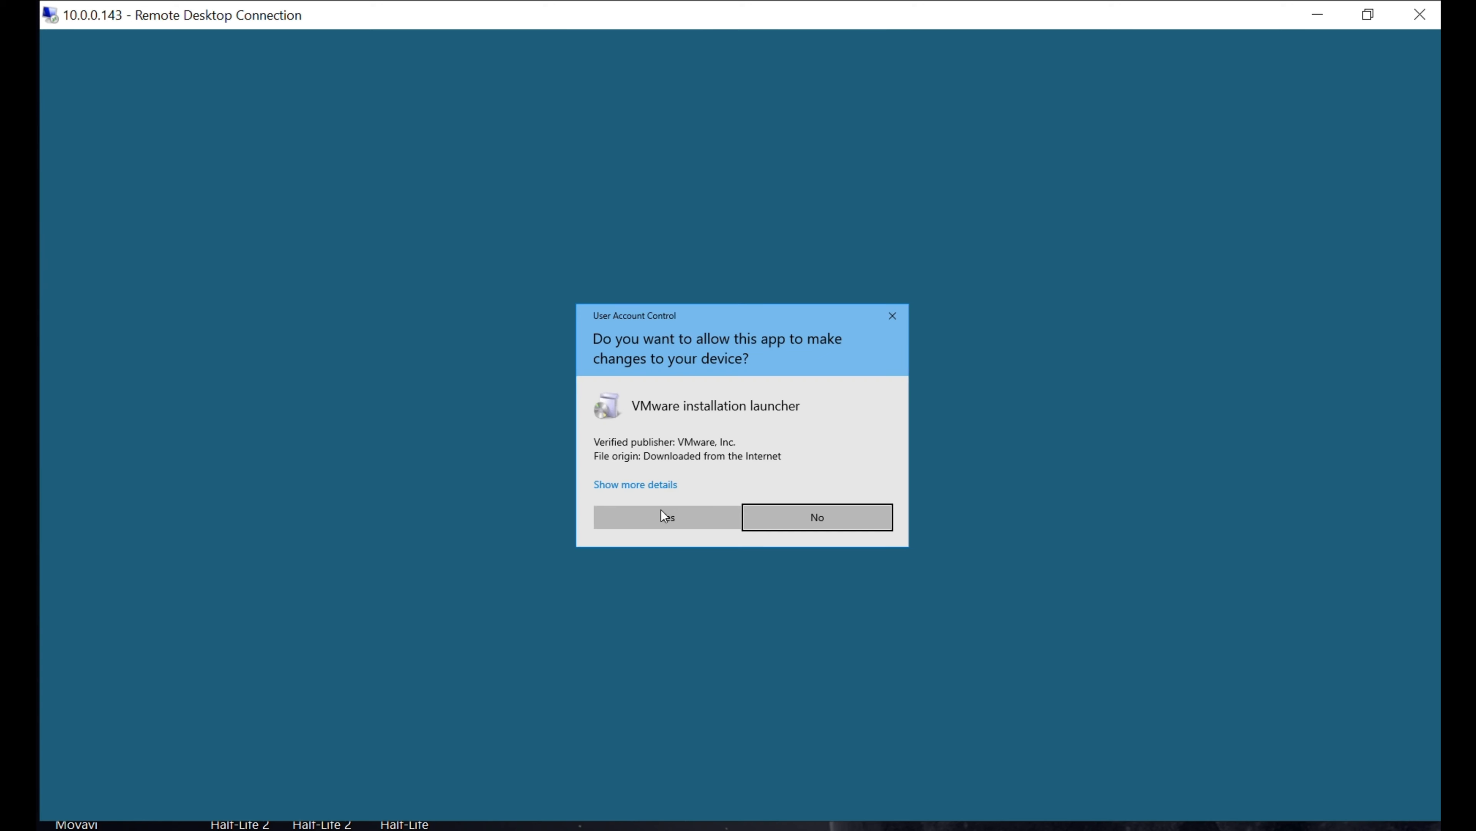
click(661, 516)
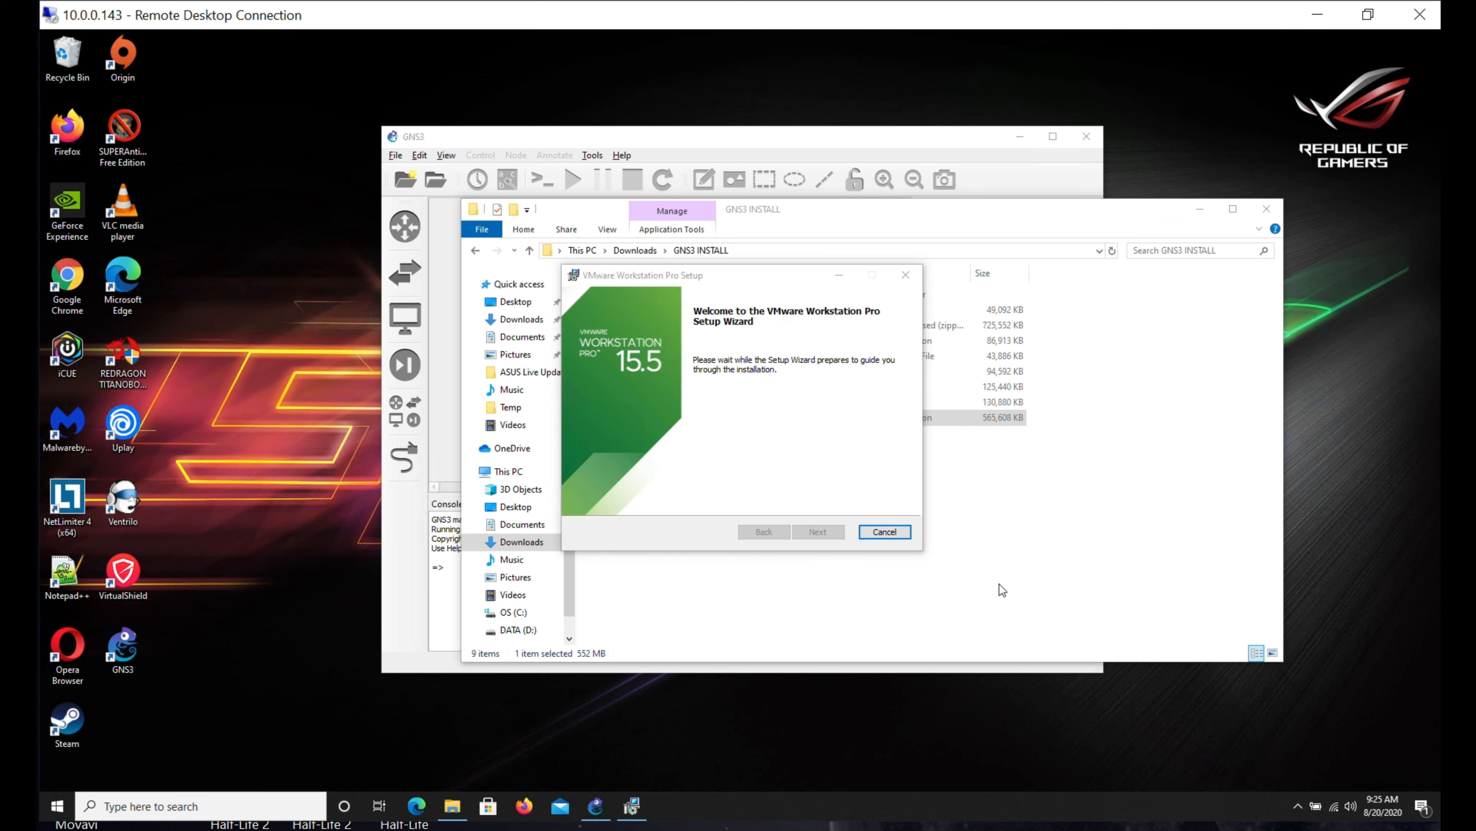
click(814, 532)
click(706, 499)
click(828, 533)
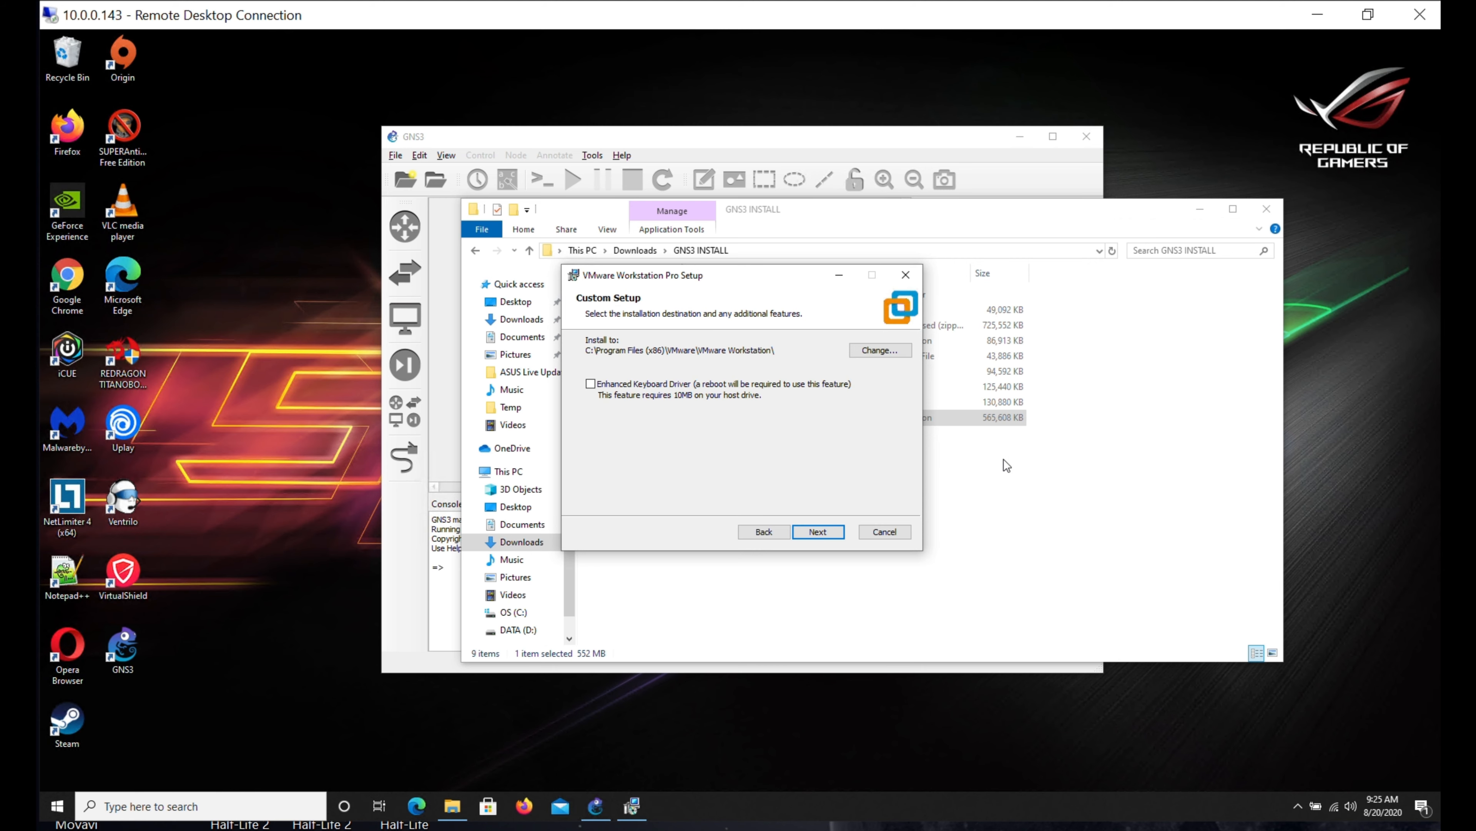
Step: Include the Enhanced Keyboard Driver in the custom setup and opt out of the VMware Customer Experience Improvement Program
click(591, 384)
click(817, 532)
click(592, 403)
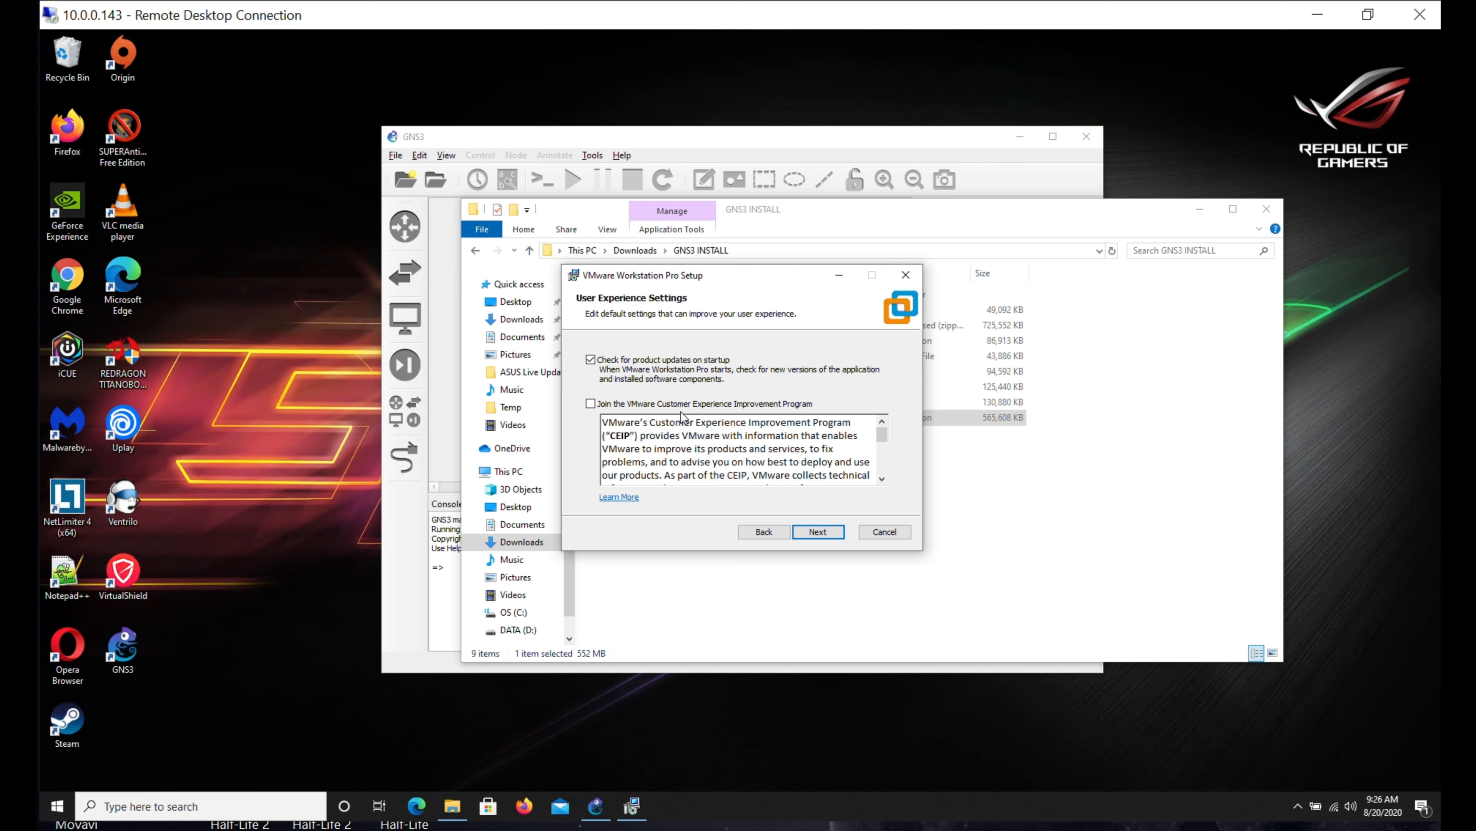
click(836, 532)
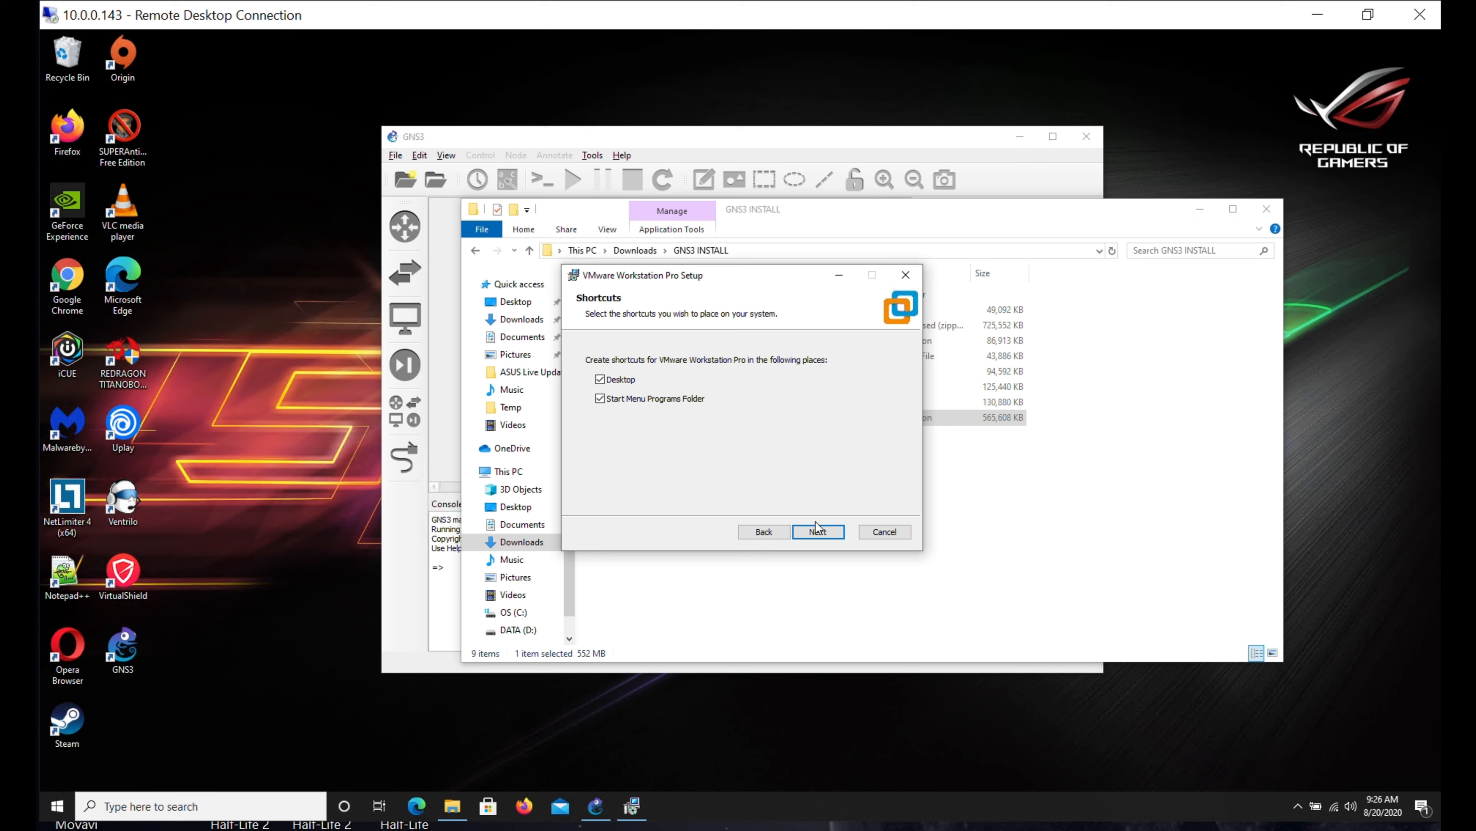
Step: Install VMware Workstation Pro with desktop and Start menu shortcuts, then finish the setup and restart the computer
click(823, 532)
click(811, 530)
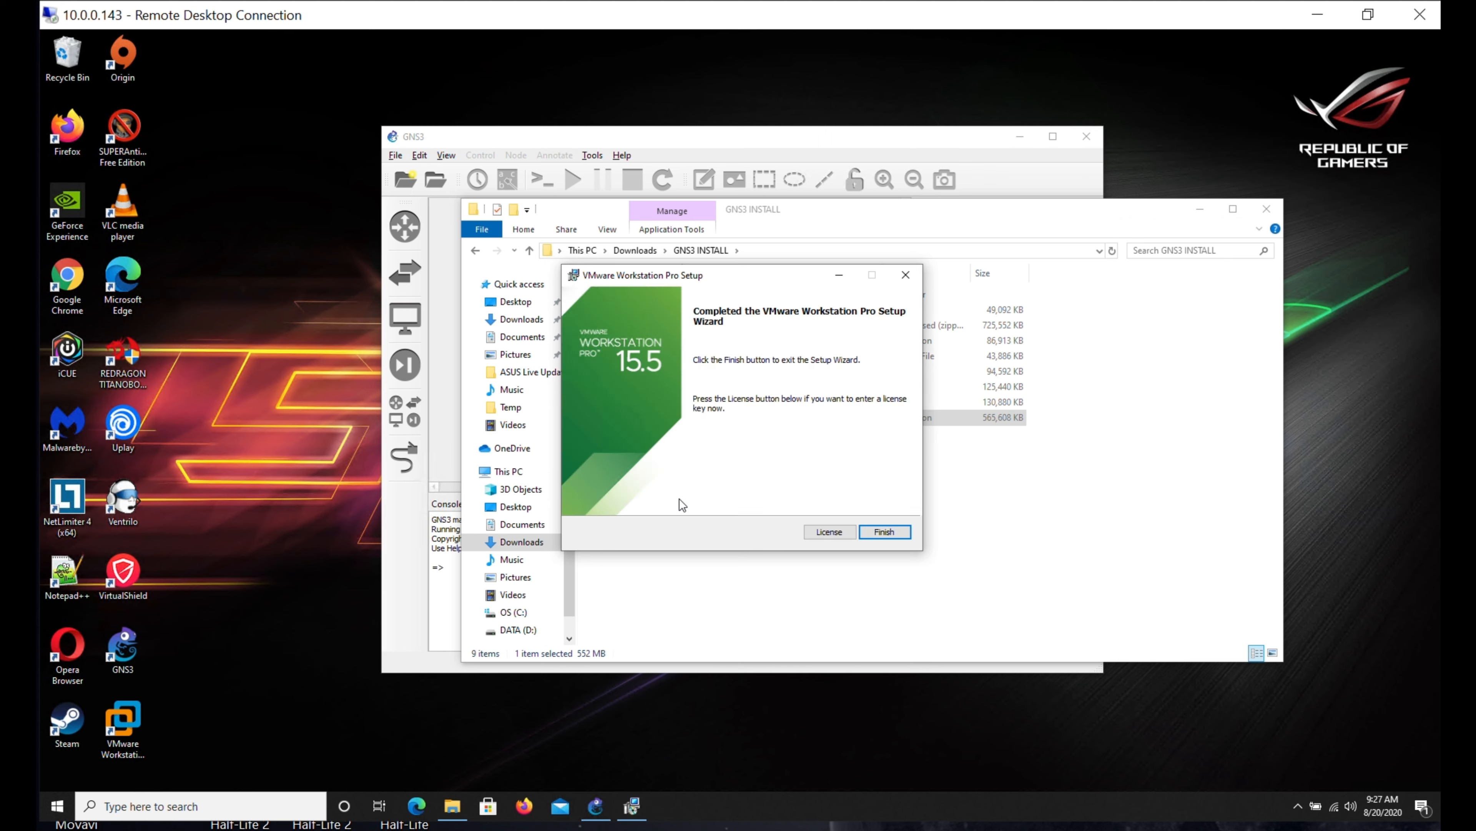
click(883, 532)
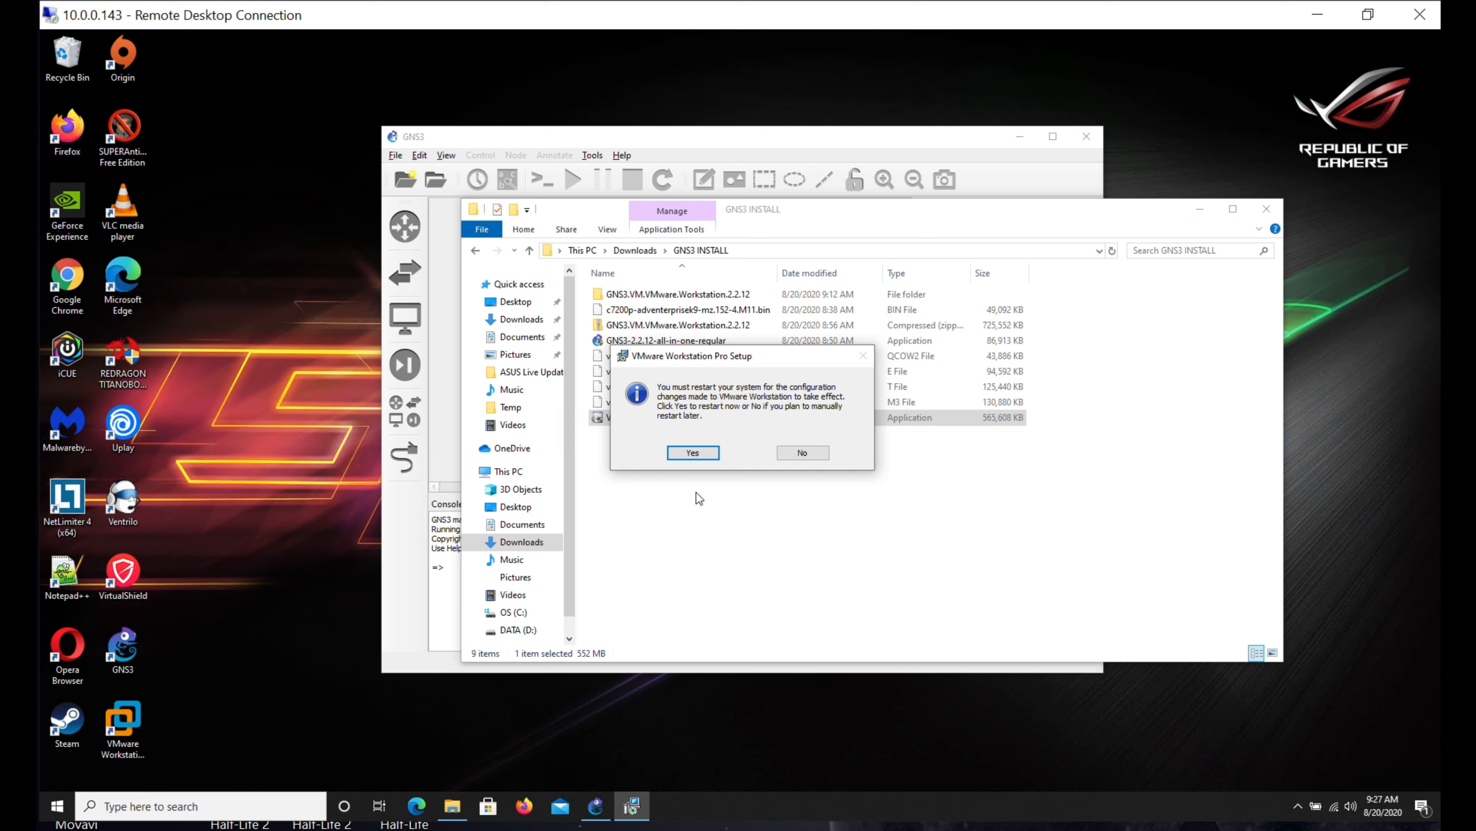
click(700, 454)
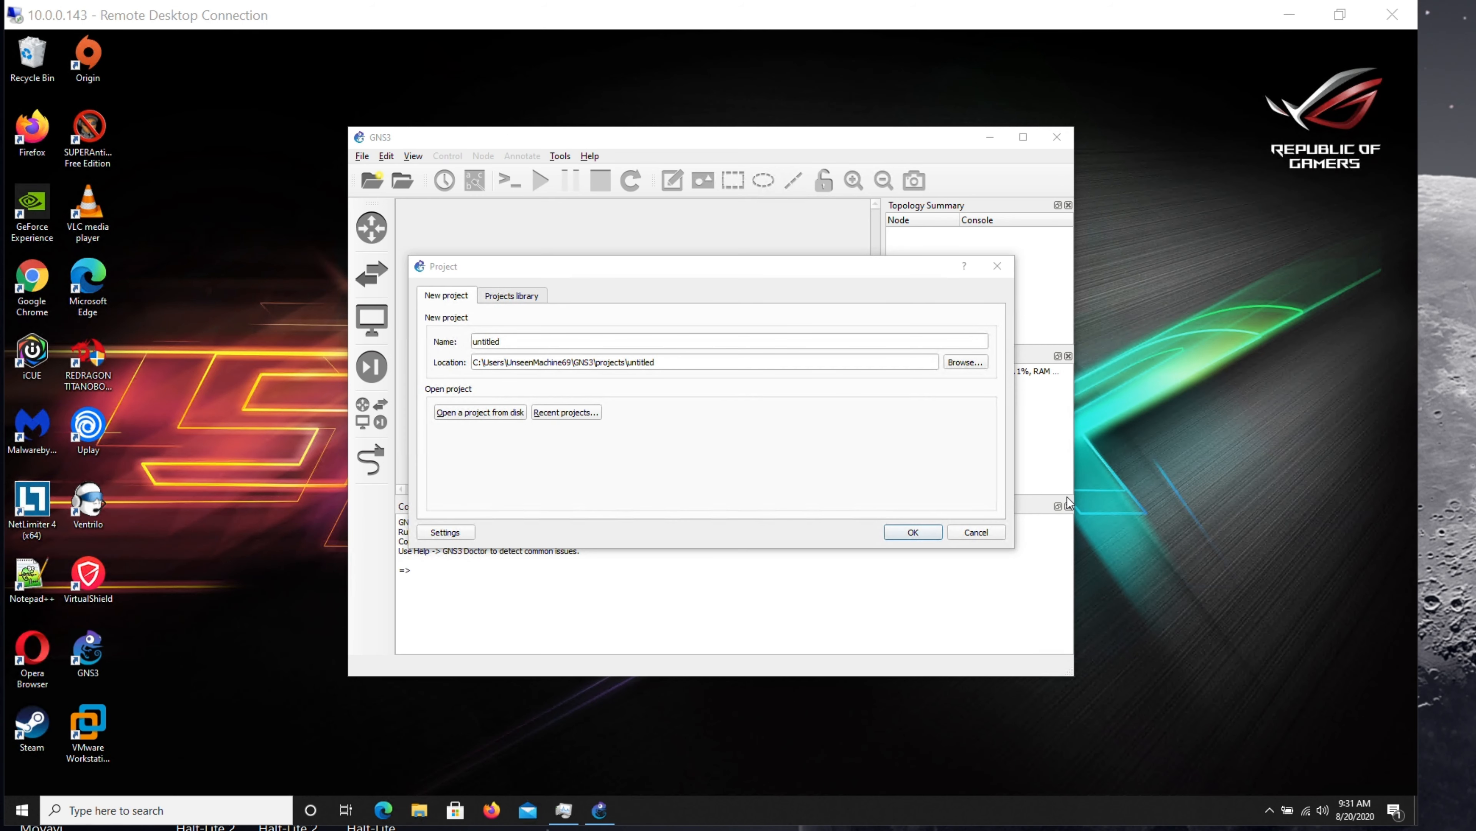
Step: Dismiss the GNS3 project dialog and start VMware Workstation 15 as a 30-day trial with administrator permission
click(994, 532)
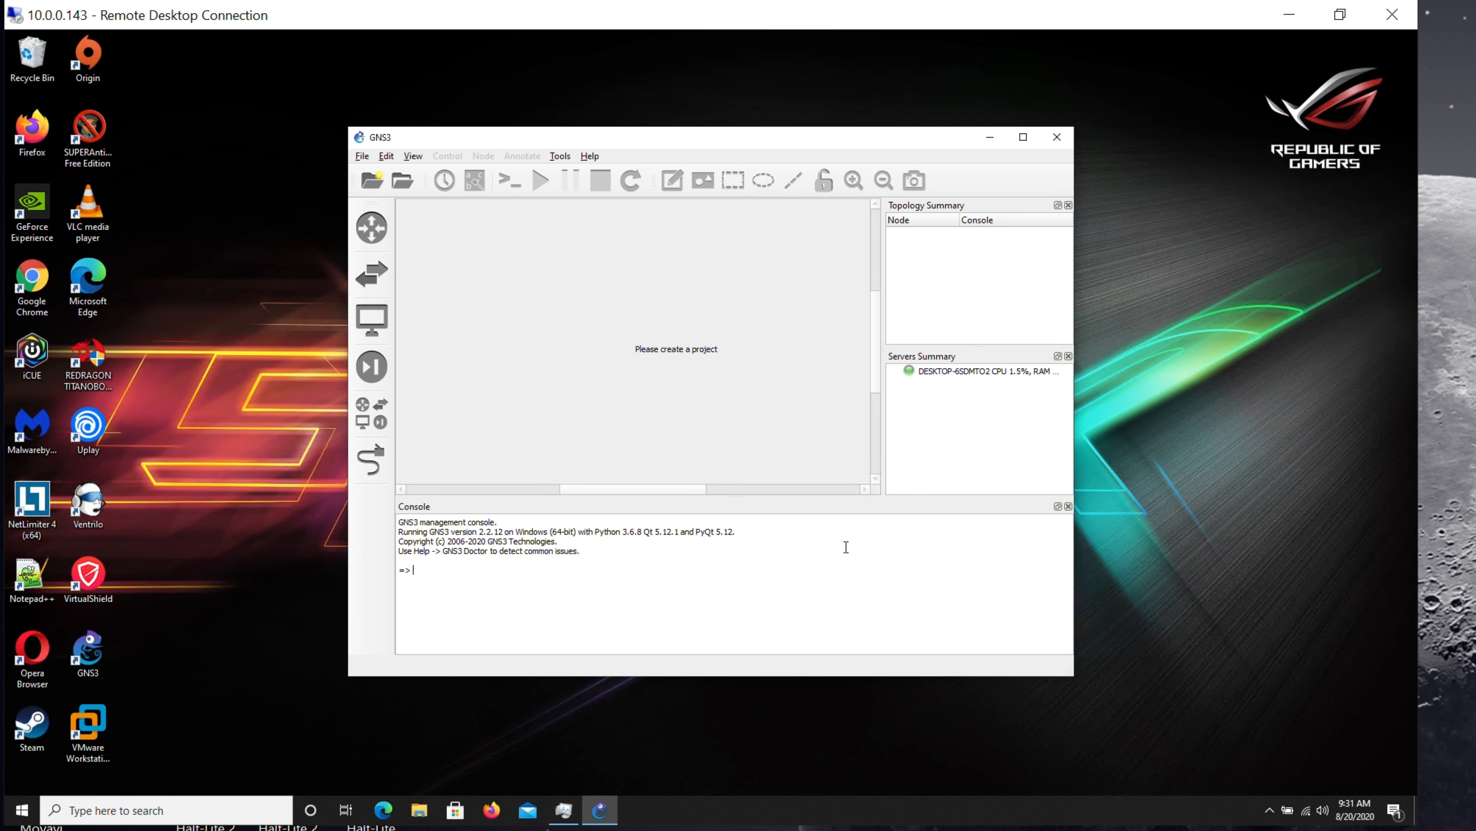
click(88, 725)
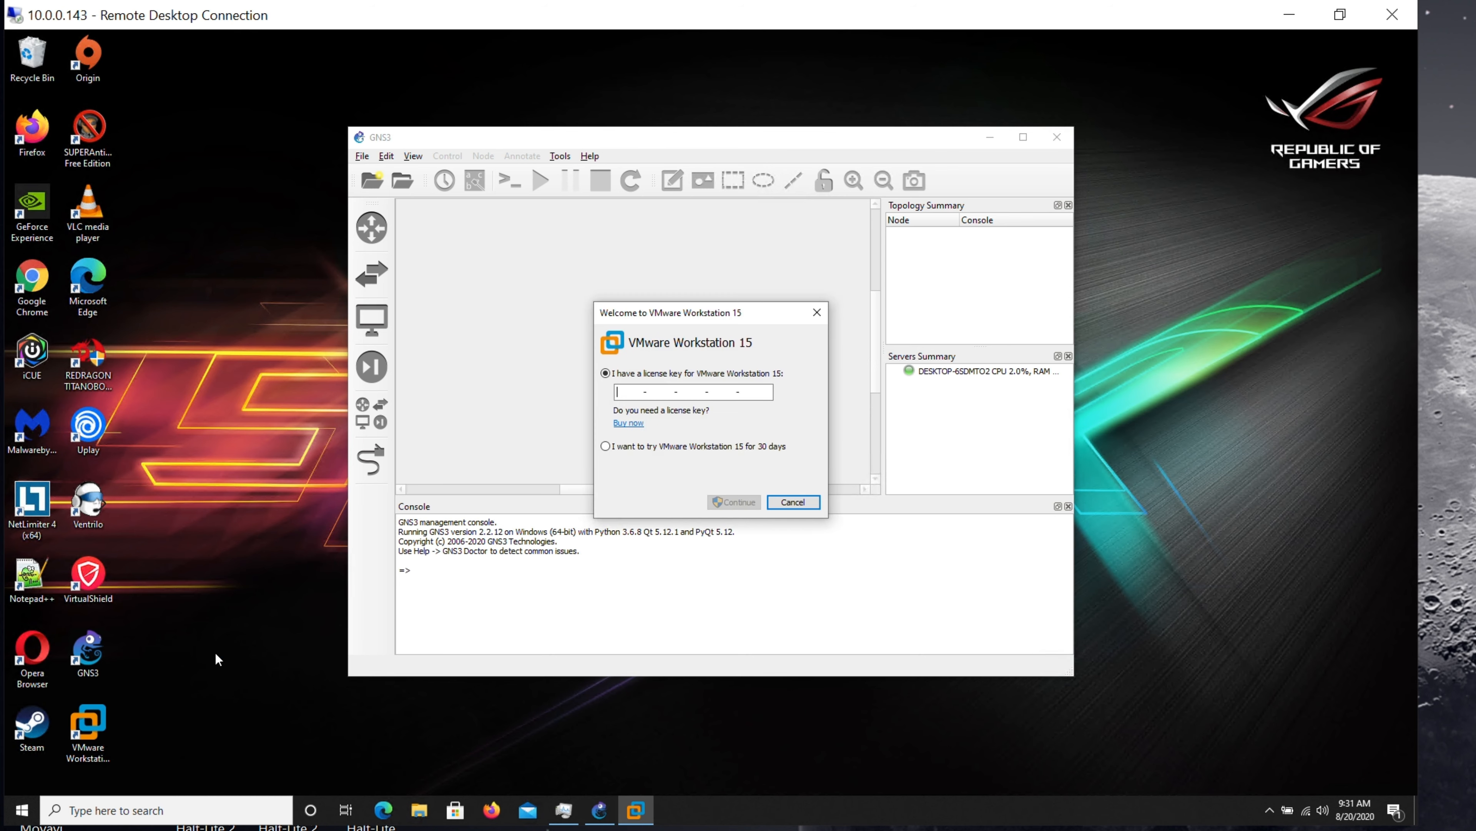
click(606, 447)
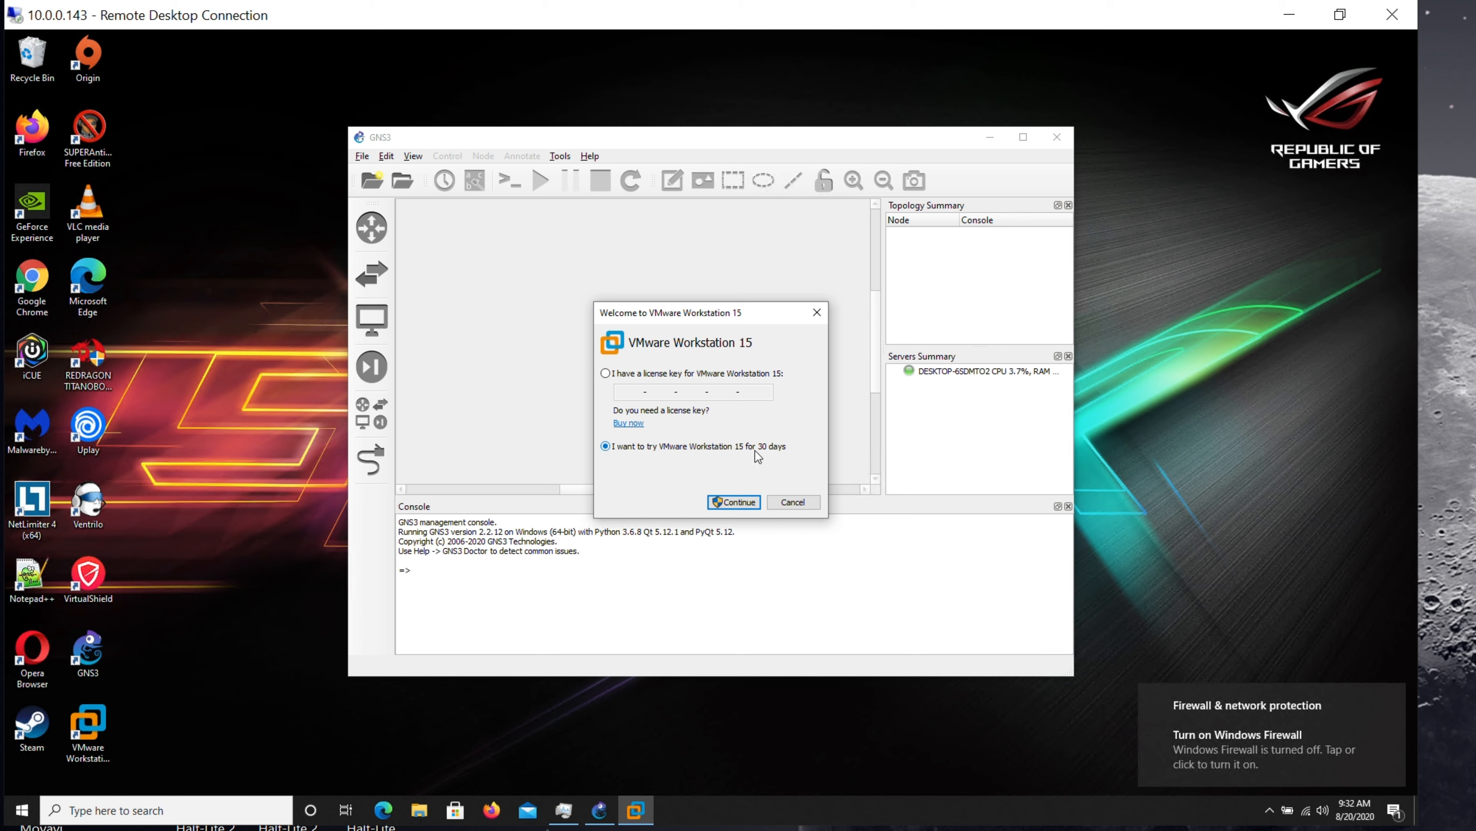
click(743, 501)
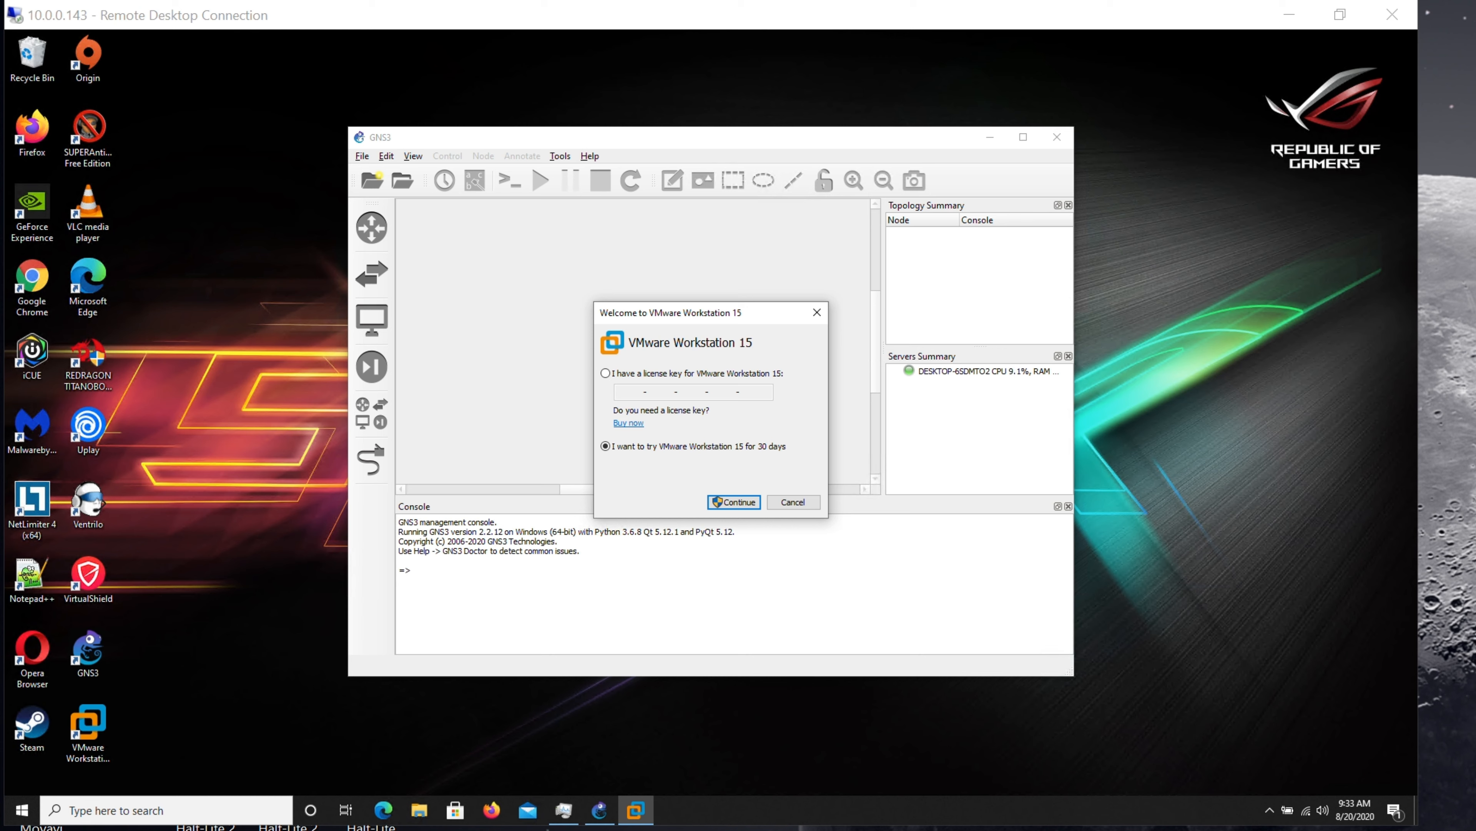
click(739, 504)
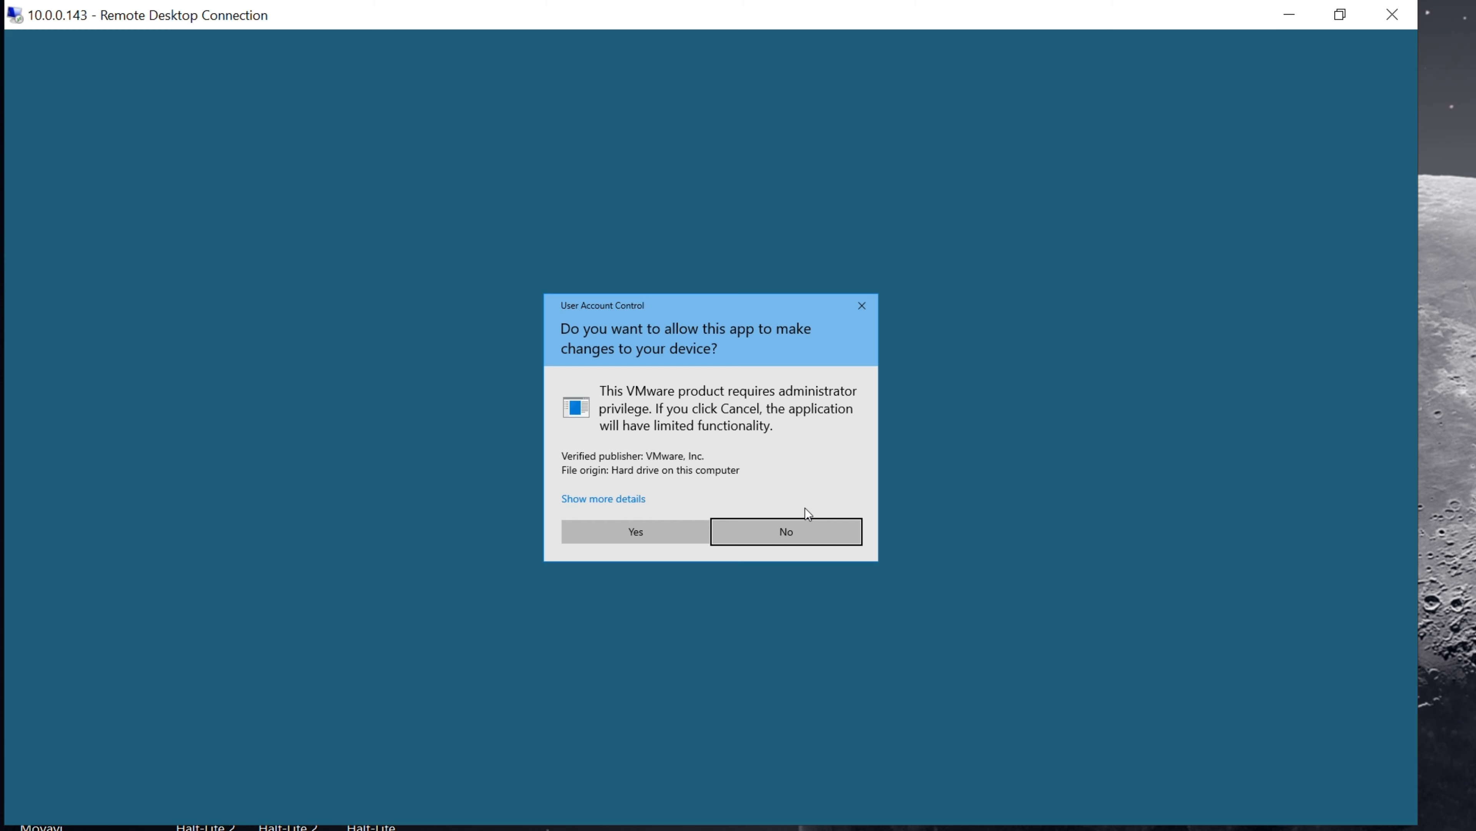
click(651, 533)
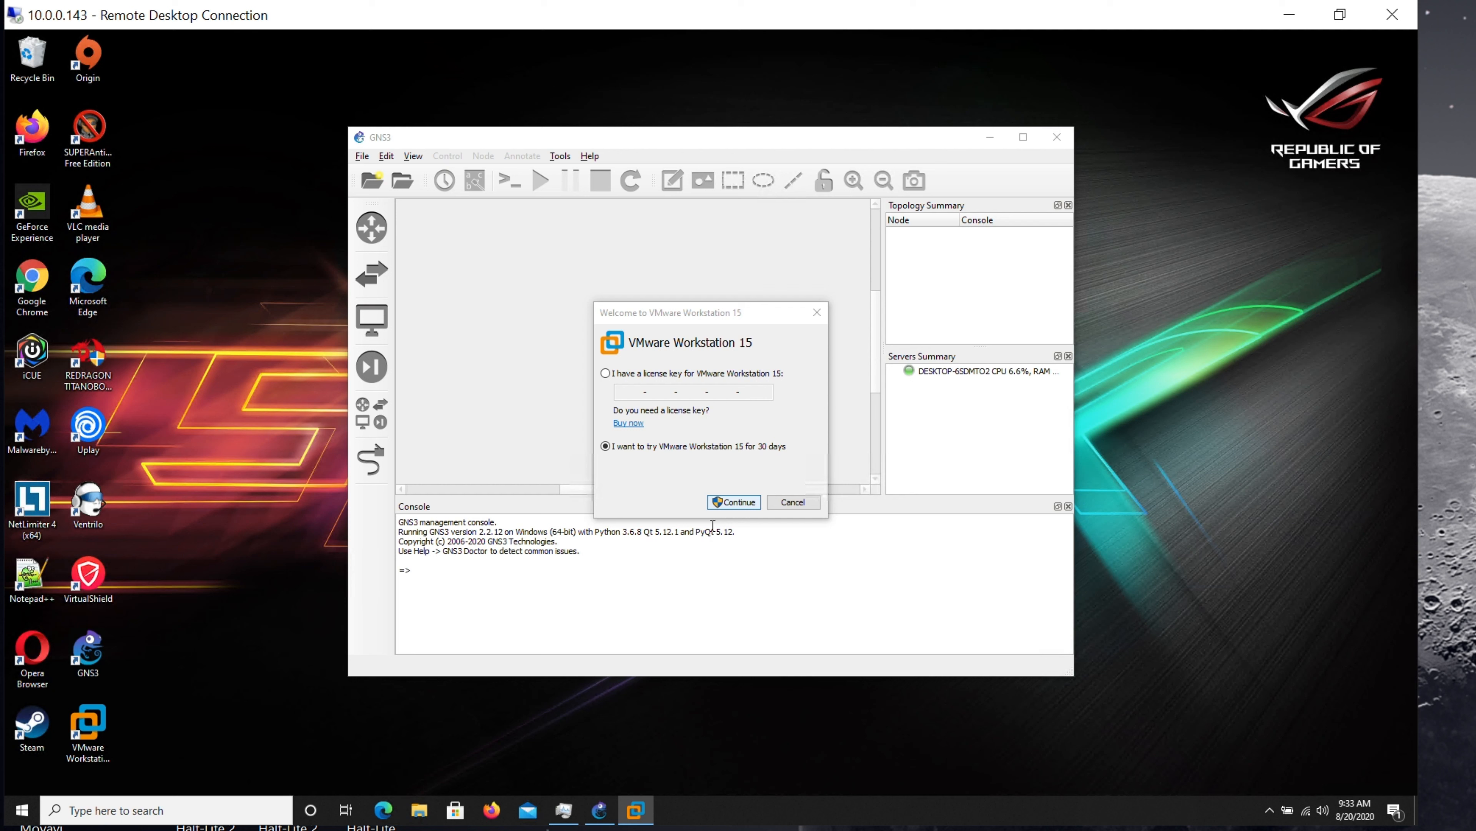
click(733, 508)
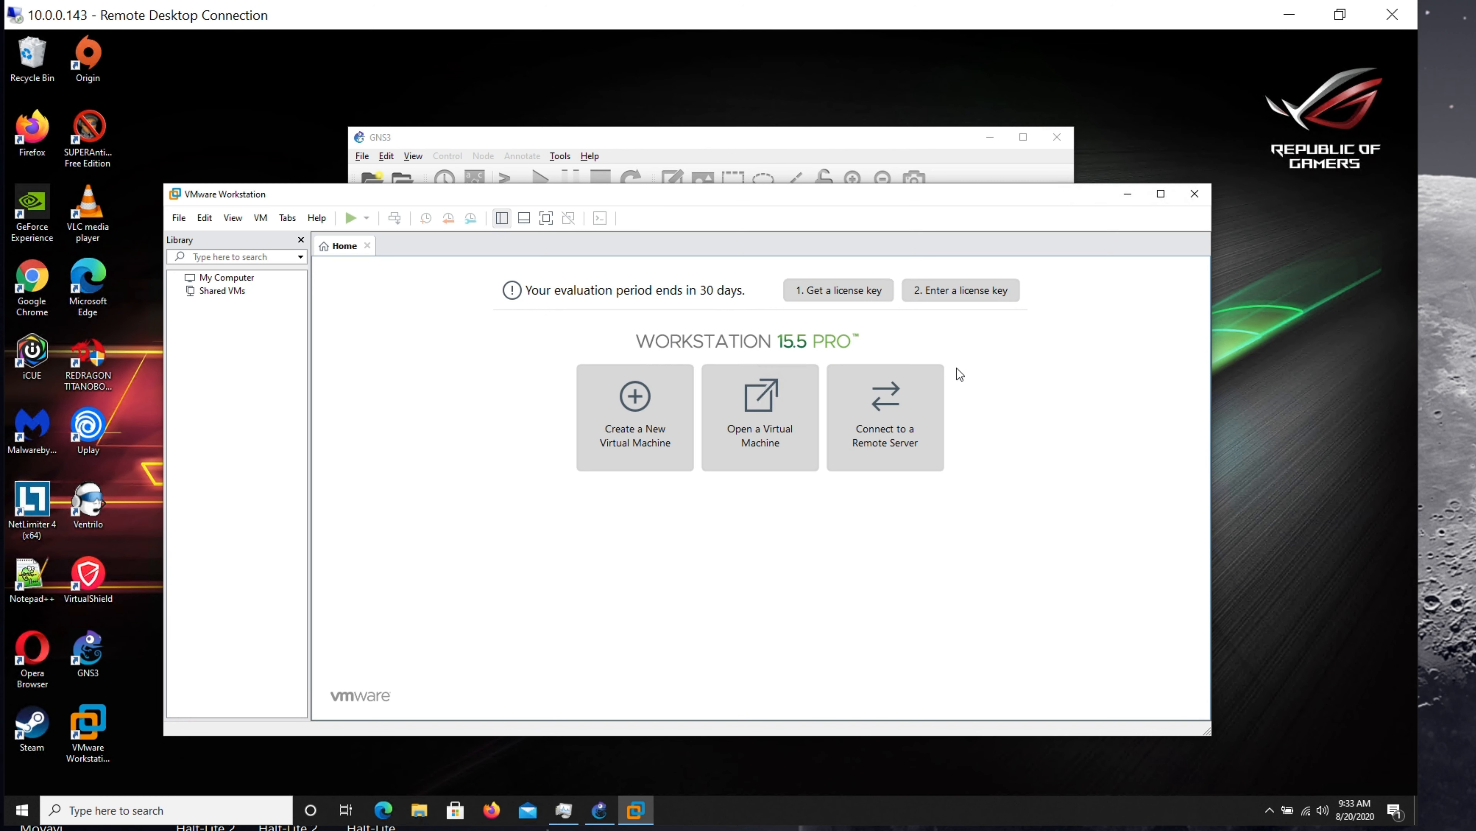
Step: Import the GNS3 VM file from Downloads > GNS3 INSTALL > GNS3.VM.VMware.Workstation.2.2.12 under the name GNS3 VM
click(177, 218)
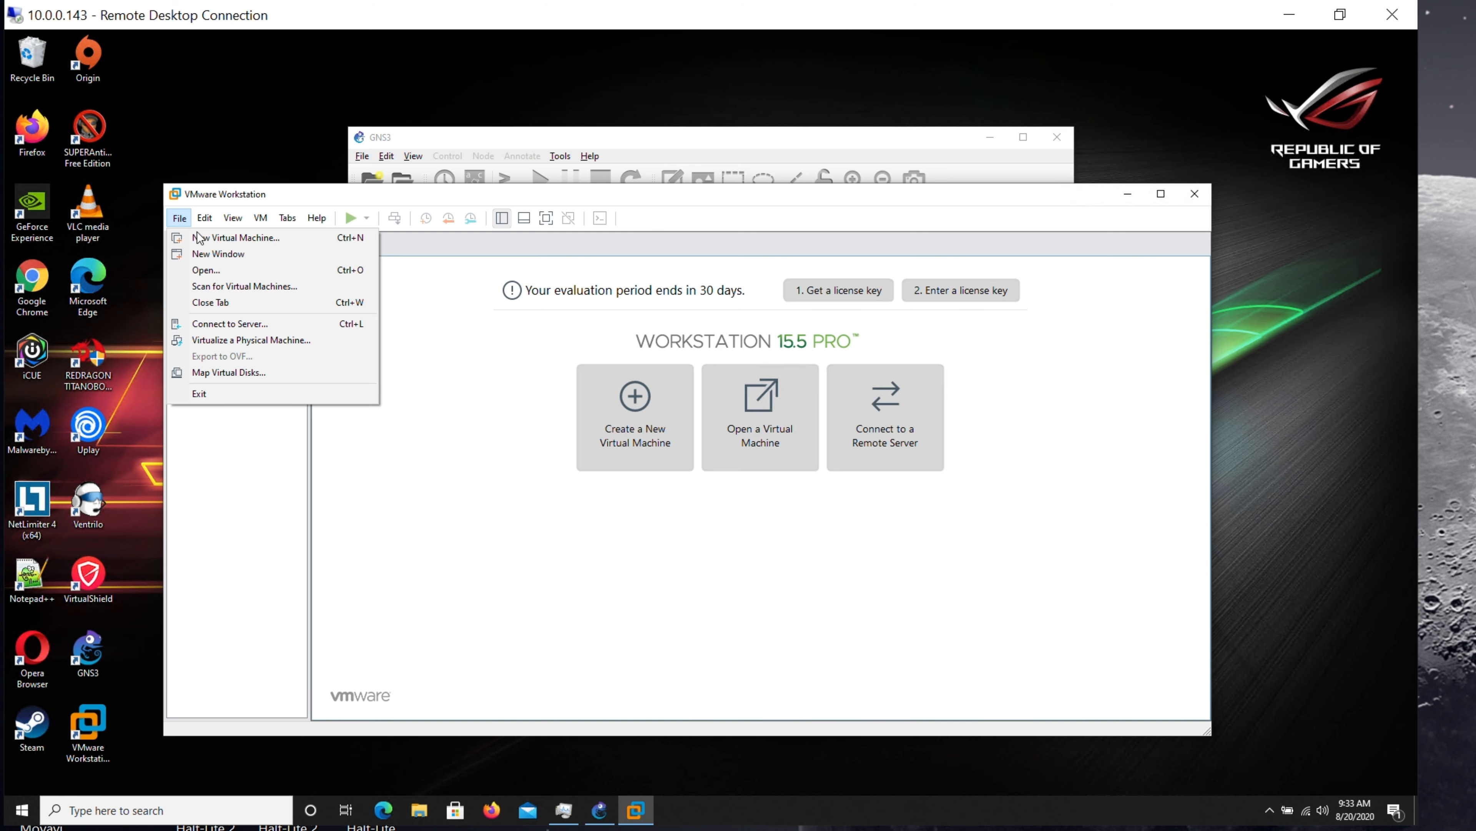
click(207, 270)
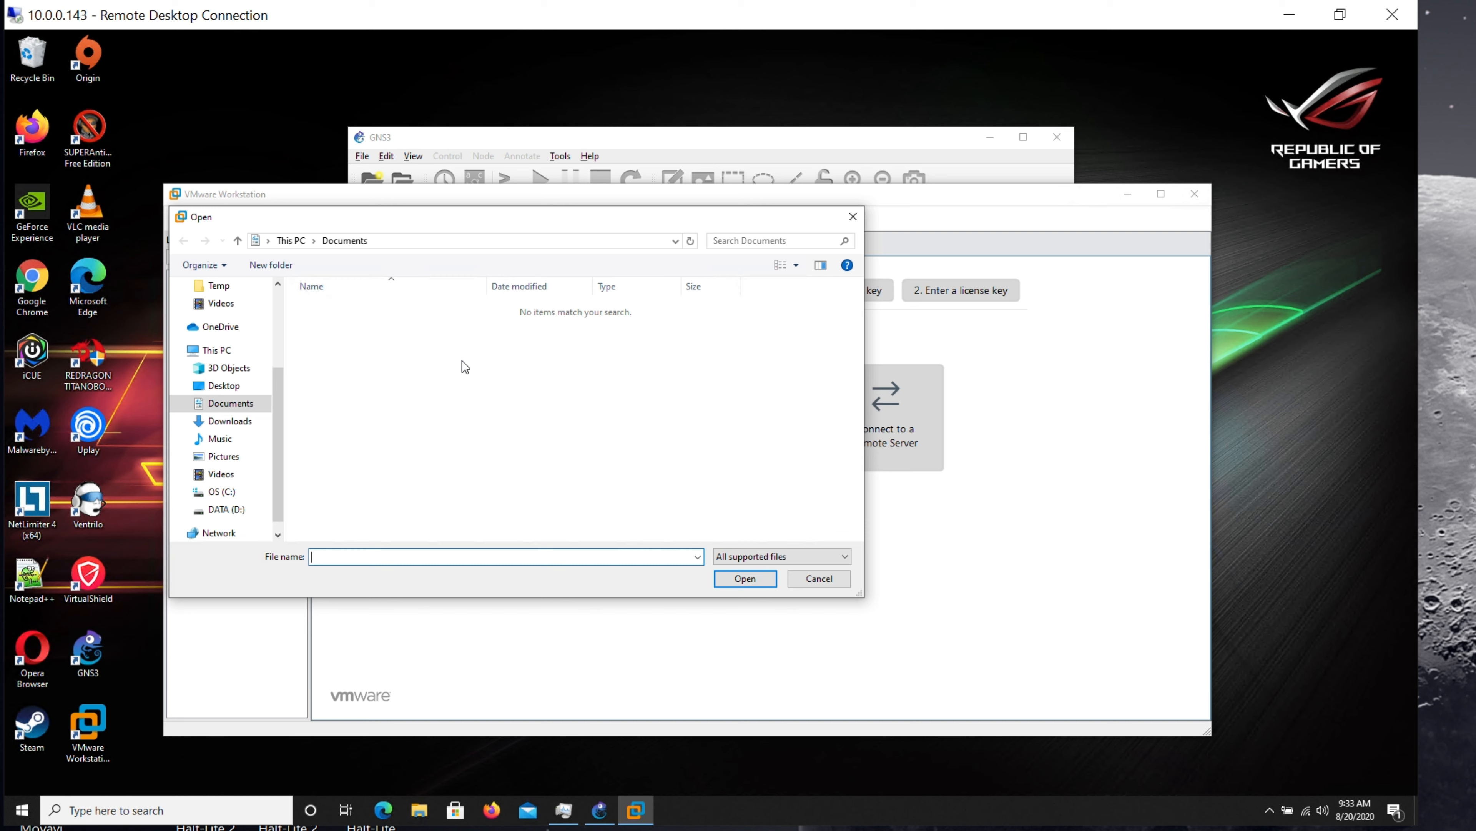
click(230, 420)
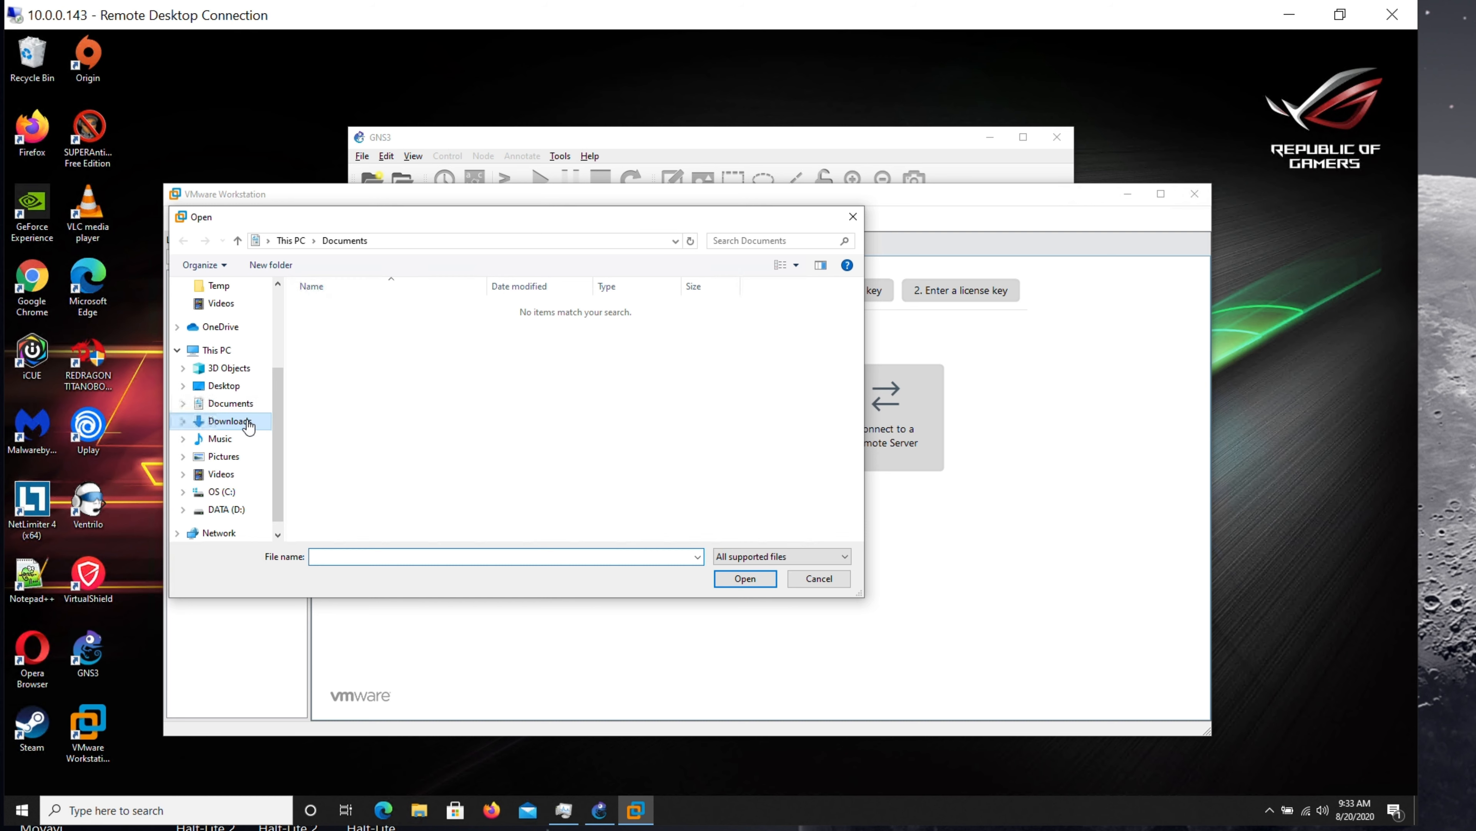
double_click(341, 326)
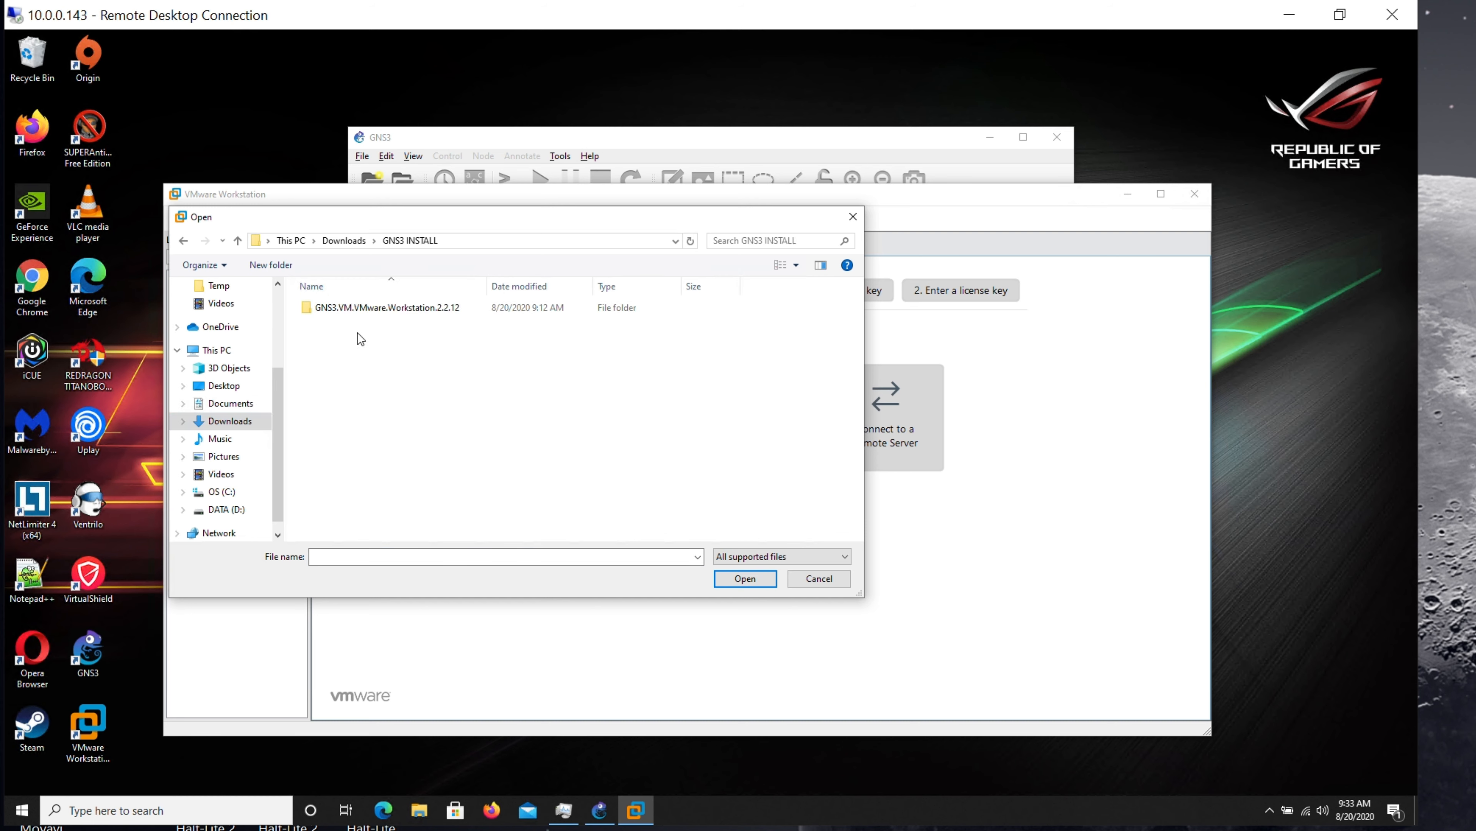
double_click(410, 308)
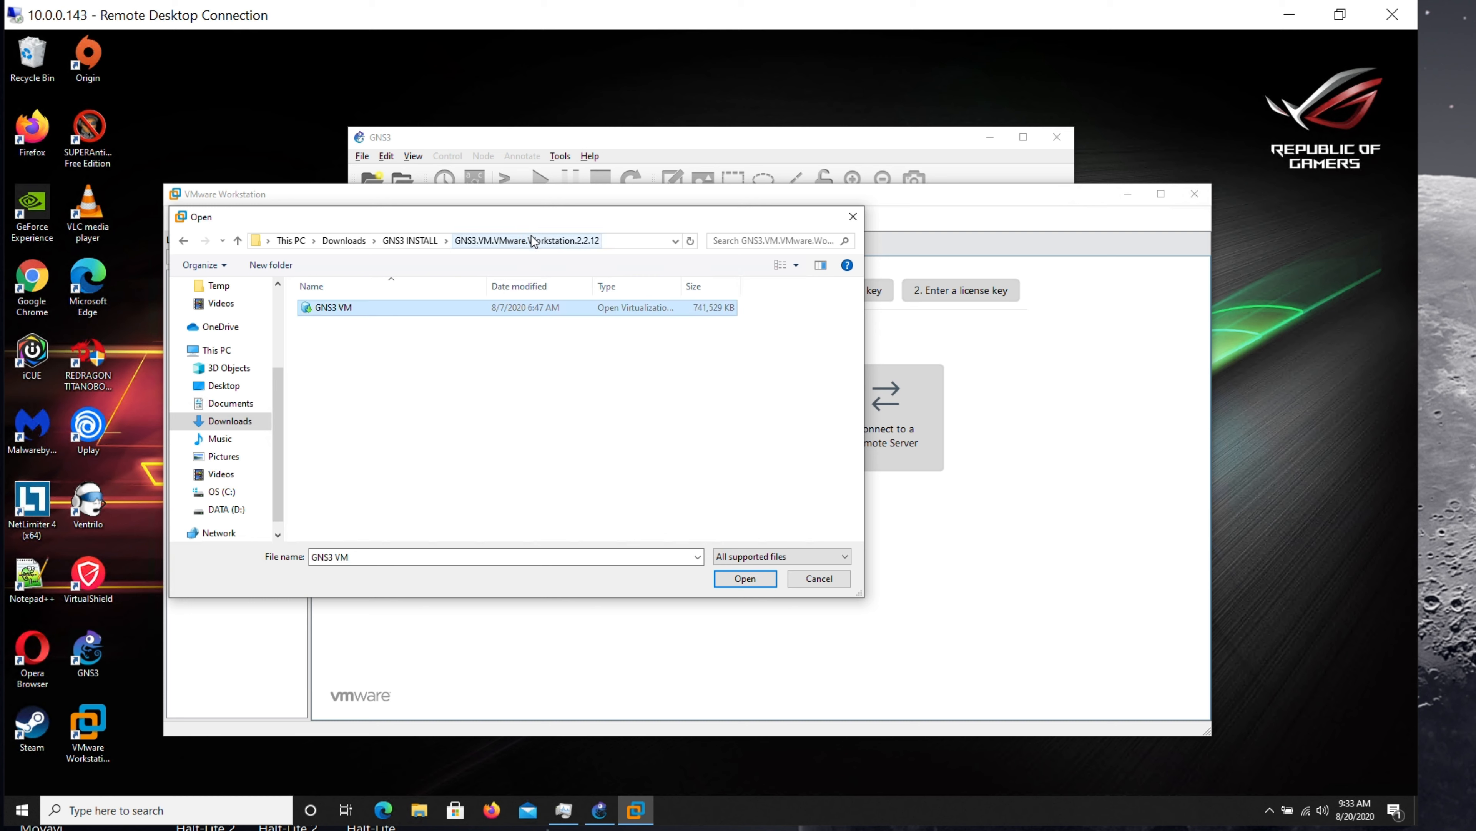
click(730, 581)
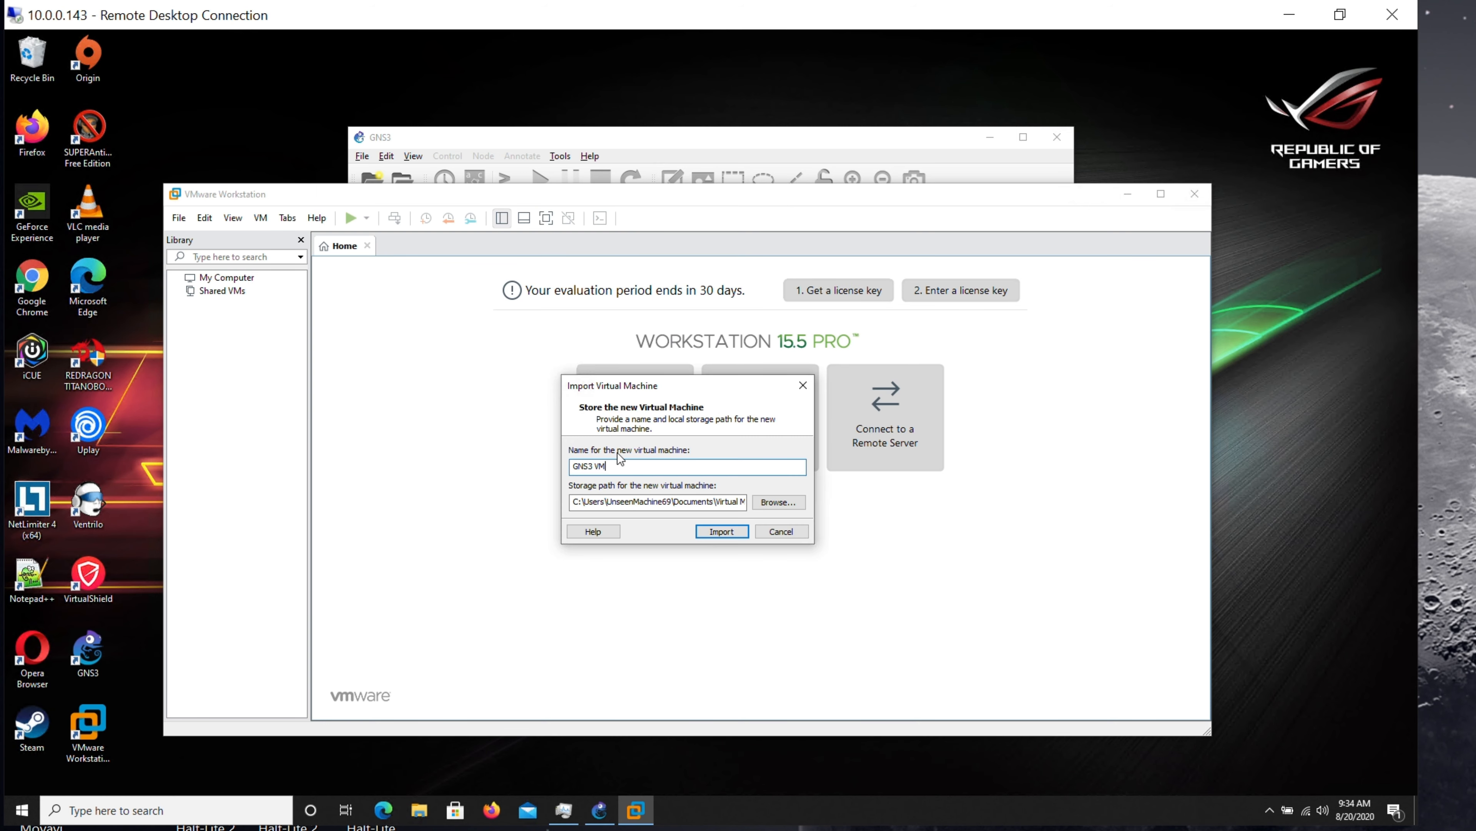
click(722, 531)
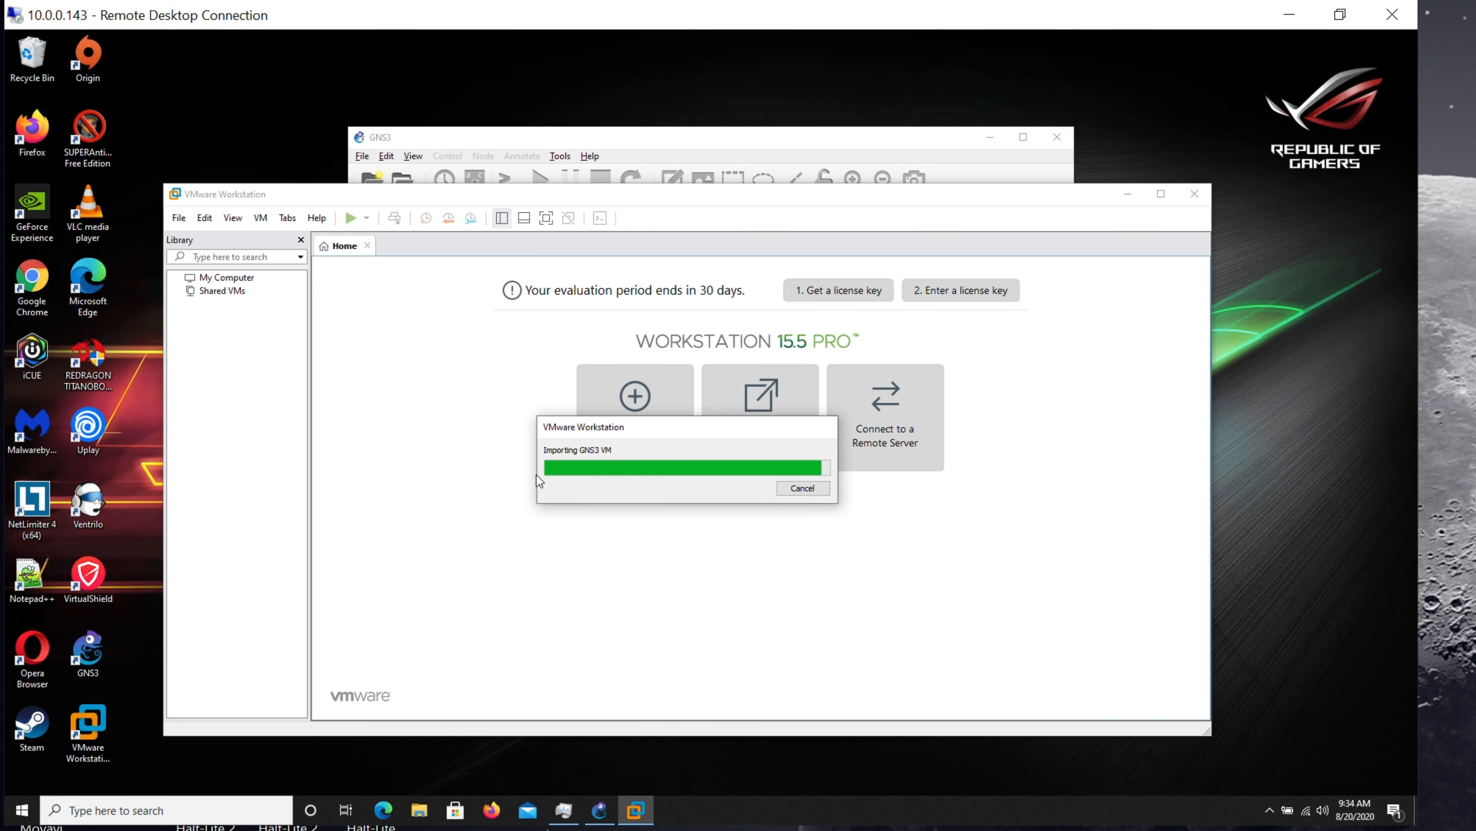
Step: Power on the imported GNS3 VM, wait for its server information screen and minimize VMware Workstation
click(400, 300)
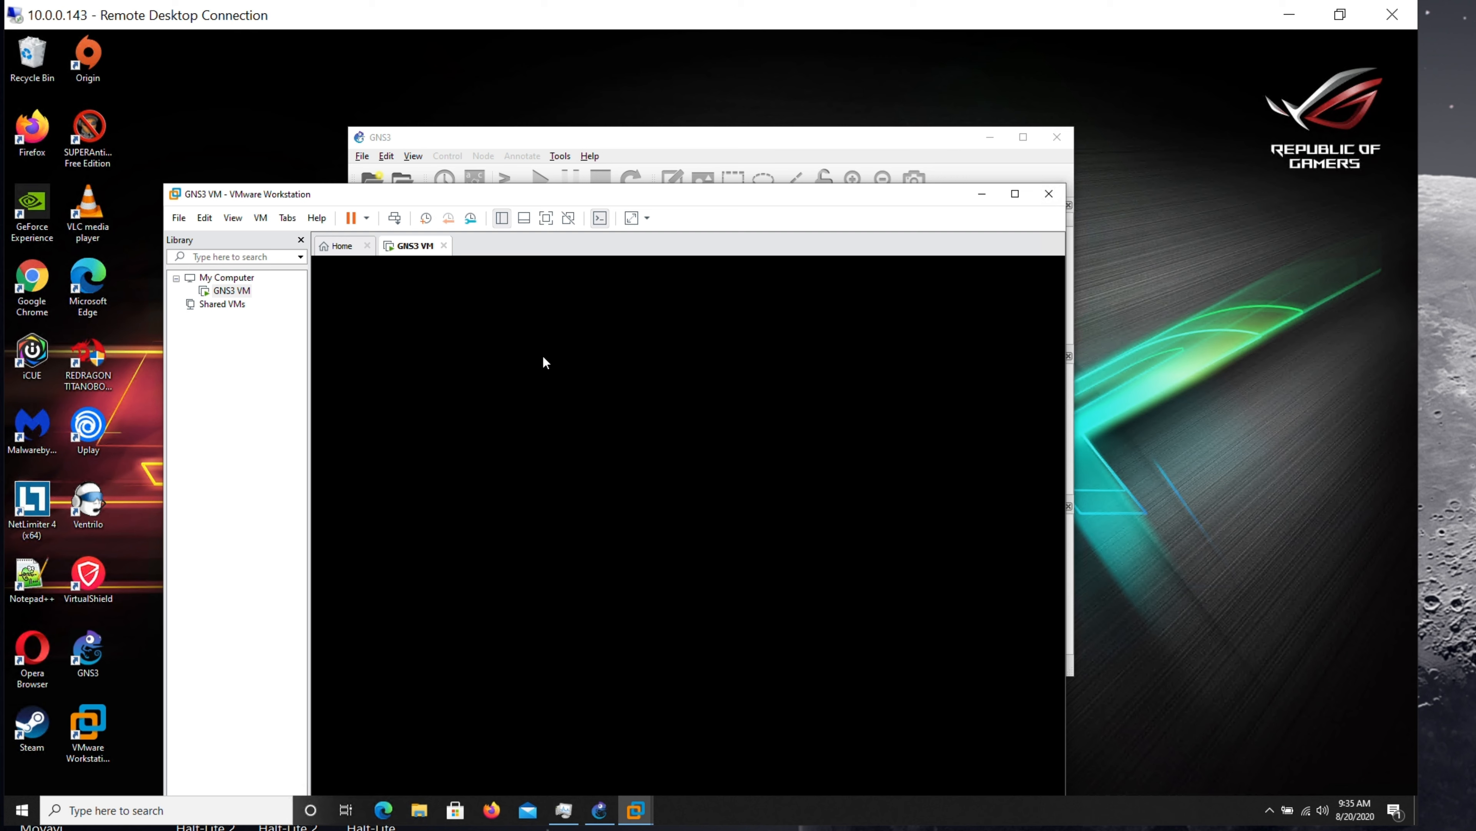
click(238, 537)
click(620, 502)
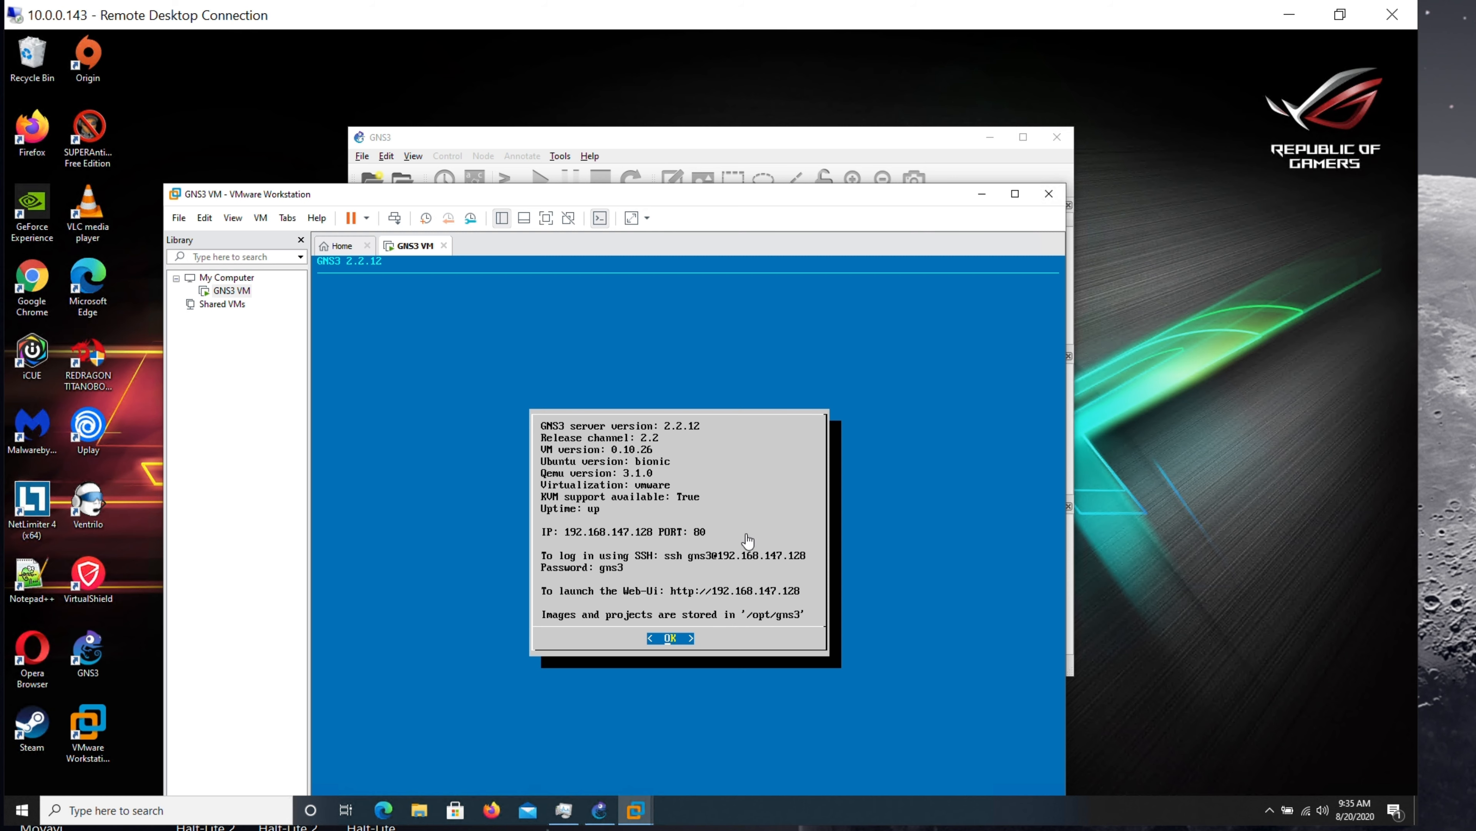
click(980, 198)
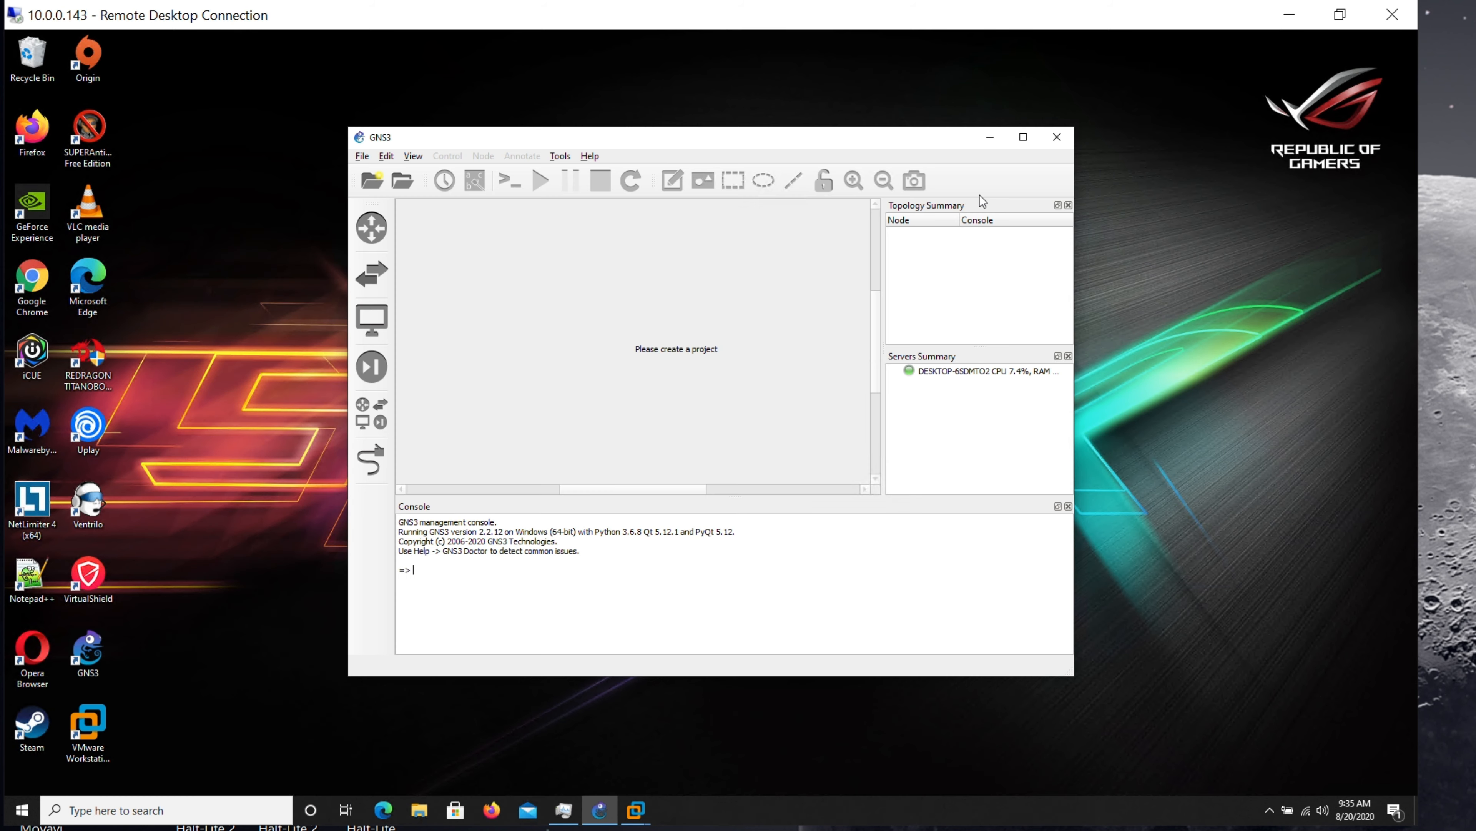
Step: Restart GNS3 and enable the GNS3 VM in its preferences, keeping VMware Workstation / Player as the virtualization engine
click(1071, 135)
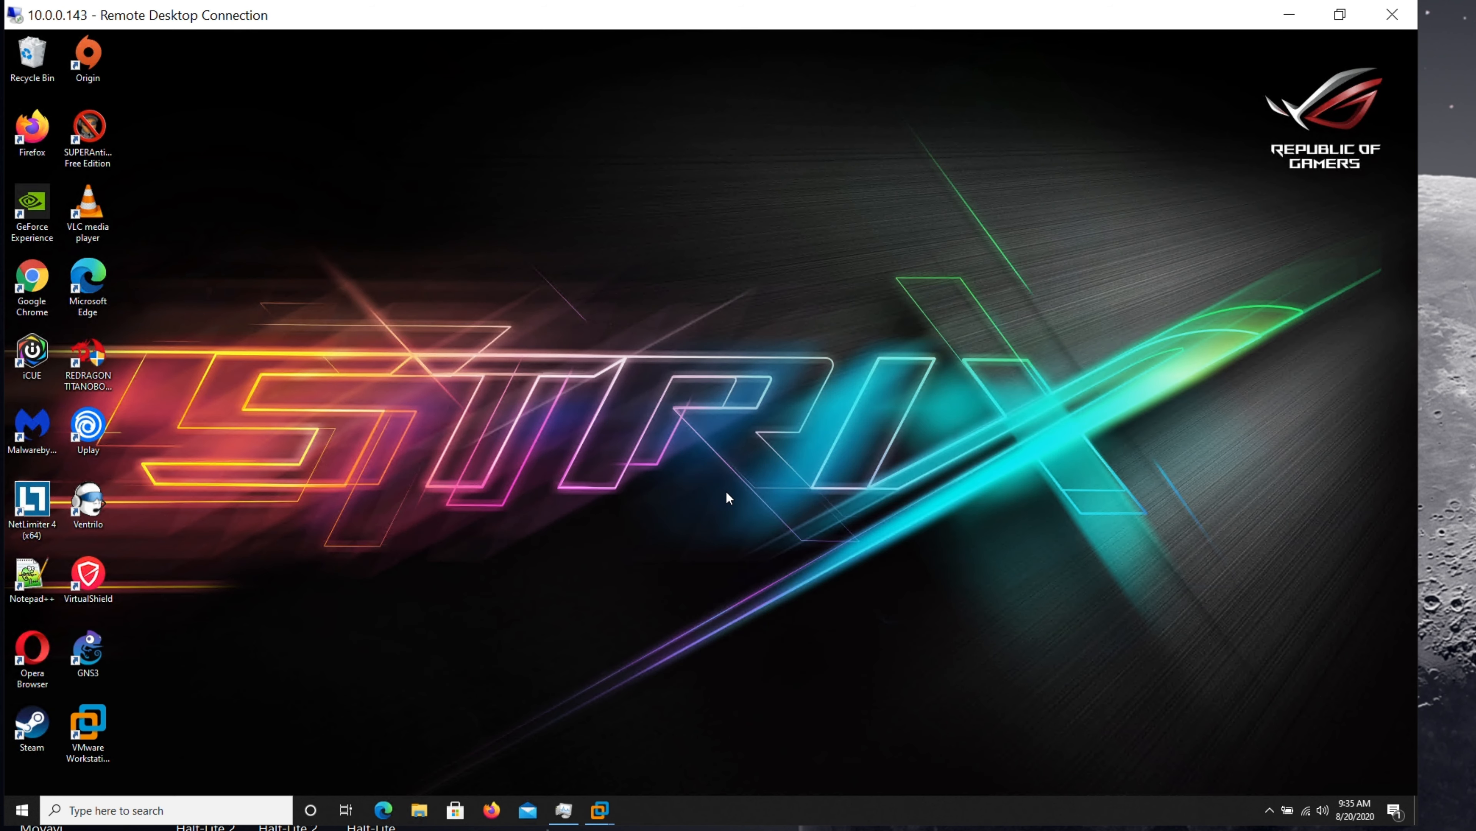
double_click(108, 645)
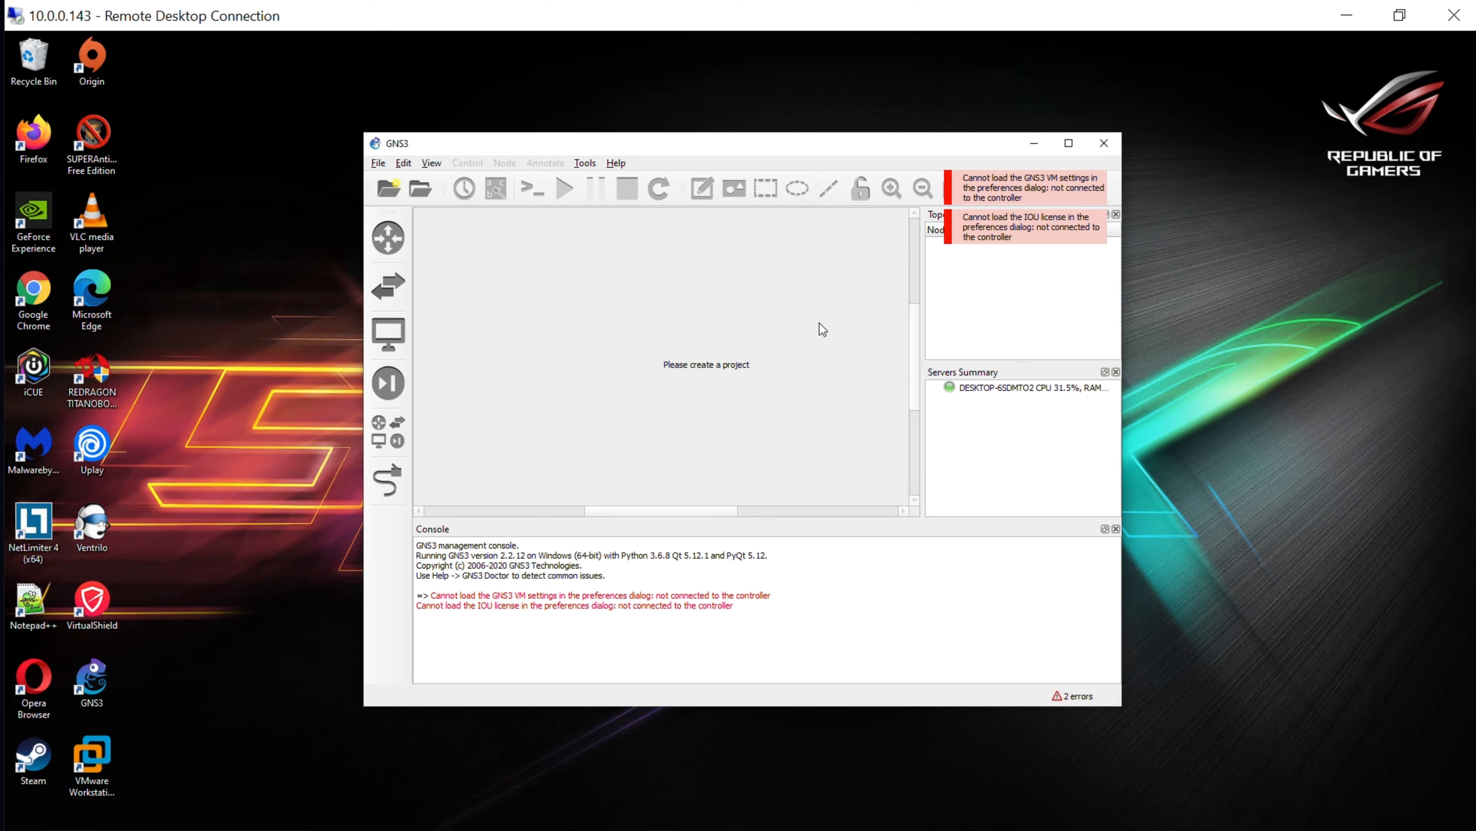
click(403, 163)
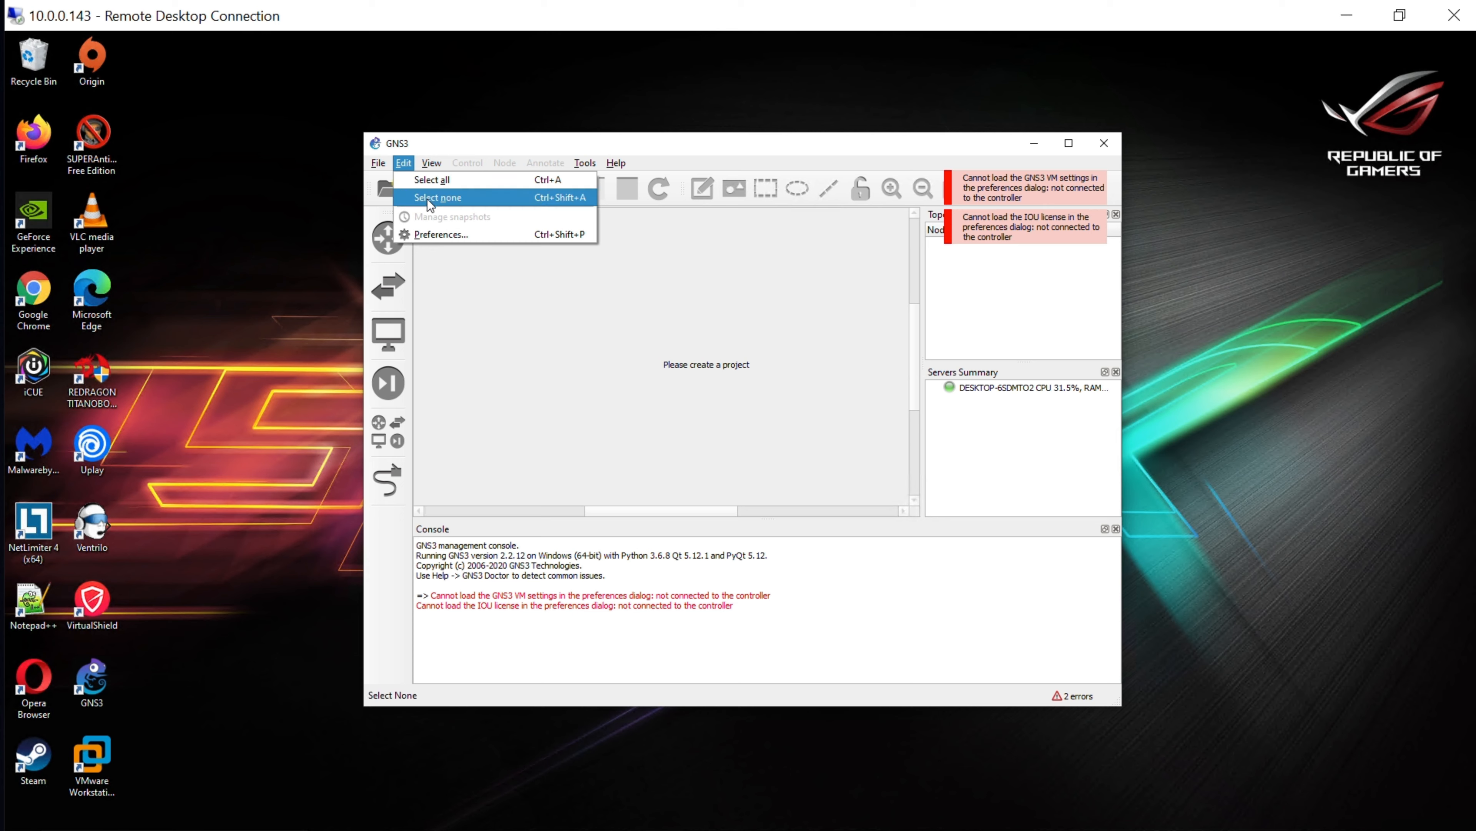
click(431, 235)
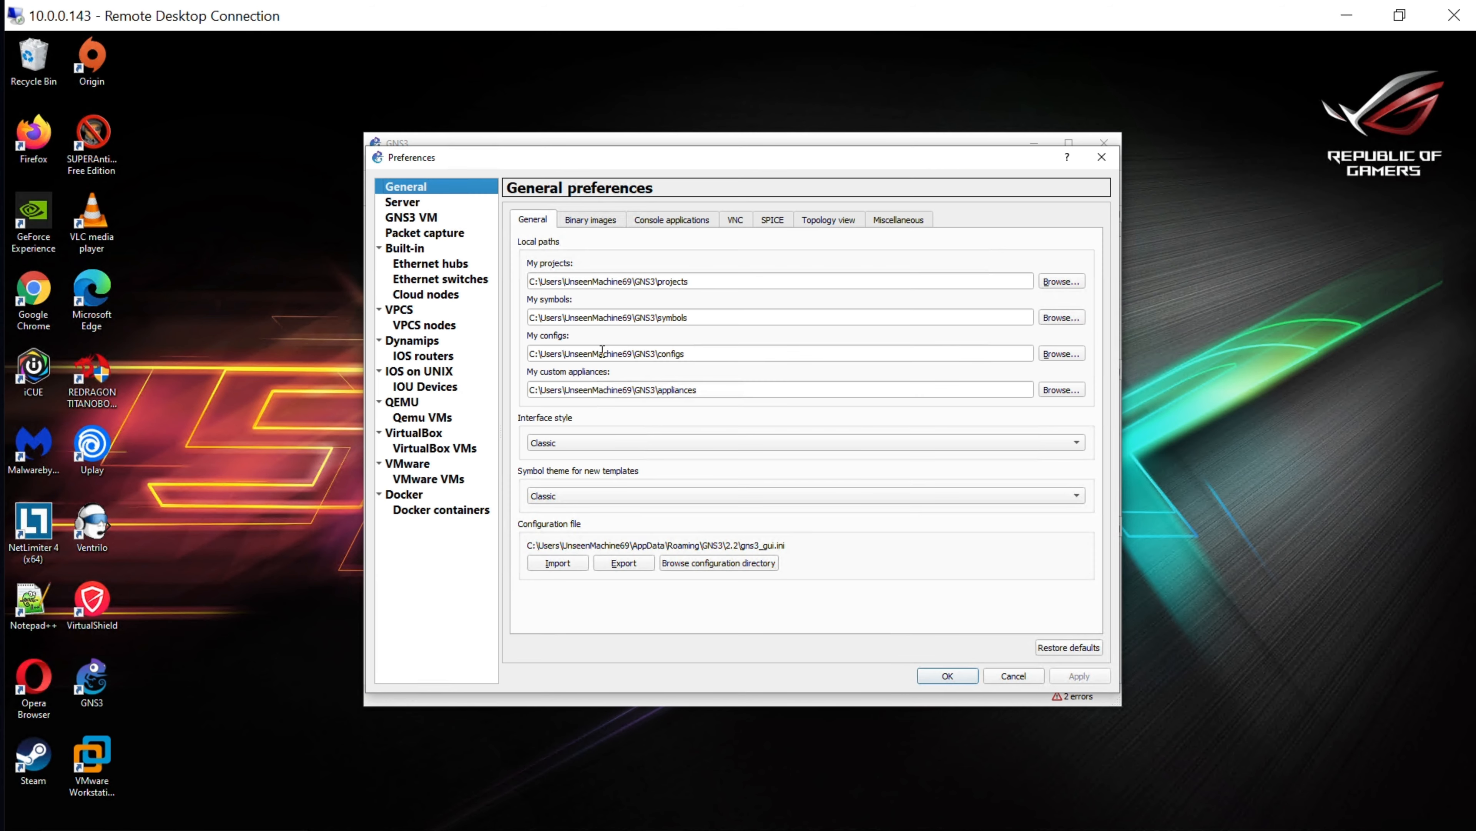
click(429, 220)
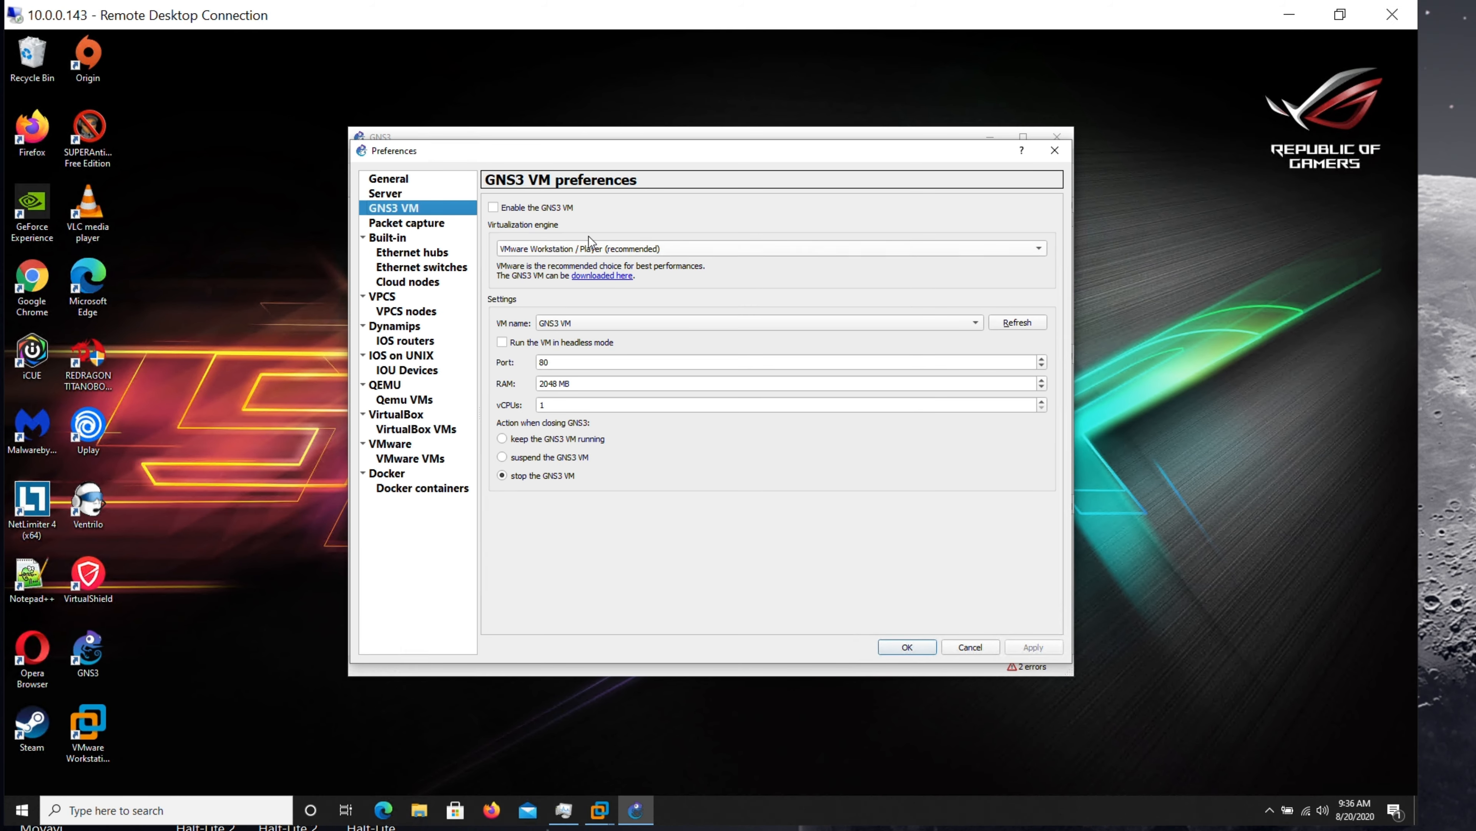
click(493, 207)
click(1041, 648)
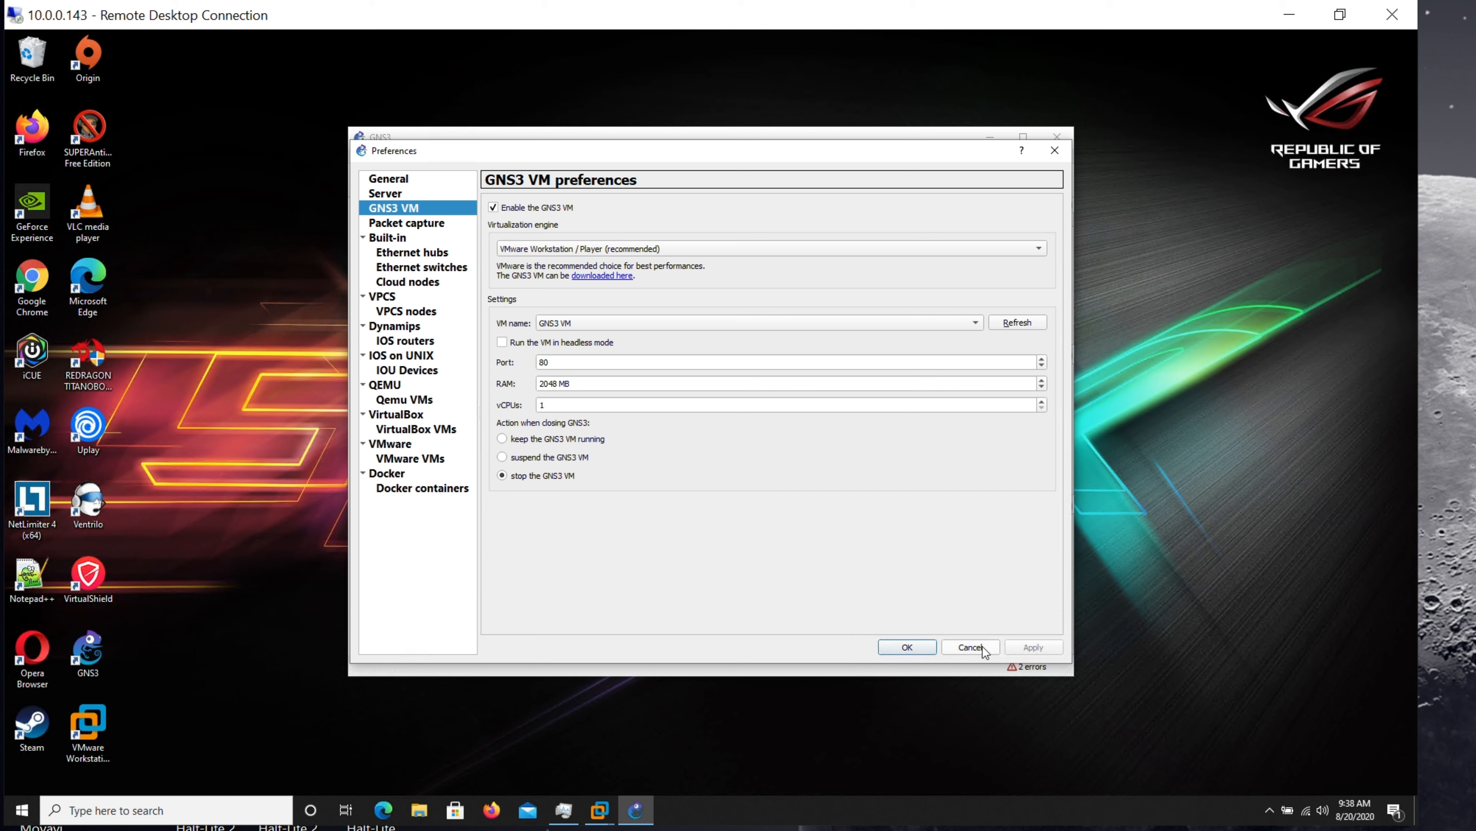
click(908, 647)
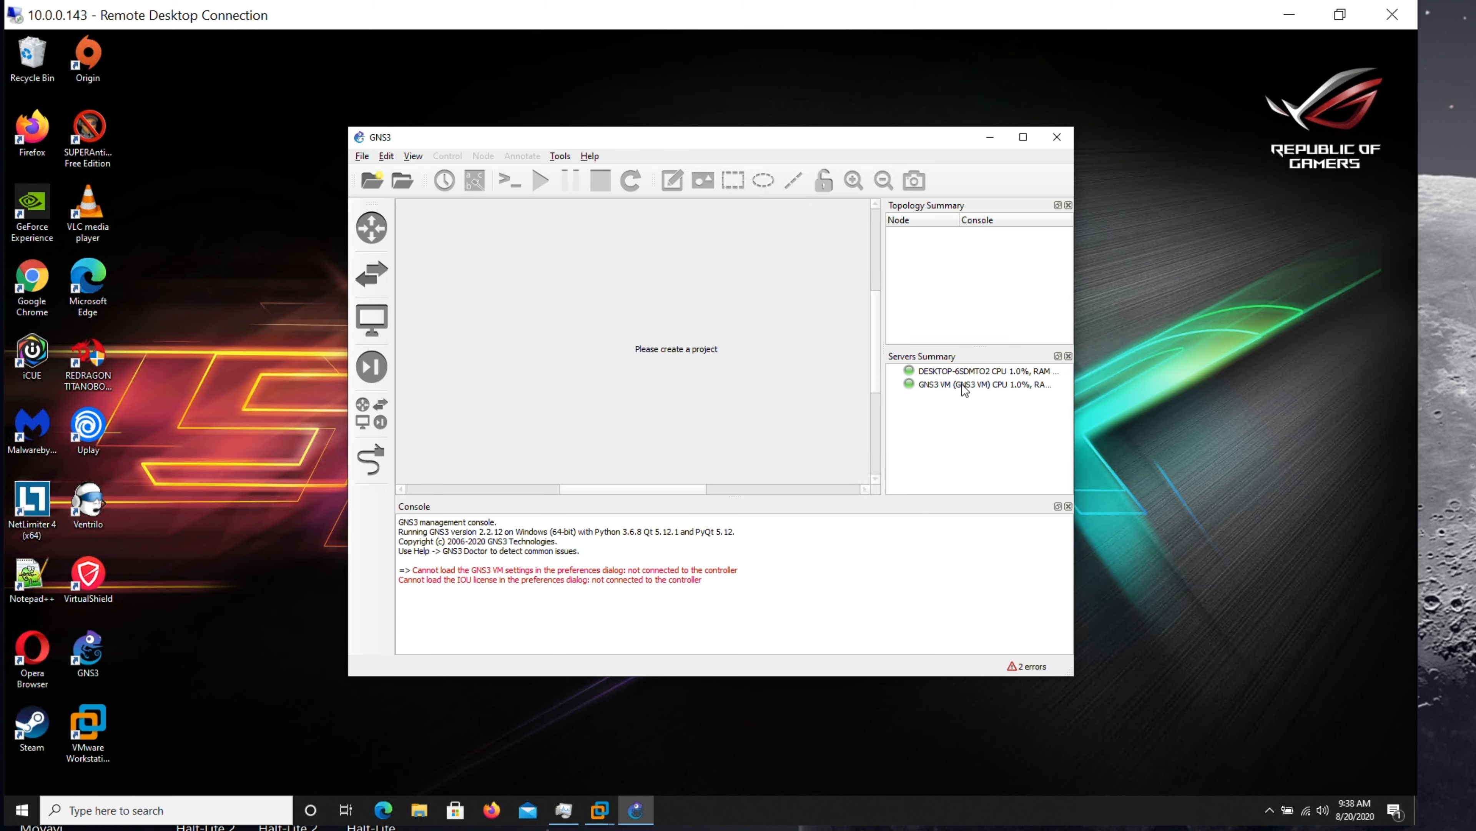
Step: Create a new blank GNS3 project named test1 in the default projects location
mouse_move(964, 390)
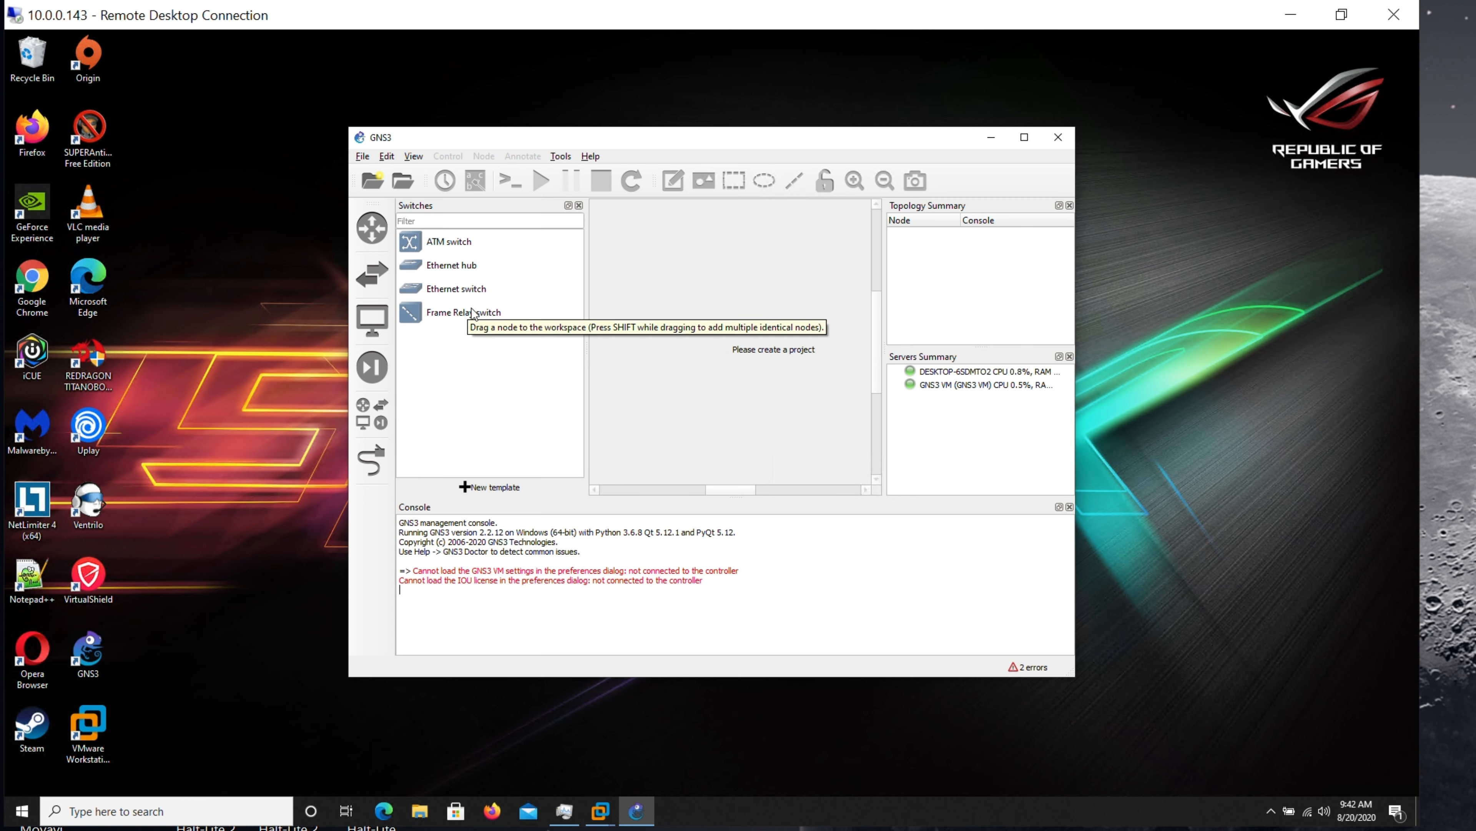
drag(488, 289, 706, 328)
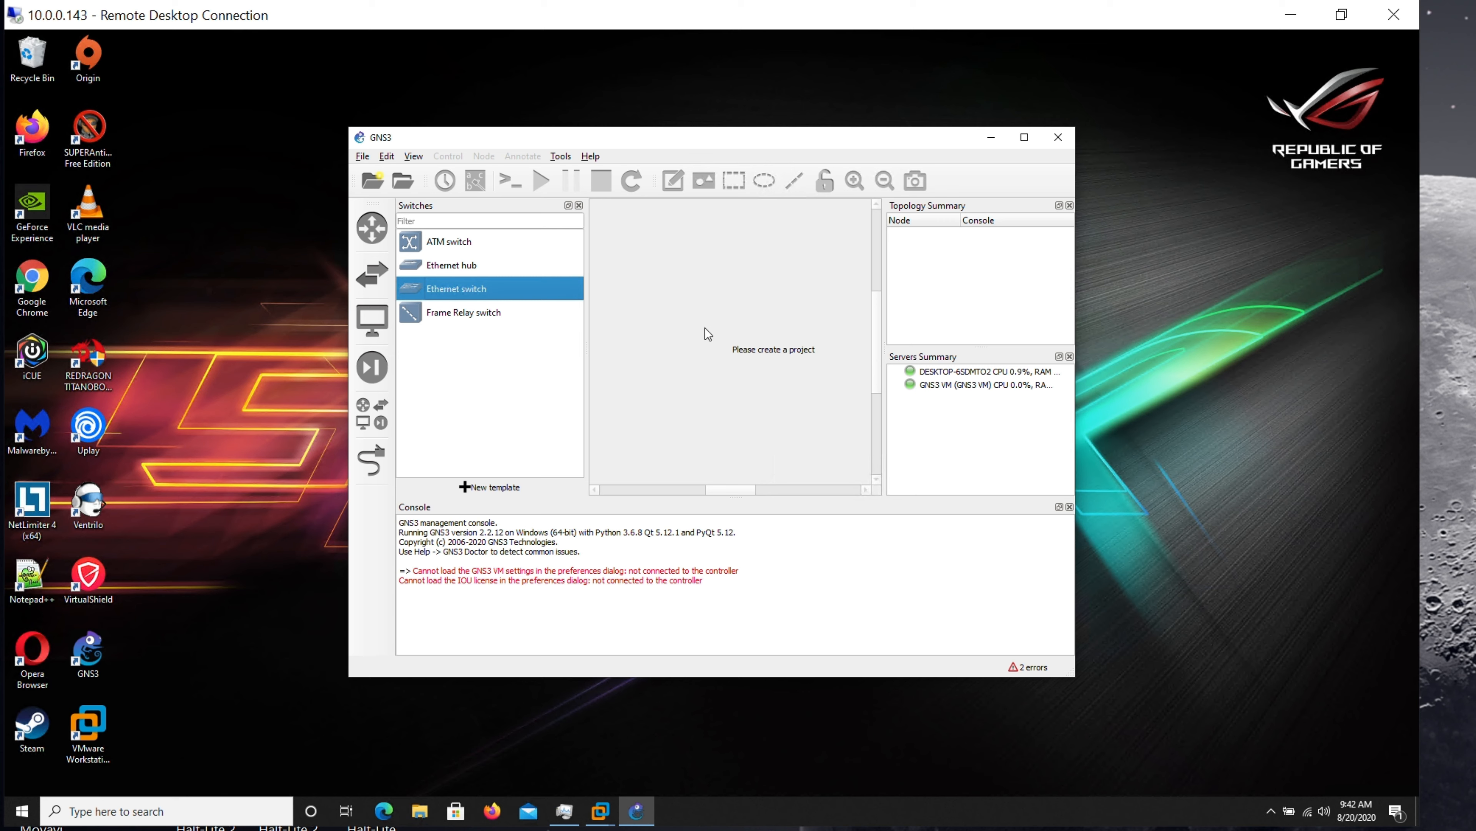
click(362, 155)
click(406, 176)
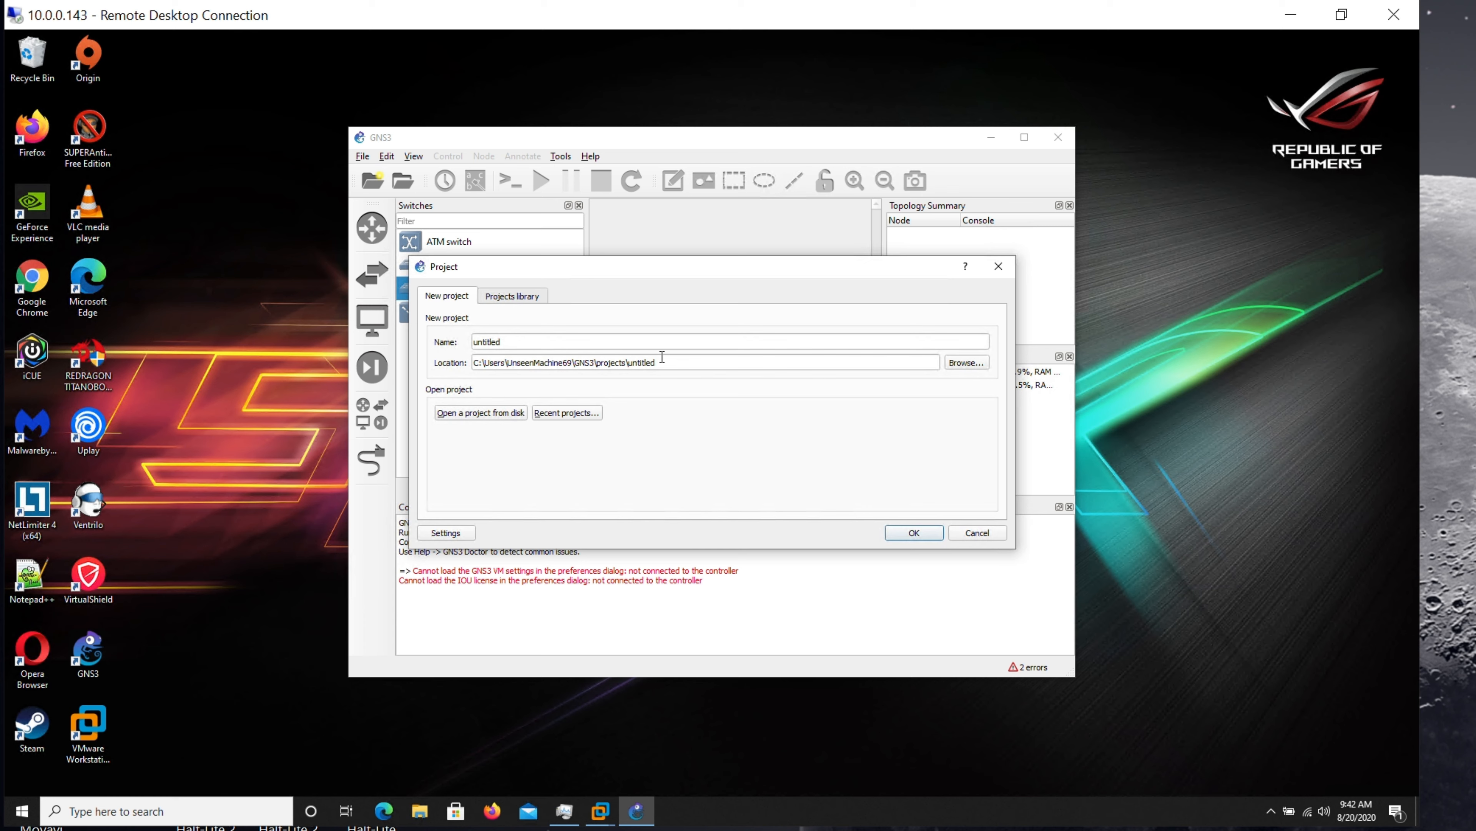
text(tyest)
key(BackSpace)
key(BackSpace)
key(BackSpace)
key(BackSpace)
text(est1)
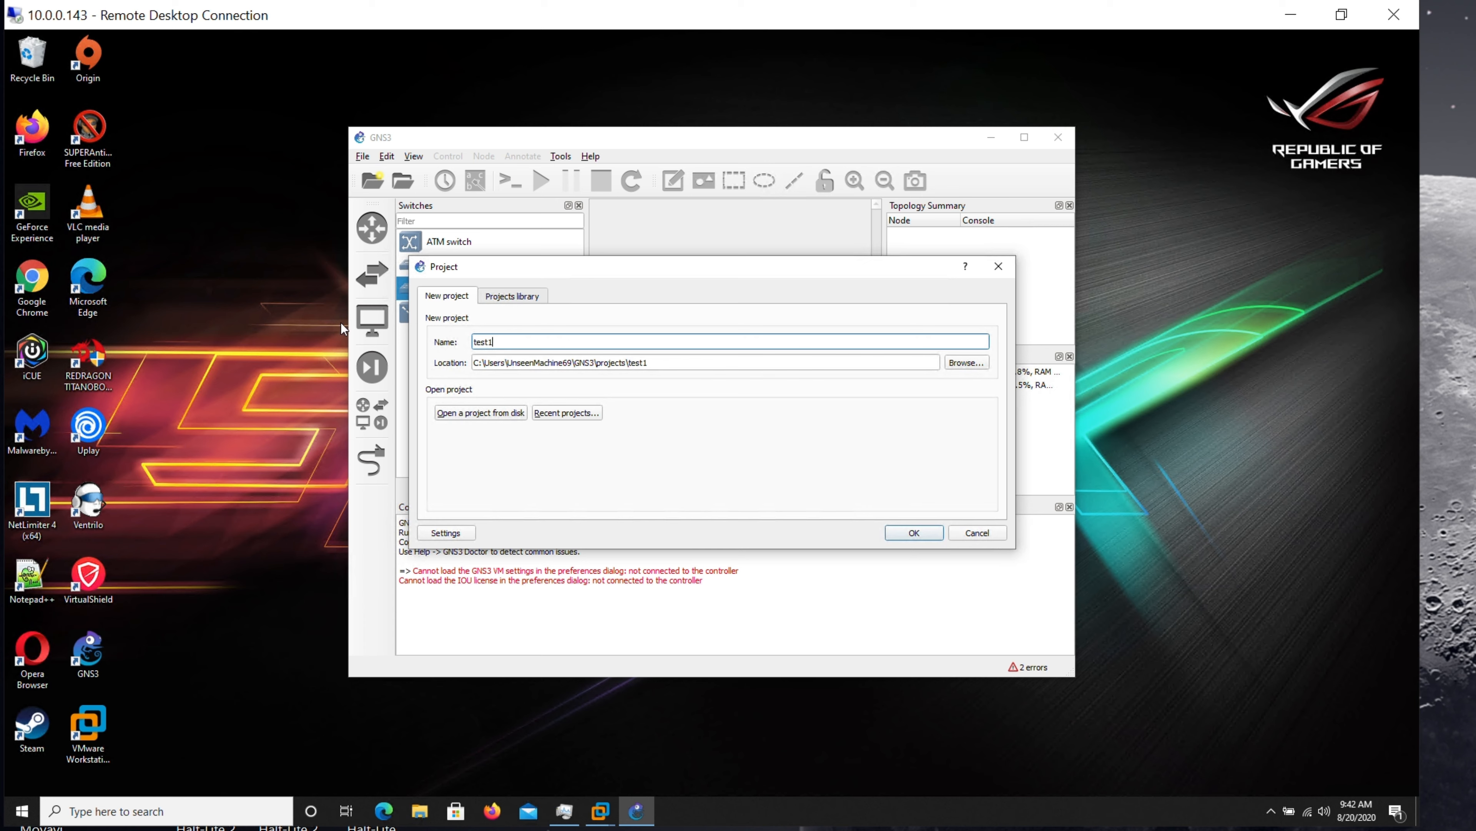
key(Return)
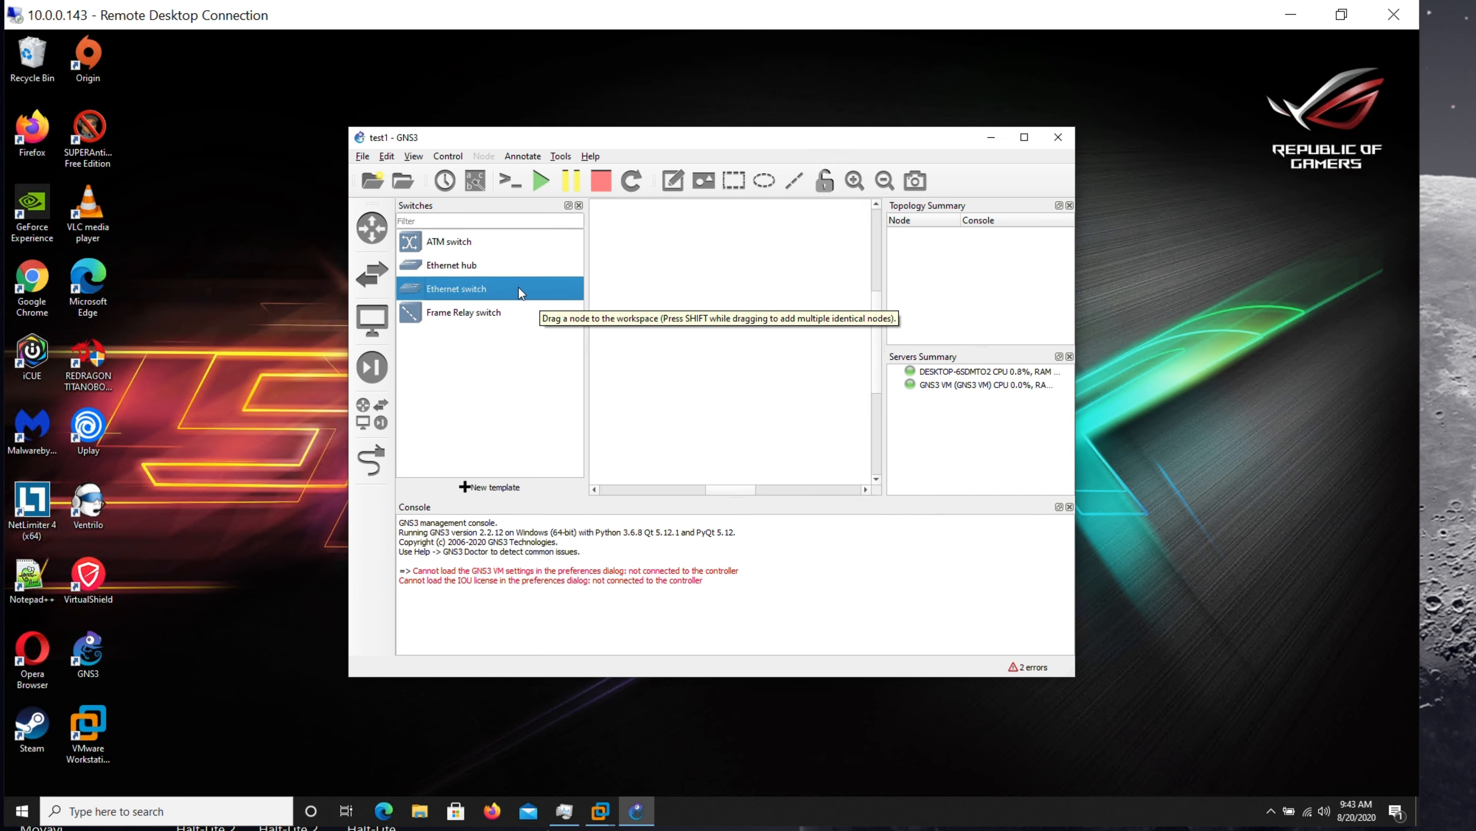
Step: Add an Ethernet switch to the test1 workspace, hosted on the GNS3 VM server
drag(518, 286, 721, 365)
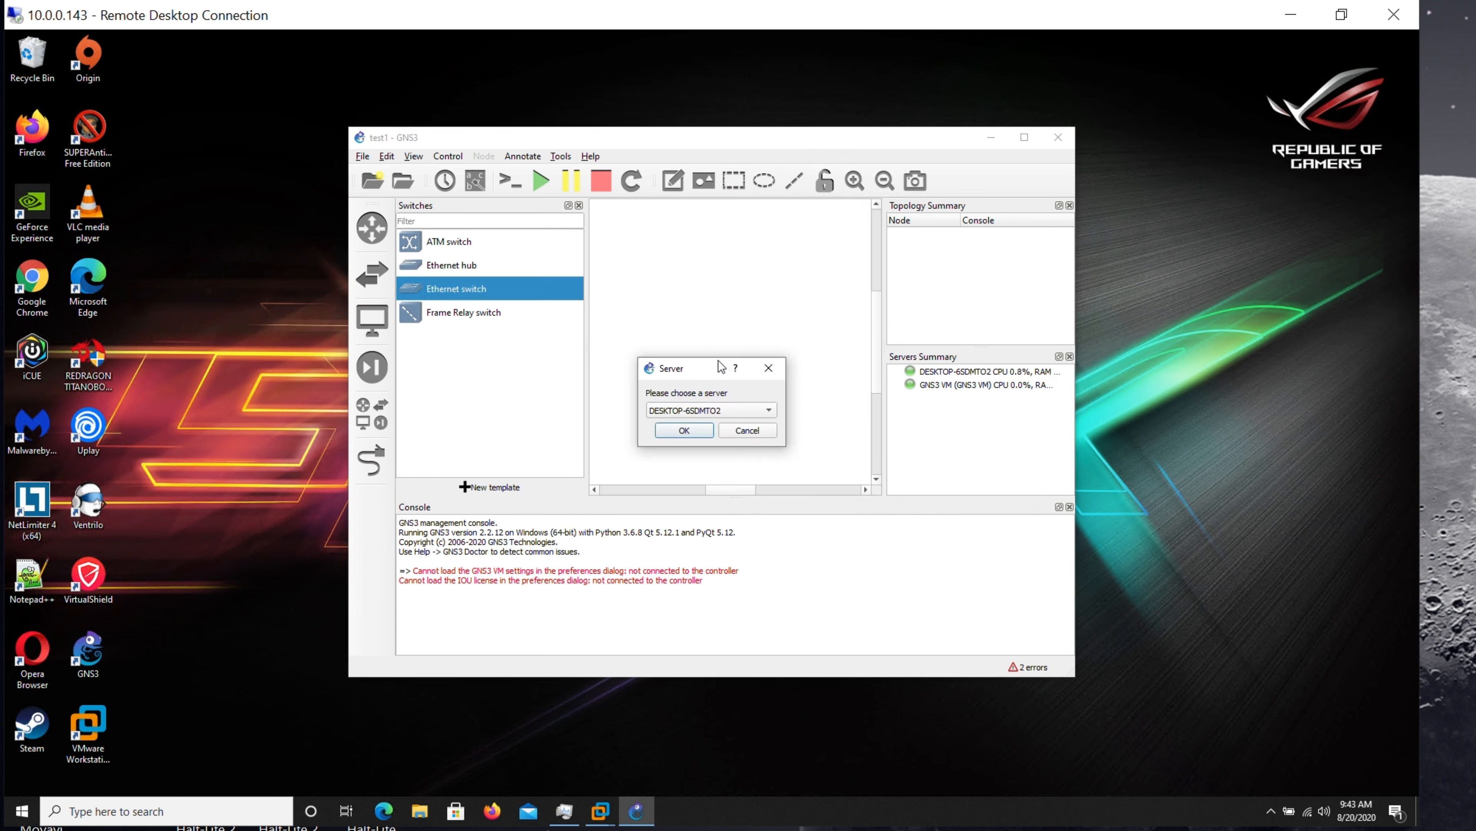
click(684, 409)
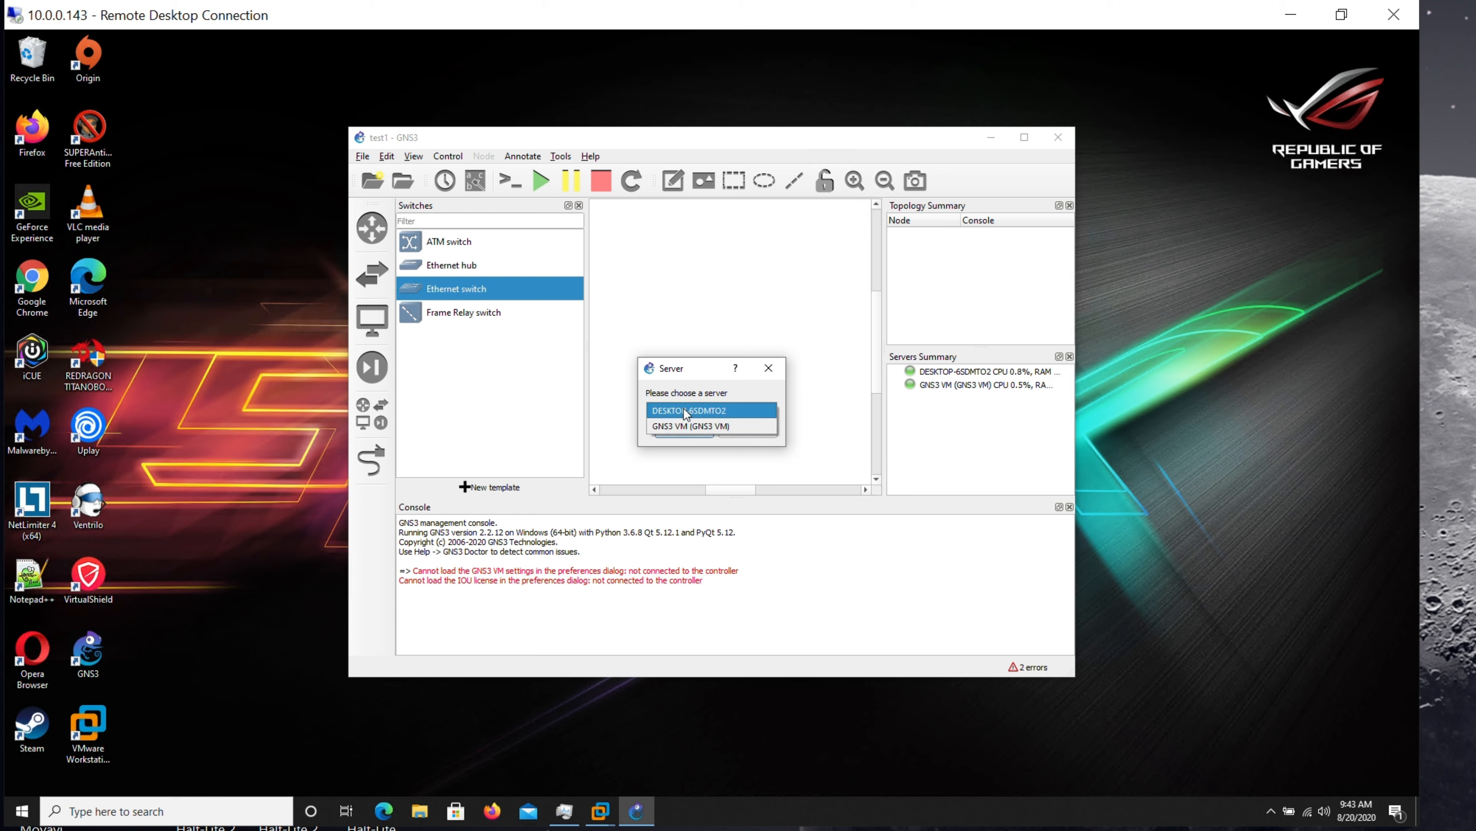
click(690, 425)
click(691, 429)
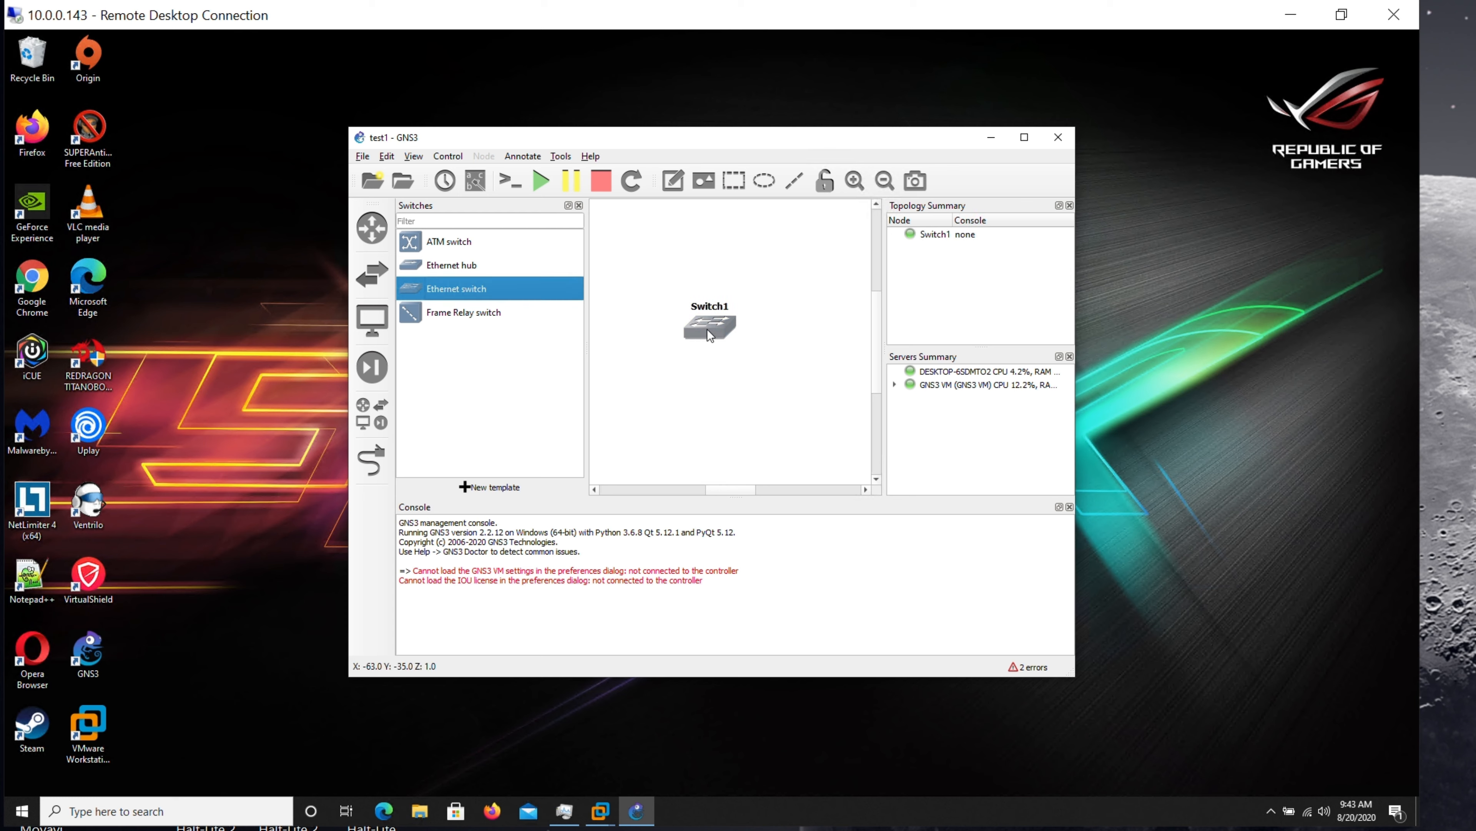
mouse_move(709, 334)
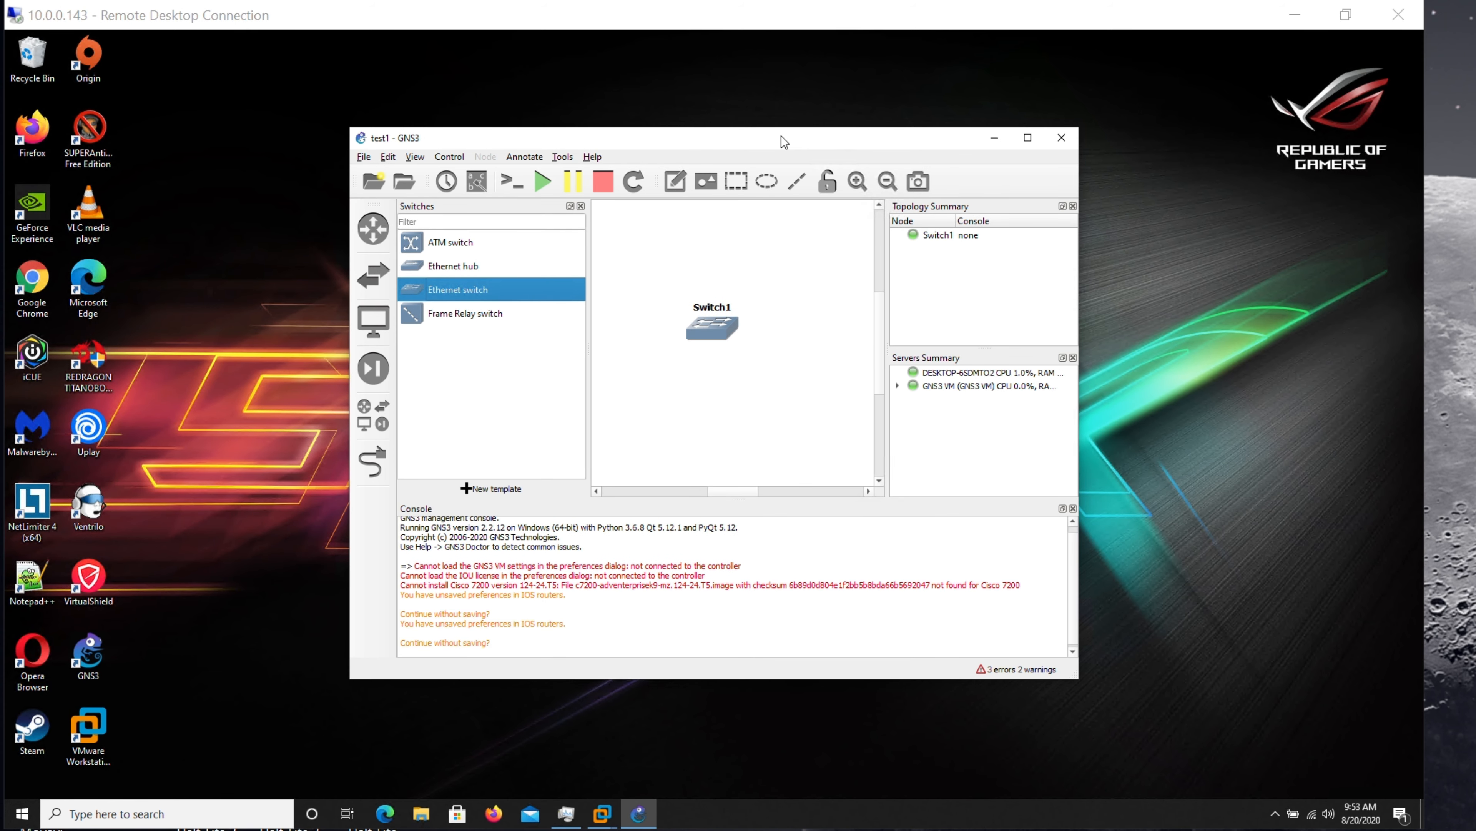
Step: Start a new Dynamips IOS router template in the preferences and set it to run on the GNS3 VM
click(387, 162)
click(410, 232)
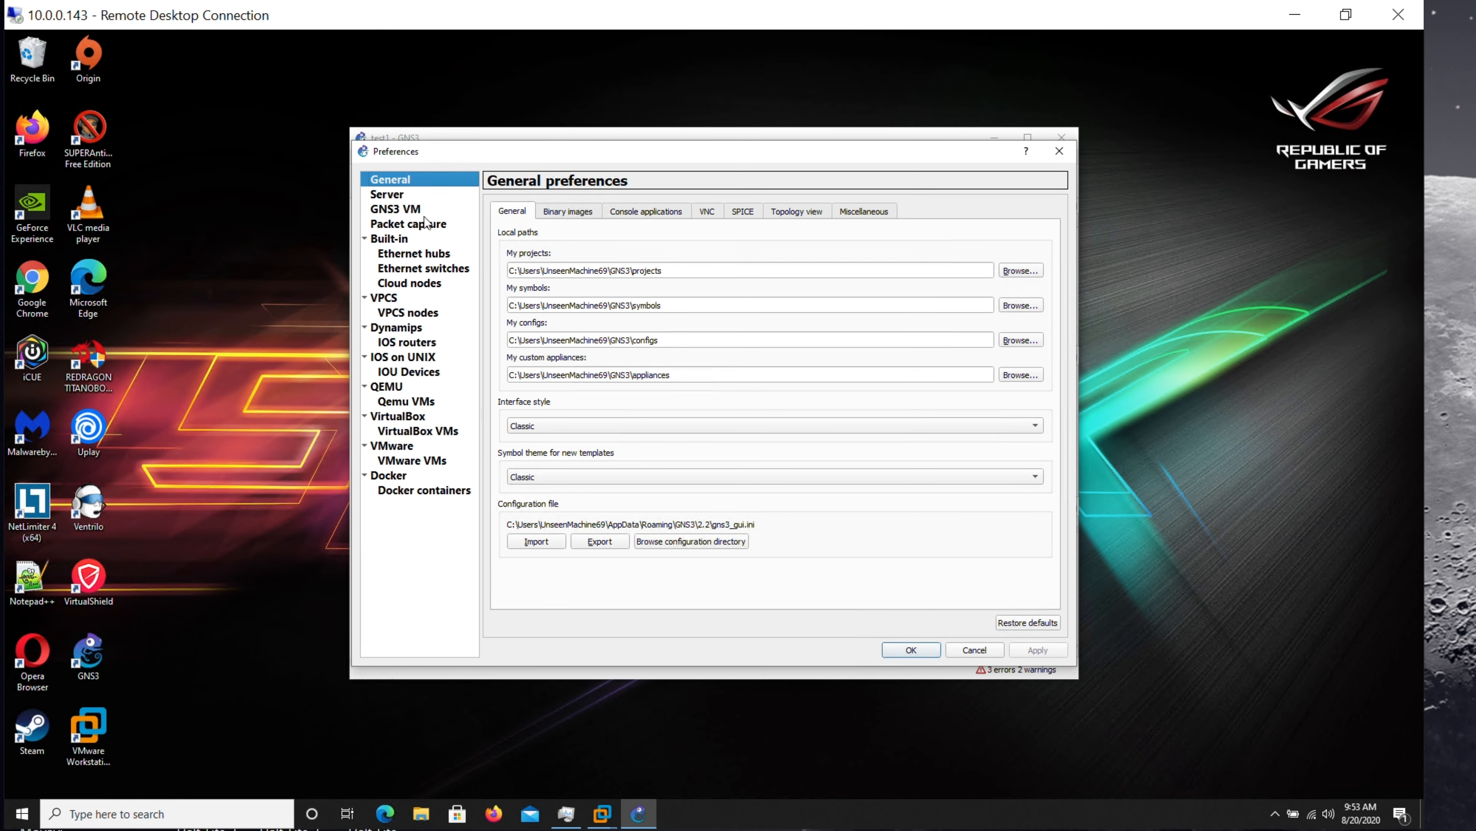
click(412, 343)
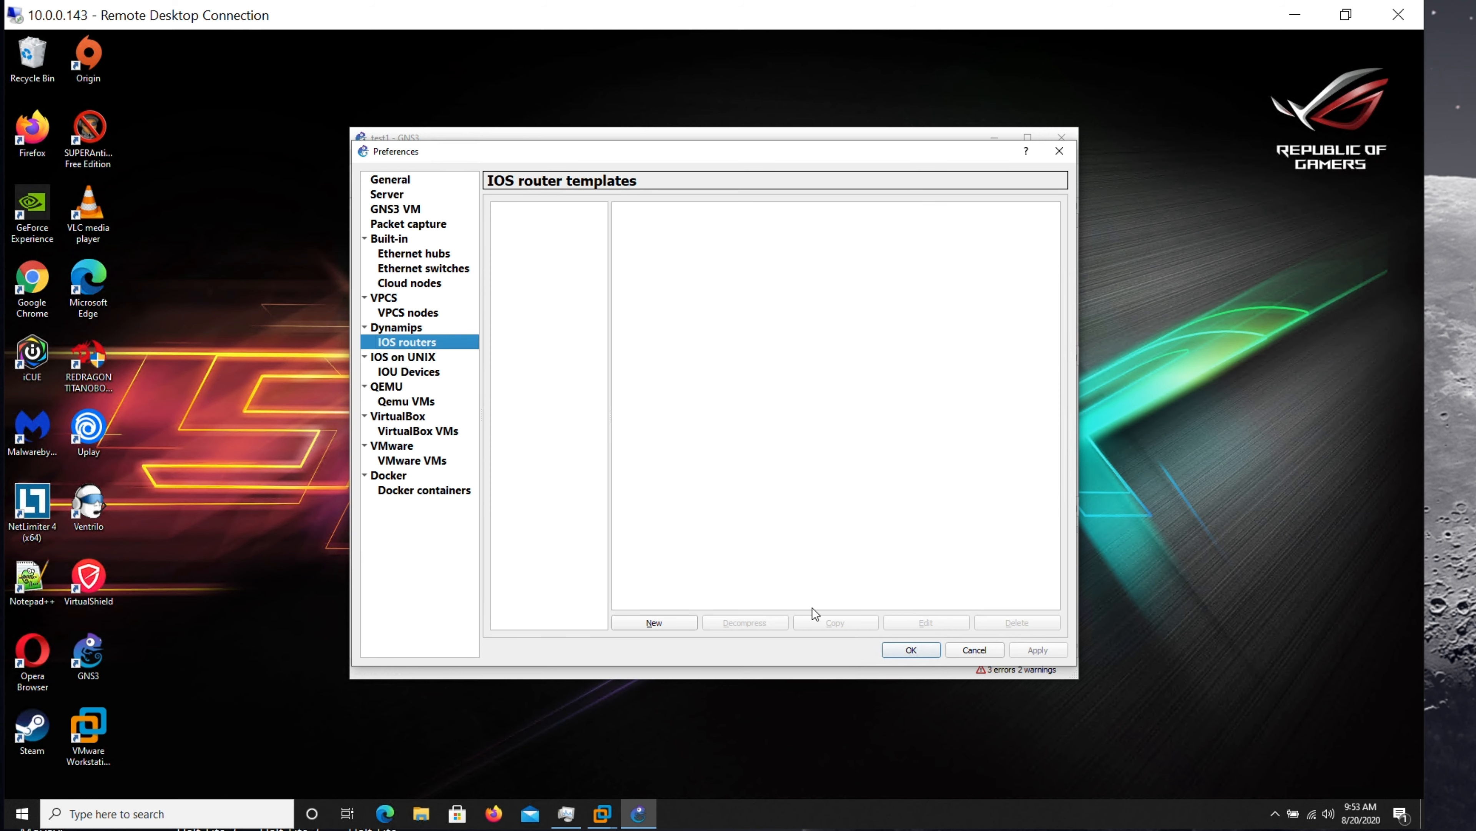
click(654, 622)
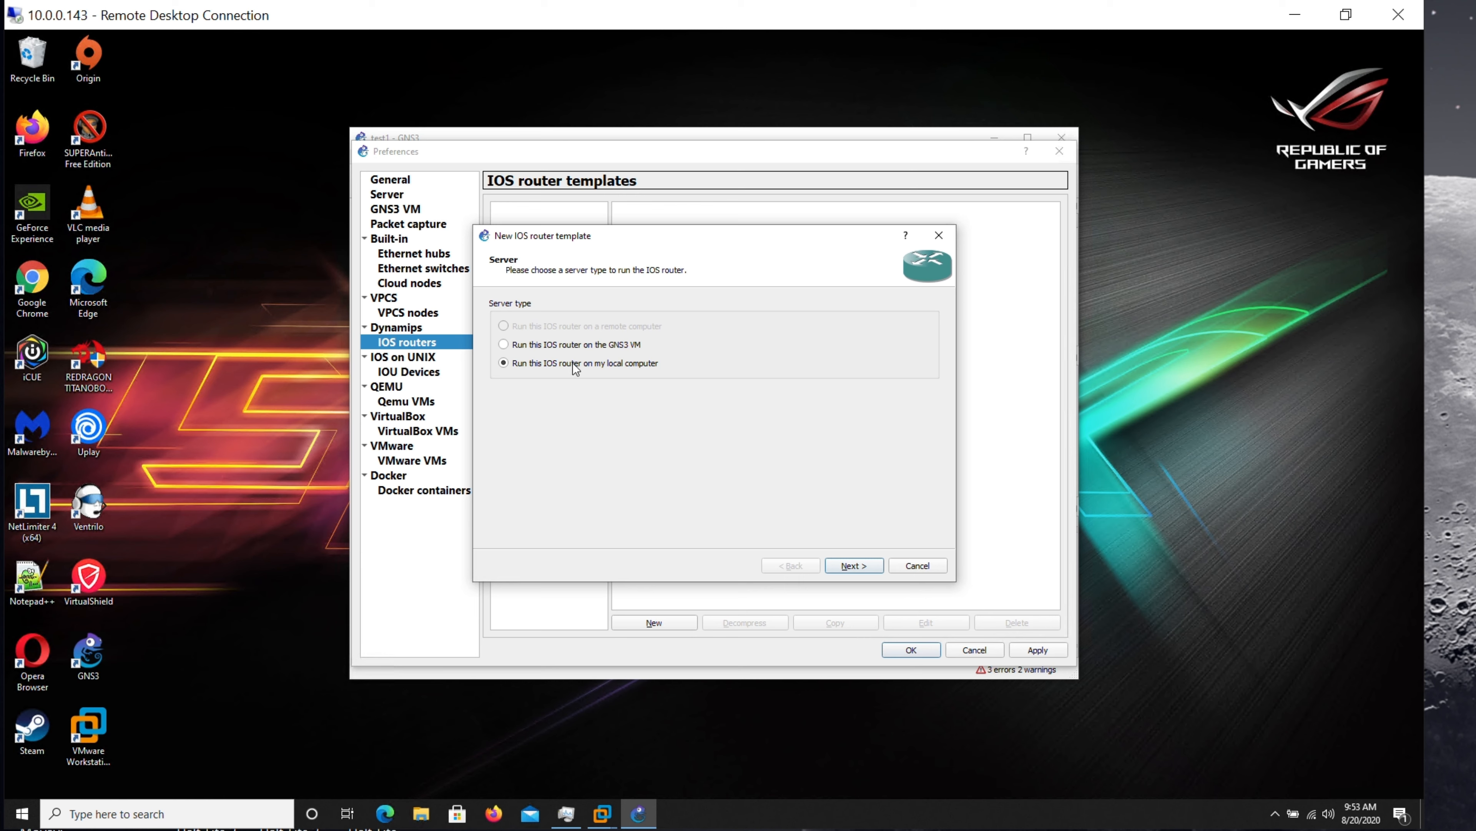
click(855, 571)
click(792, 567)
click(623, 345)
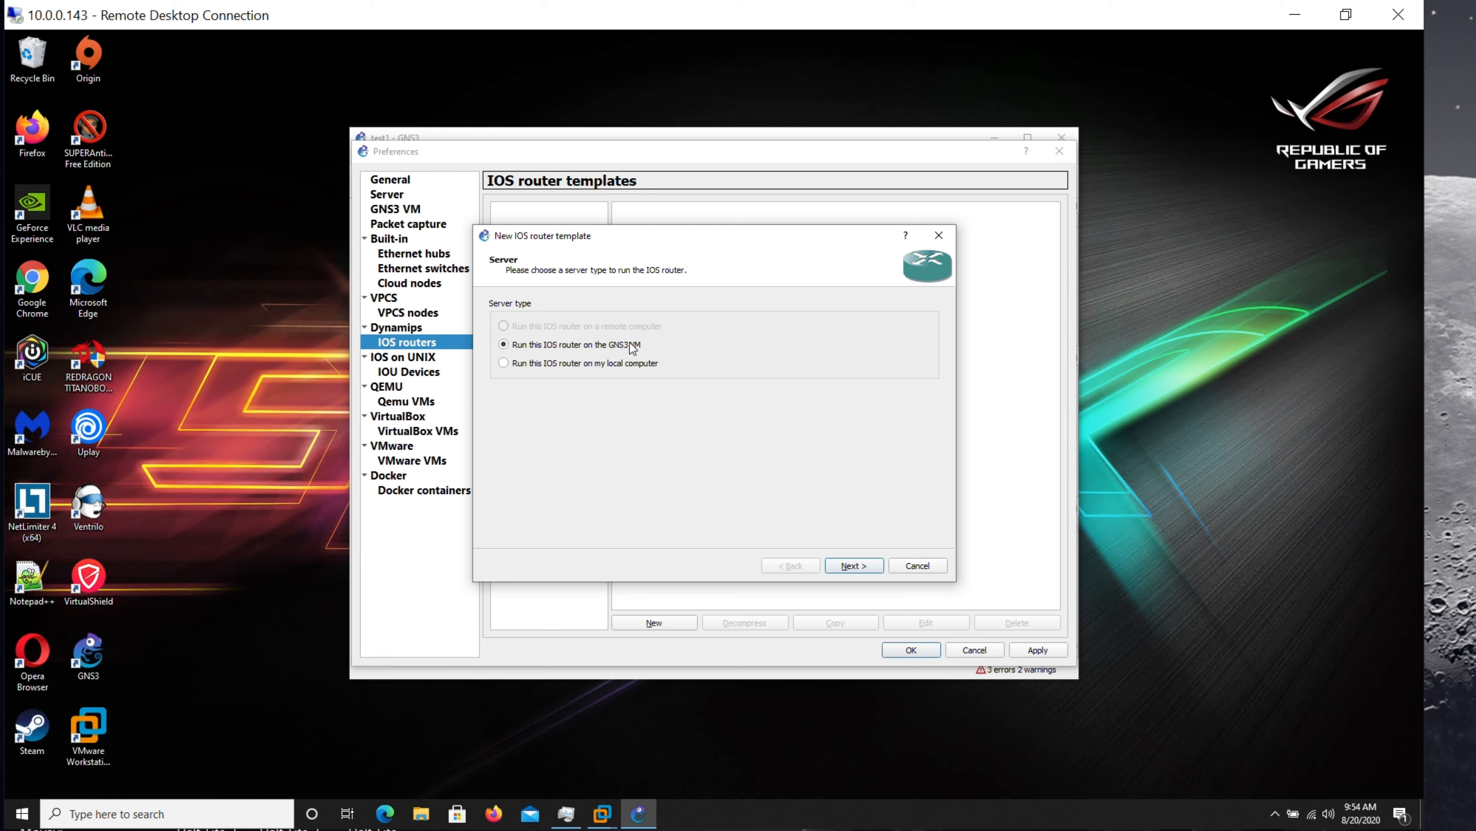
click(853, 569)
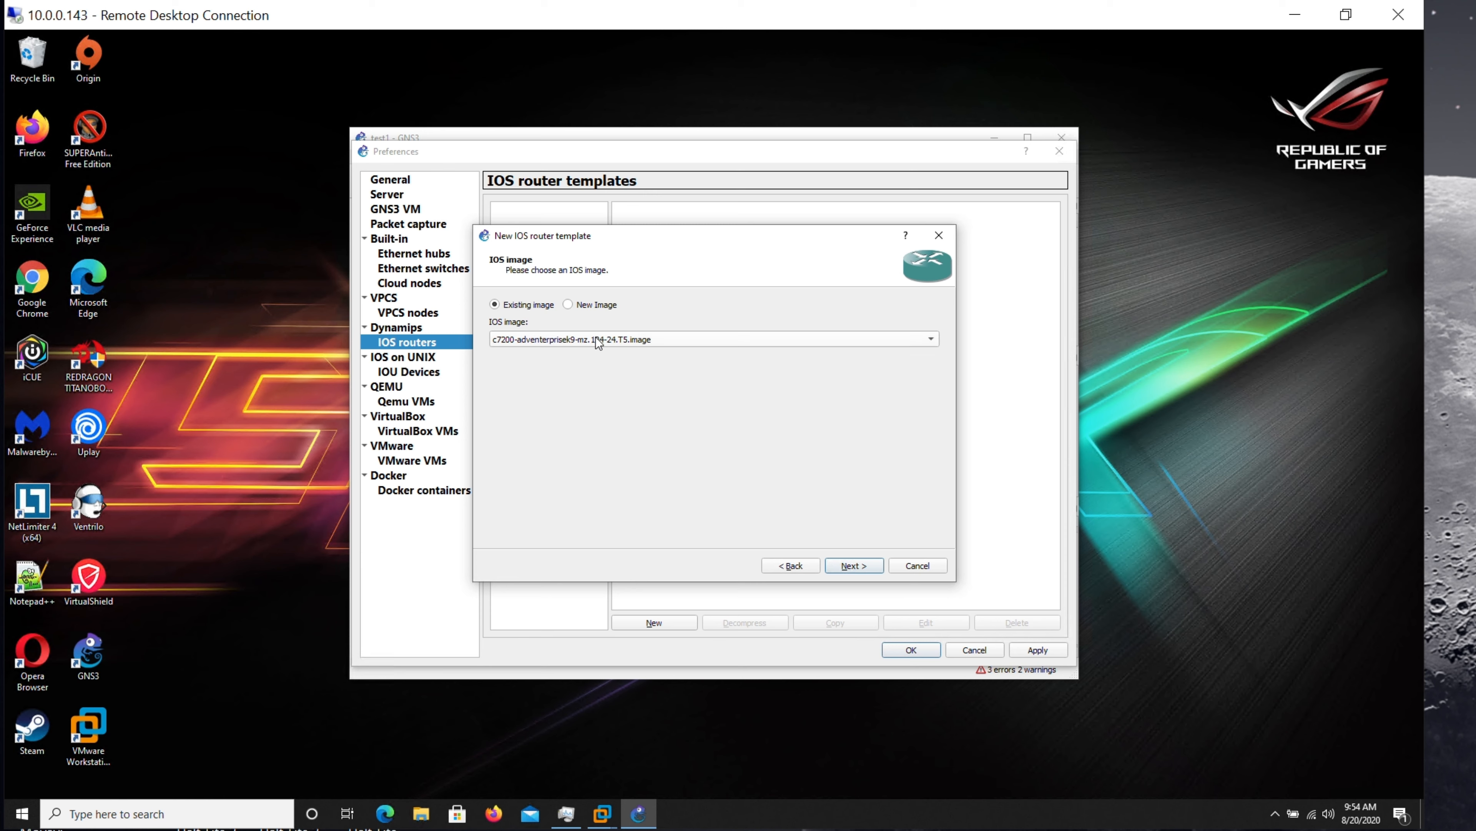
Step: Load c7200p-adventerprisek9-mz.152-4.M11 as a new IOS image, decompress it and accept the PowerPC image notice
click(568, 305)
click(915, 341)
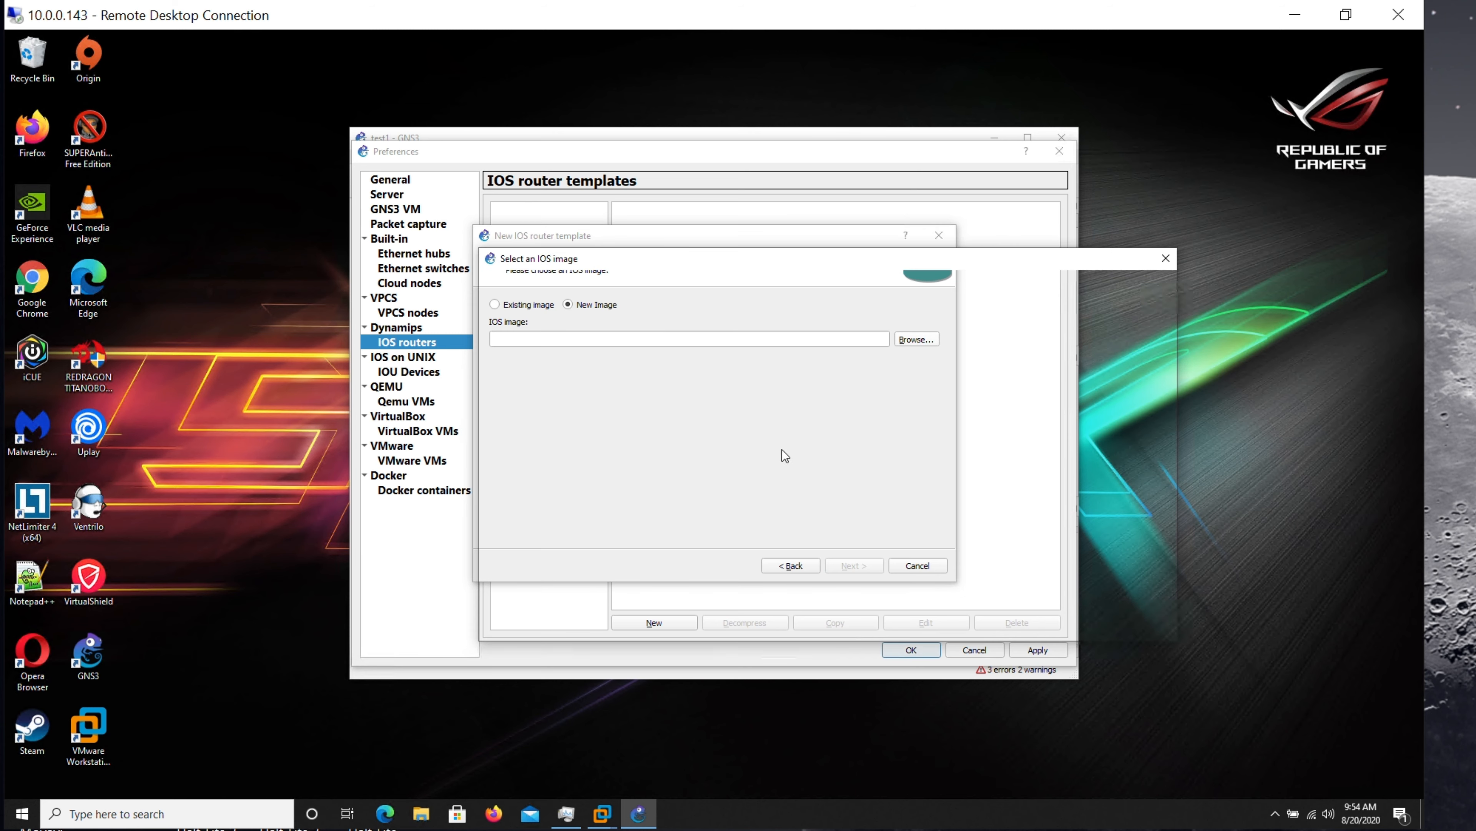
click(541, 377)
double_click(827, 372)
click(811, 364)
click(1075, 625)
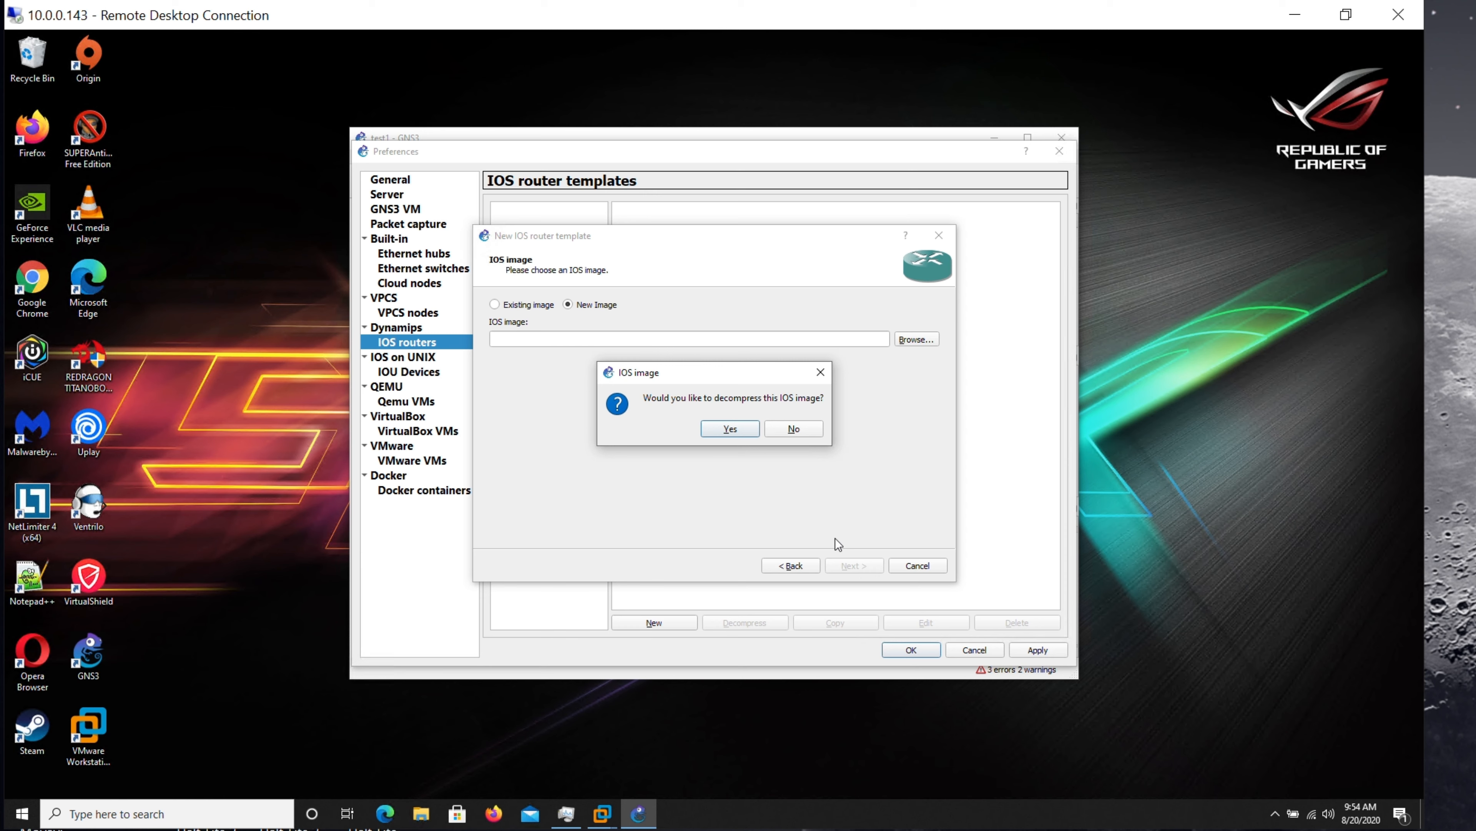
click(730, 429)
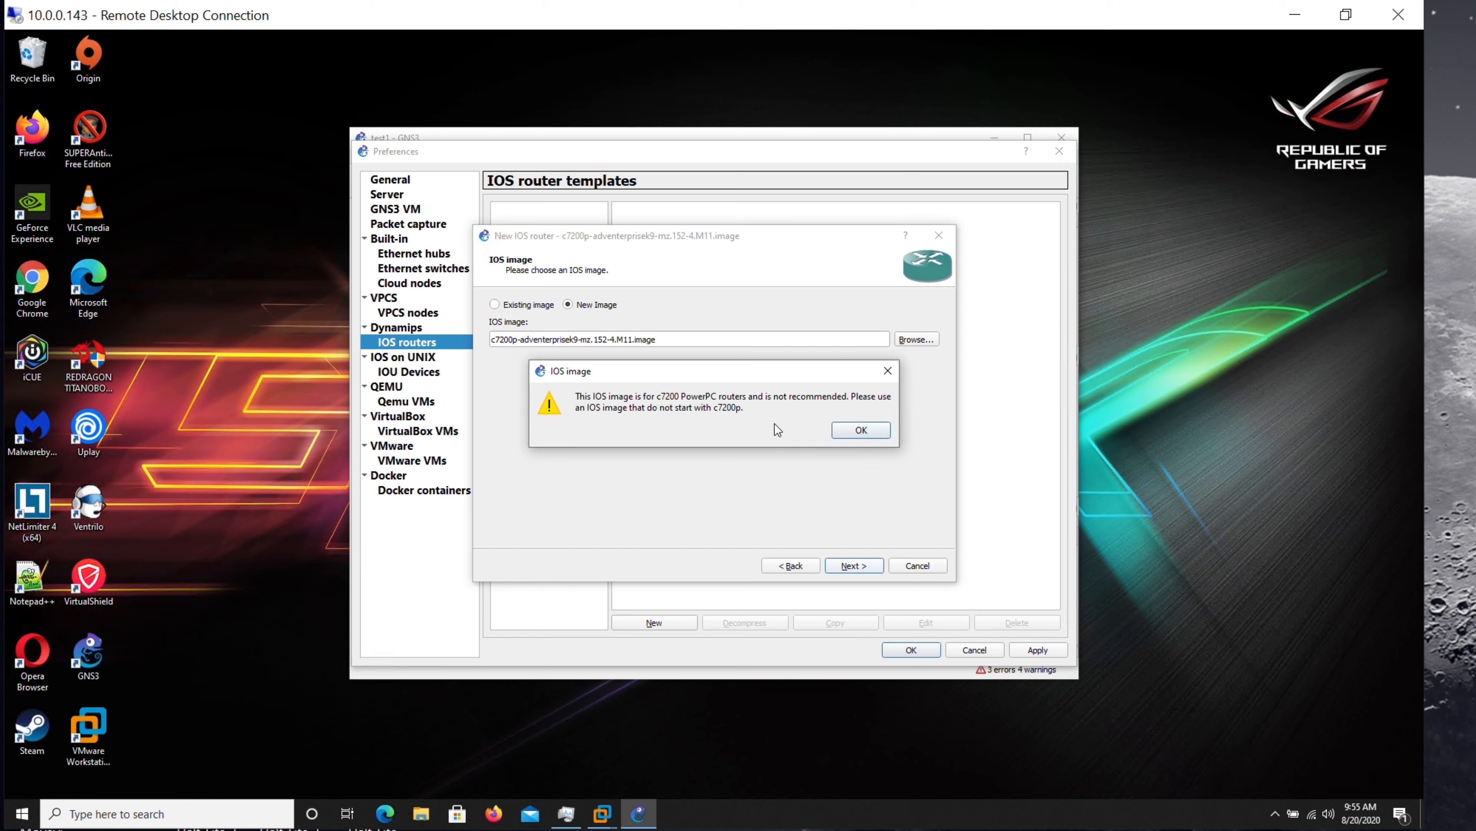
click(859, 428)
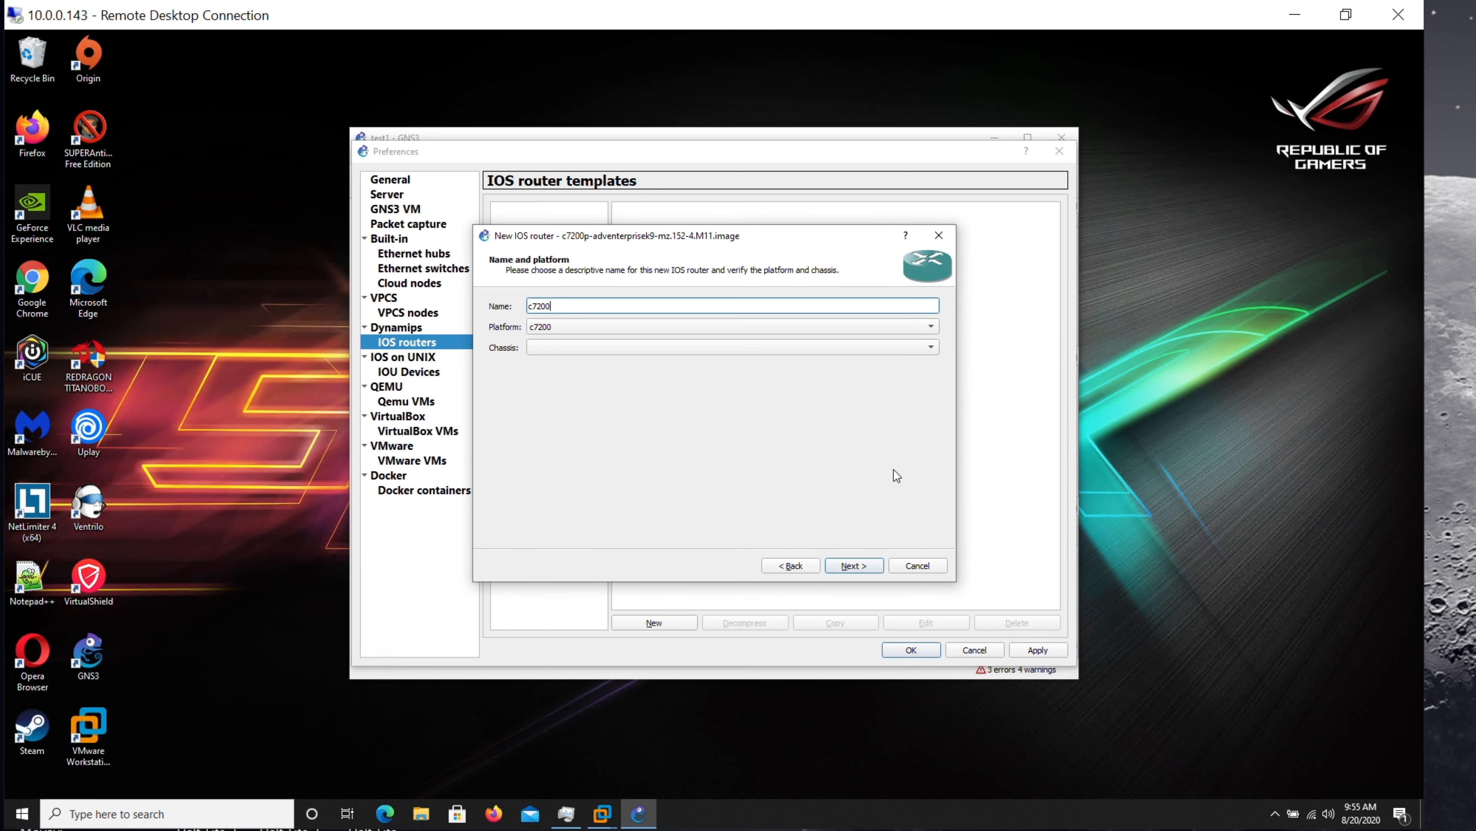
Step: Keep the c7200 name and default RAM, and assign network adapters PA-A1, PA-GE and PA-8T to slots 1, 2 and 3
click(869, 571)
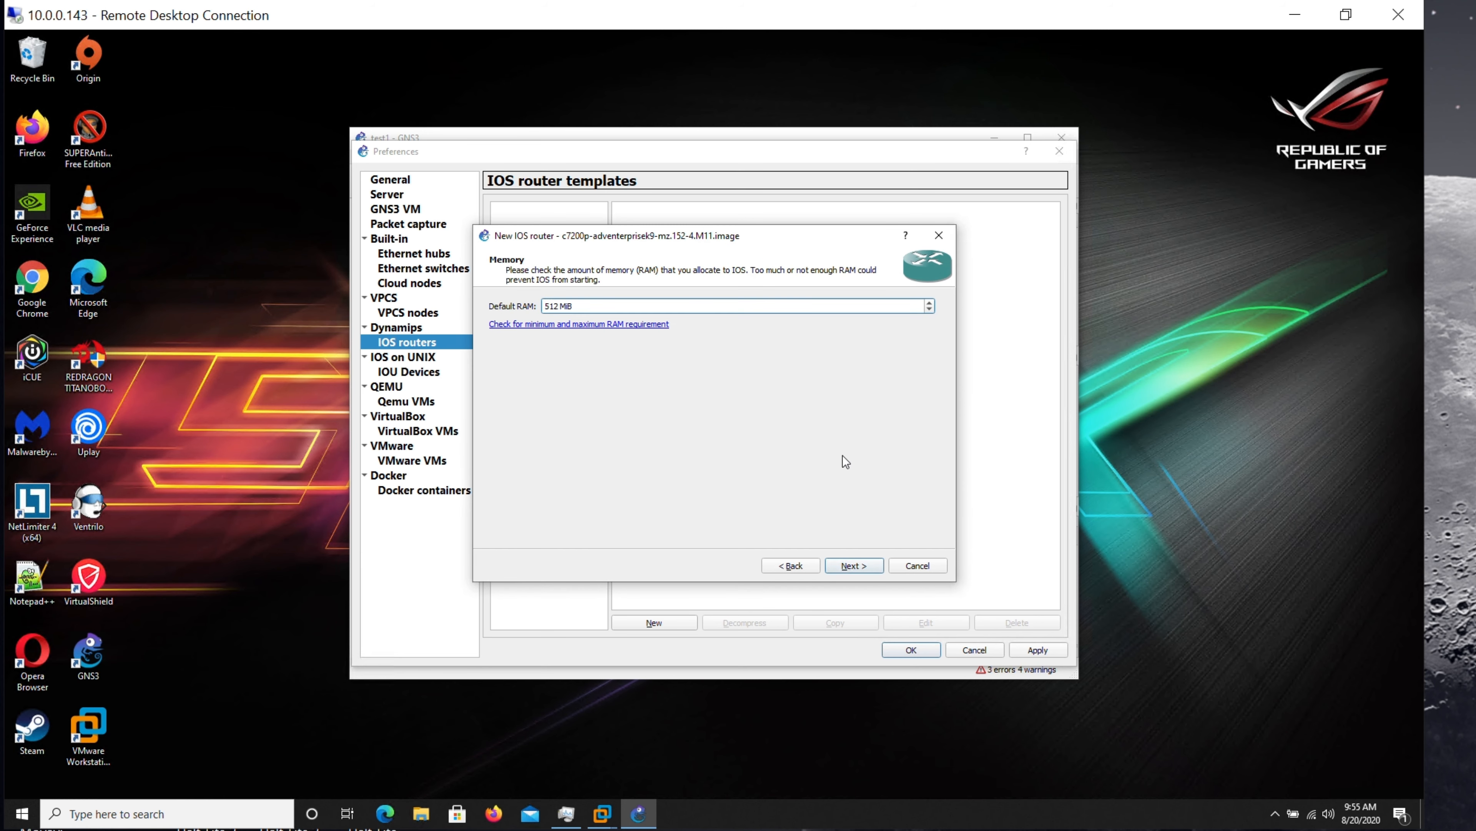
click(861, 567)
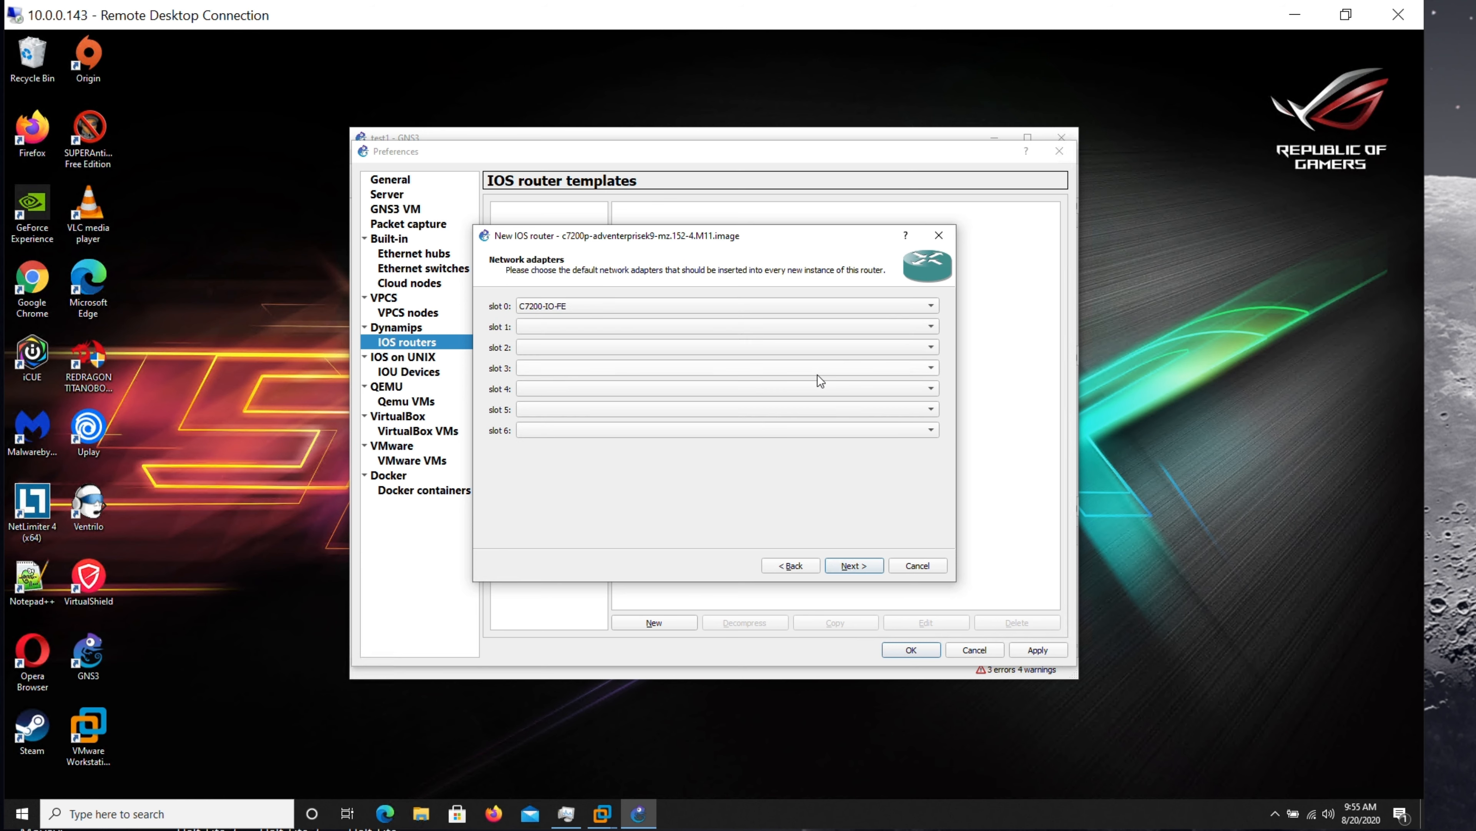
click(932, 329)
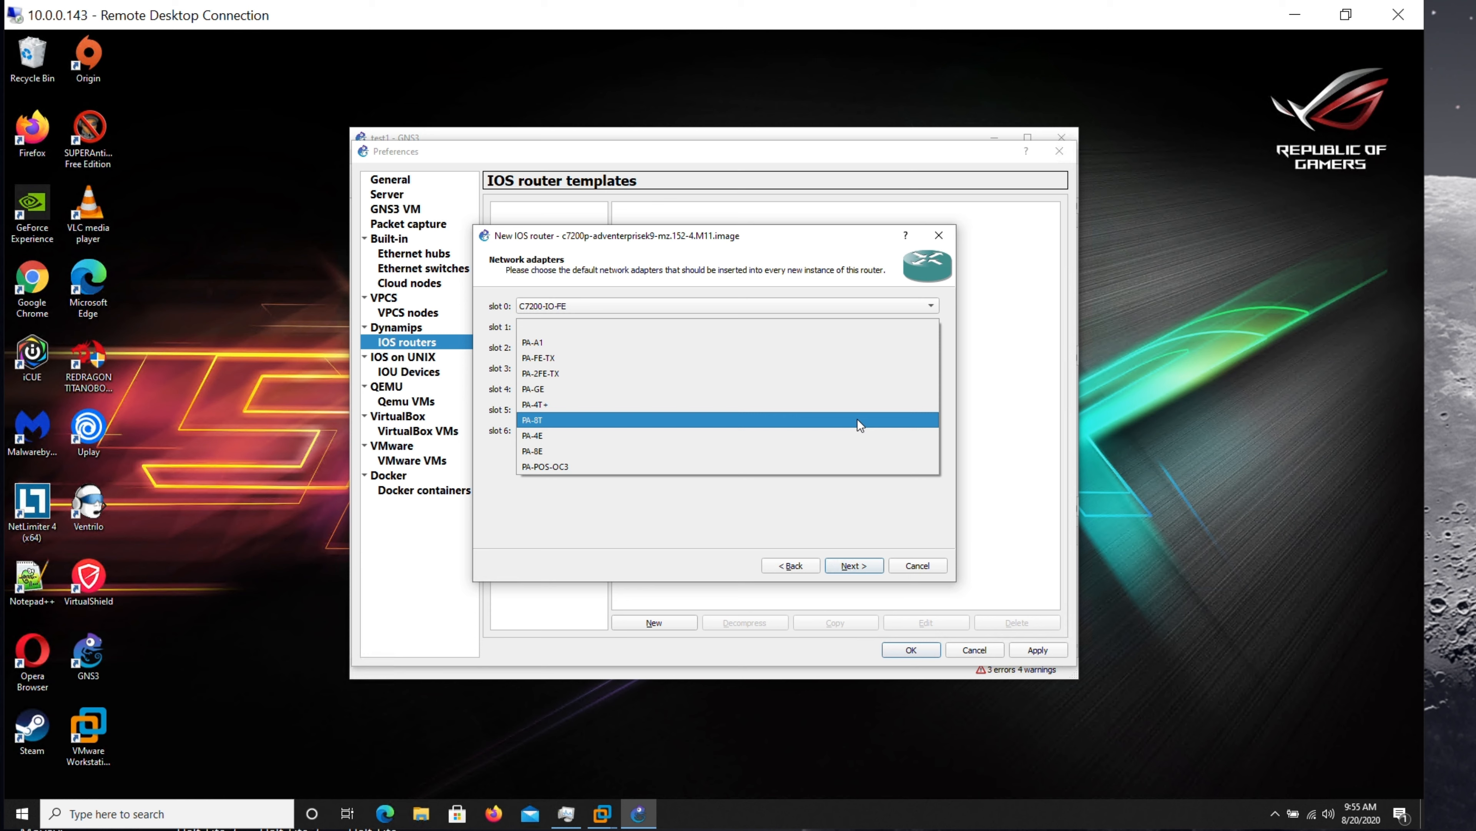
click(593, 342)
click(593, 347)
click(847, 408)
click(706, 368)
click(657, 470)
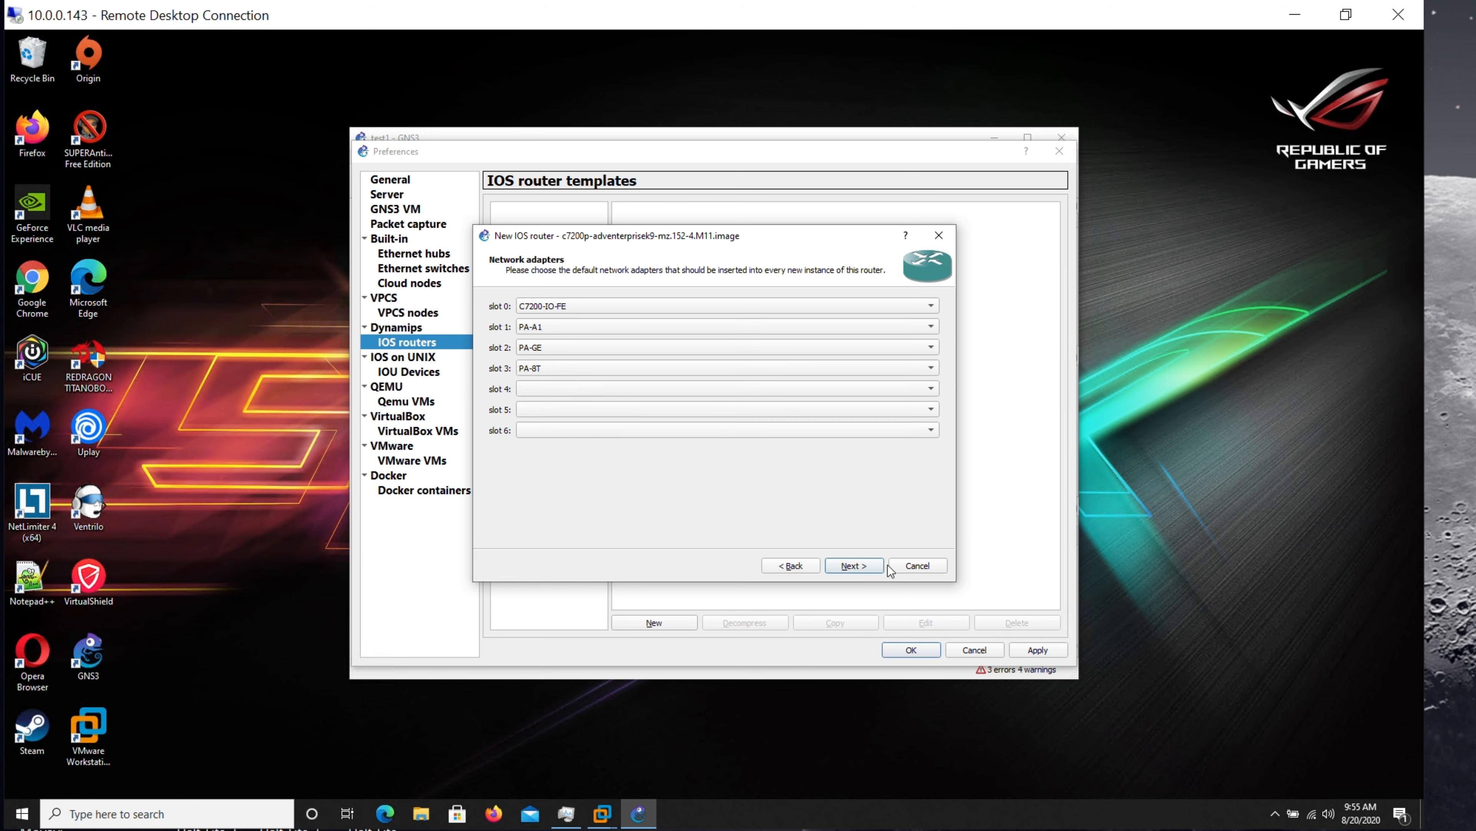
click(854, 565)
Step: Look up the proposed idle-PC value in the GNS3 Cisco IOS documentation, enter 0x606df838 and save the router template
click(920, 304)
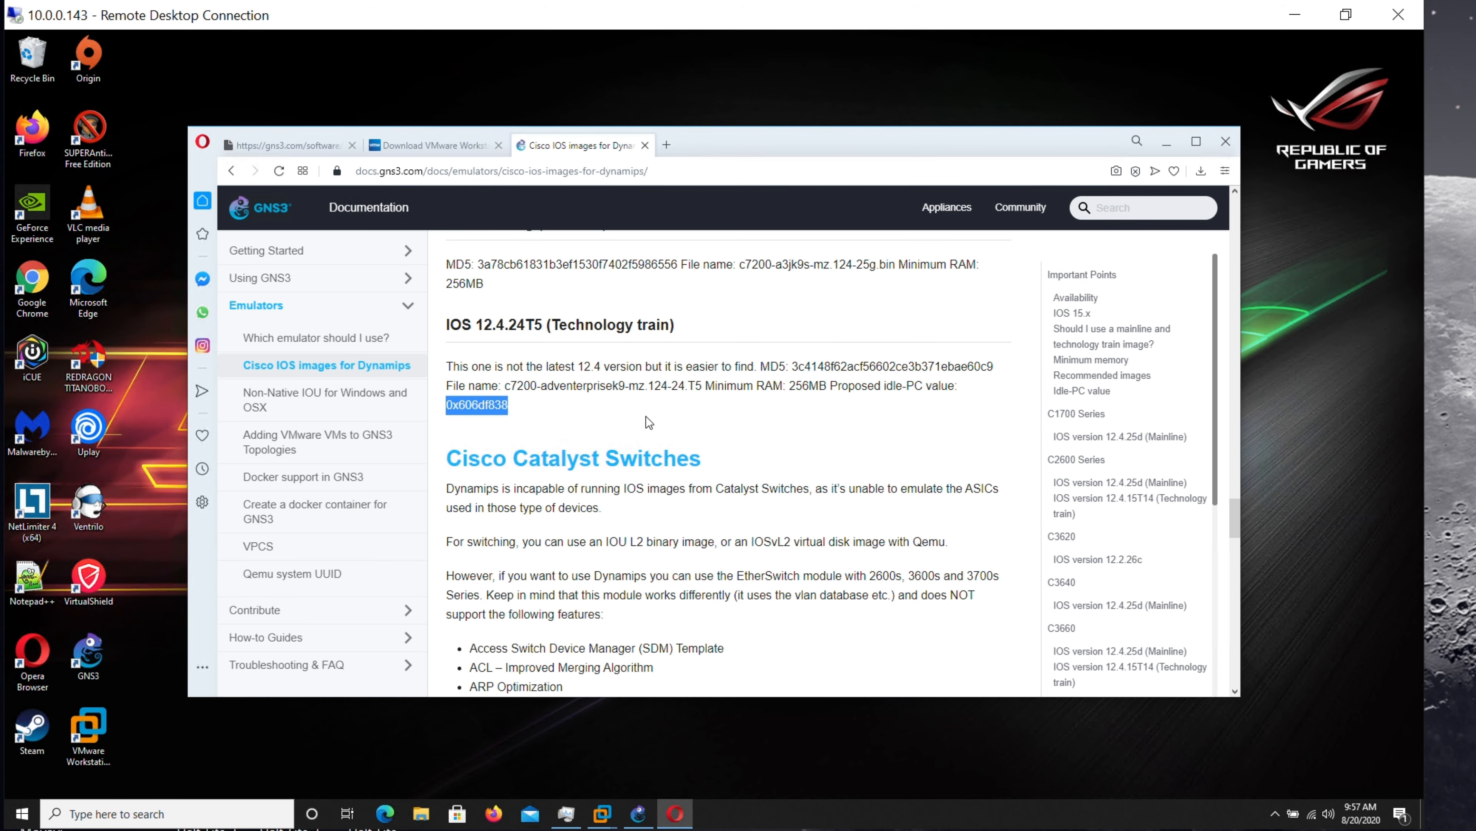
click(590, 381)
scroll(590, 381, up, 3)
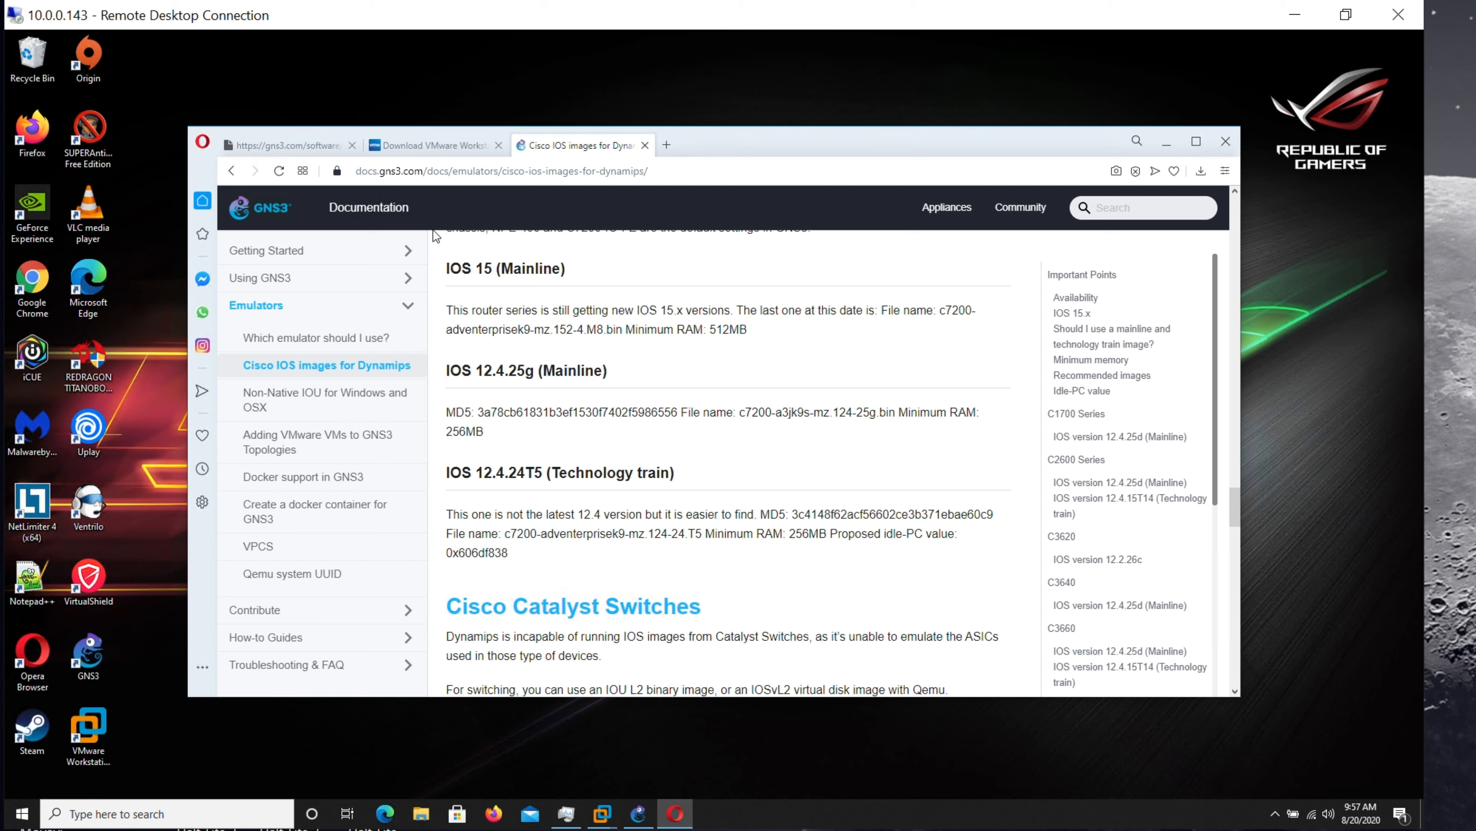
scroll(707, 492, down, 2)
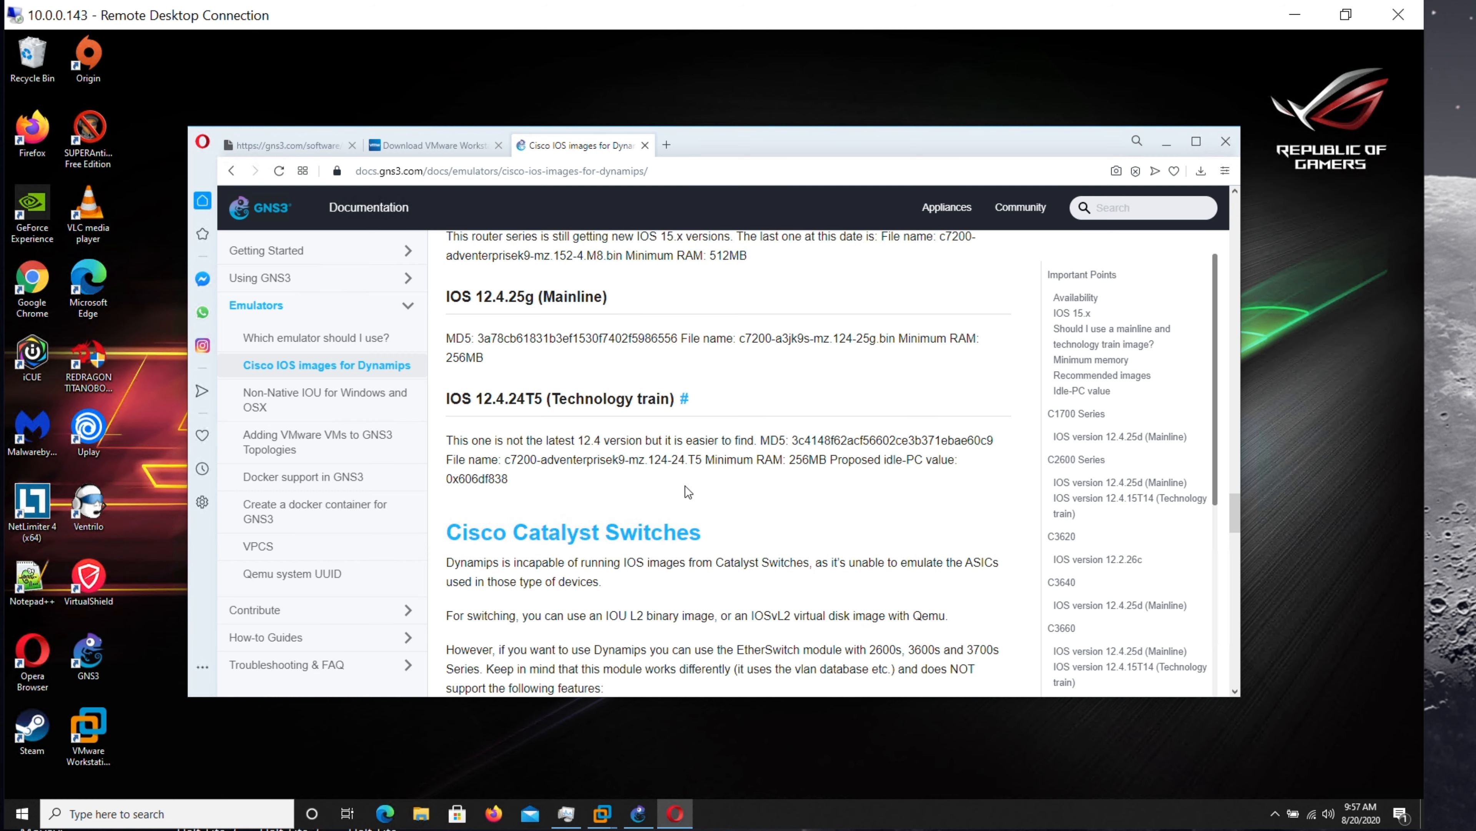
click(1167, 143)
click(794, 302)
text(0x606df838)
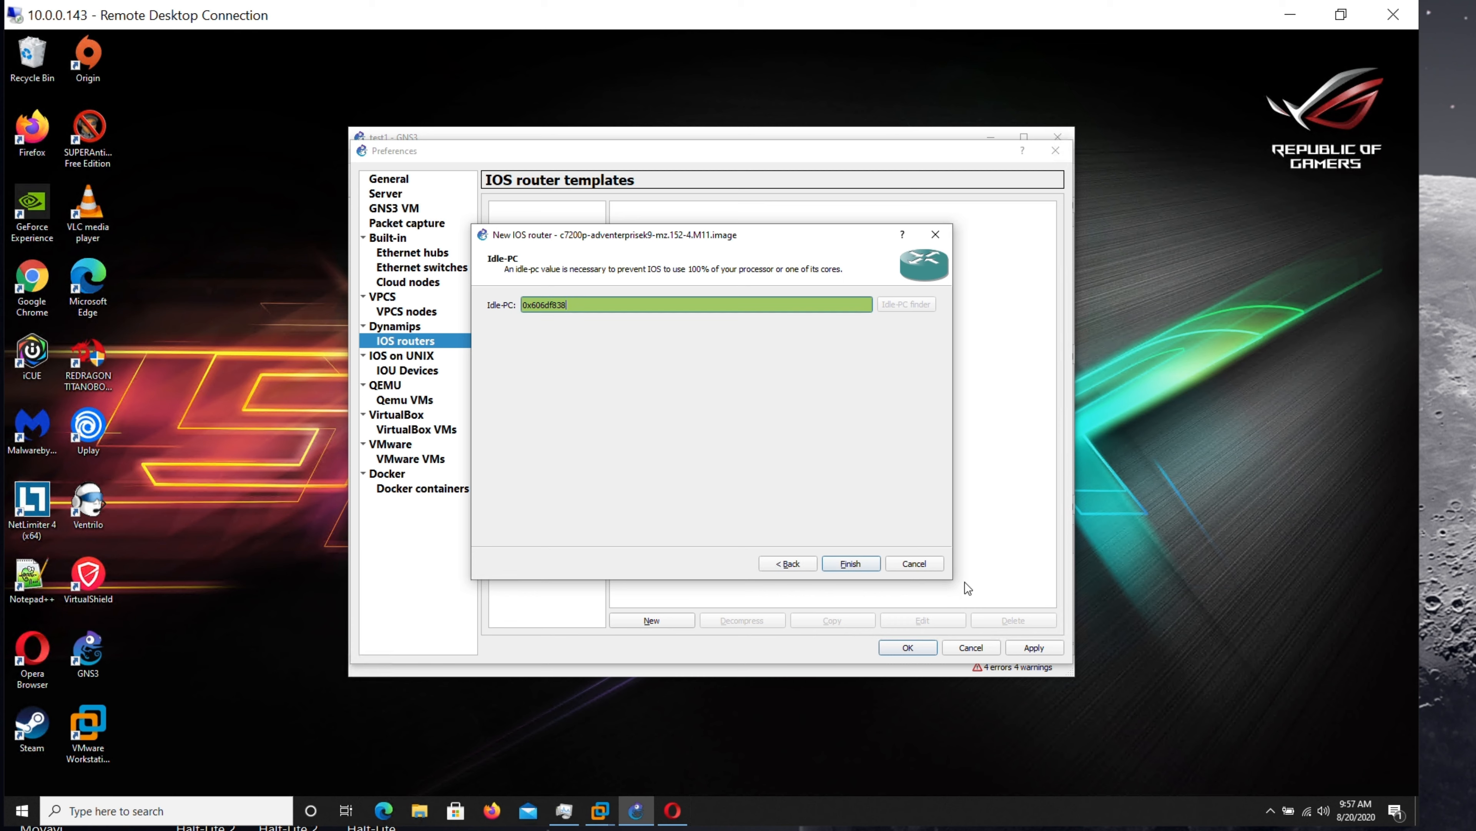
click(857, 568)
click(908, 647)
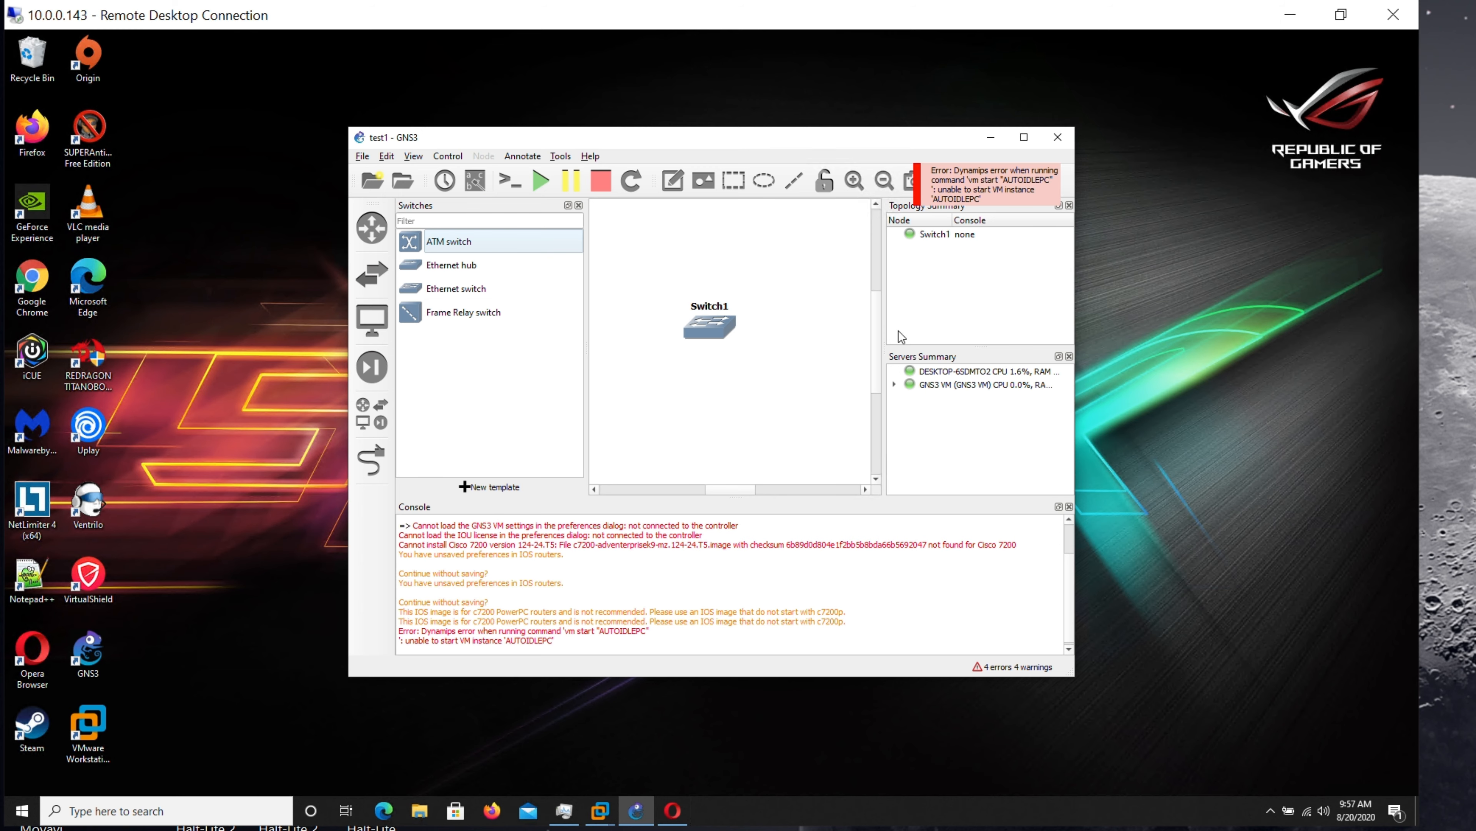
Step: Place a c7200 router below the switch, maximize the project window, start all nodes and open the router's console
click(373, 227)
drag(437, 241, 761, 419)
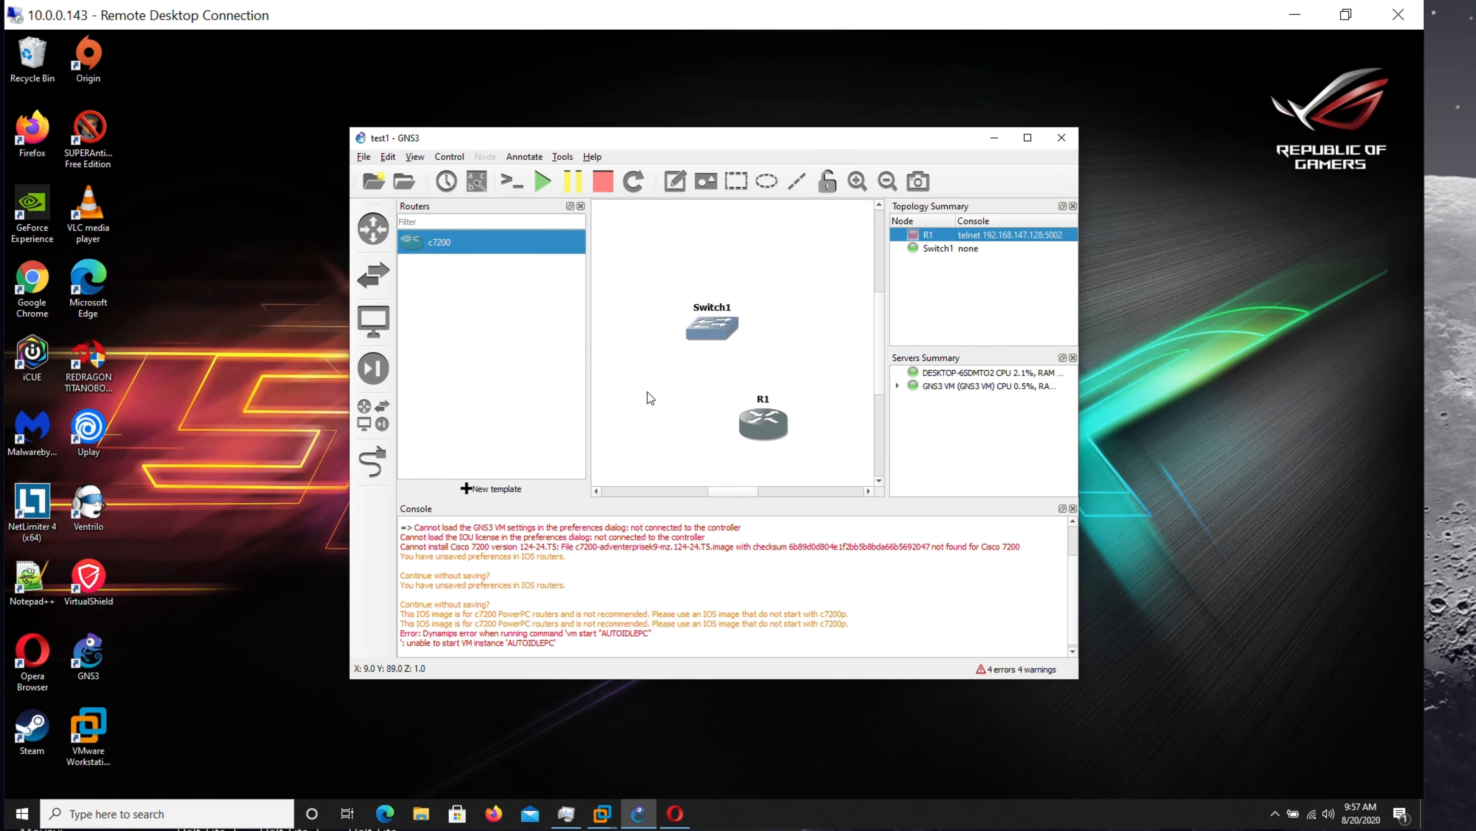
click(1027, 137)
click(198, 78)
click(167, 79)
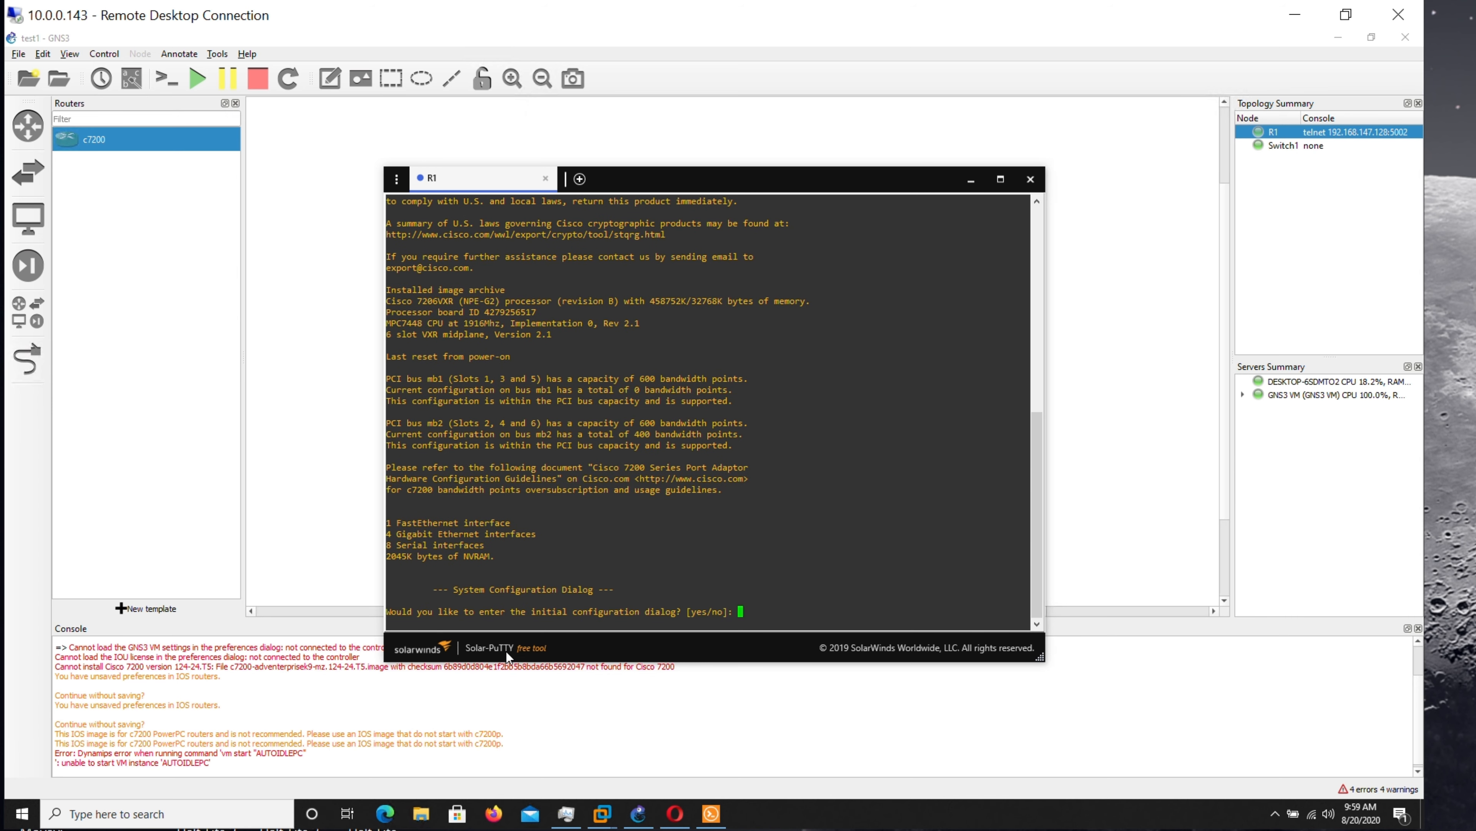
Step: Answer no to the initial configuration dialog in the R1 console and enter privileged mode with en
text(no)
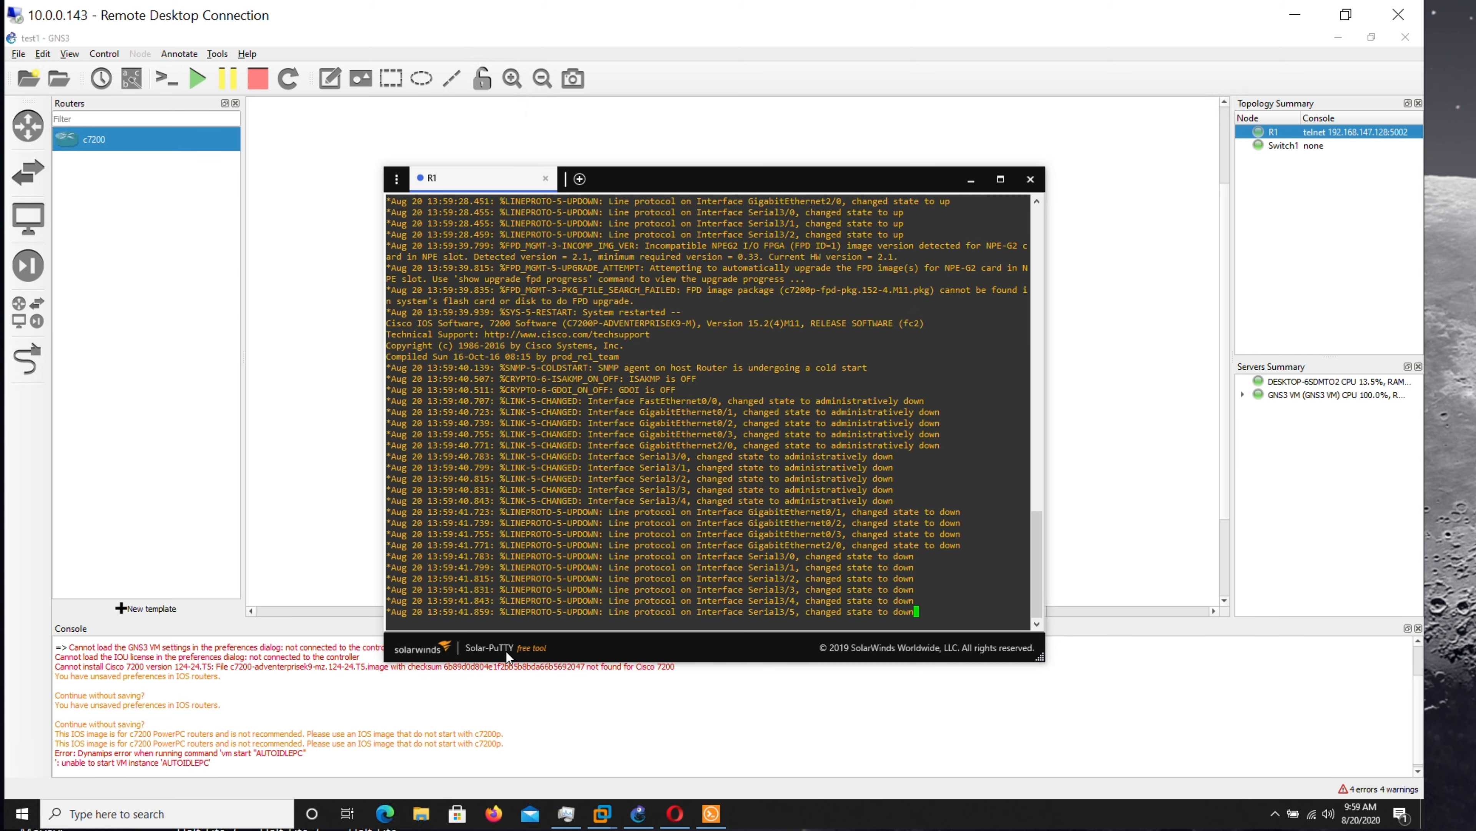
key(Return)
key(Return)
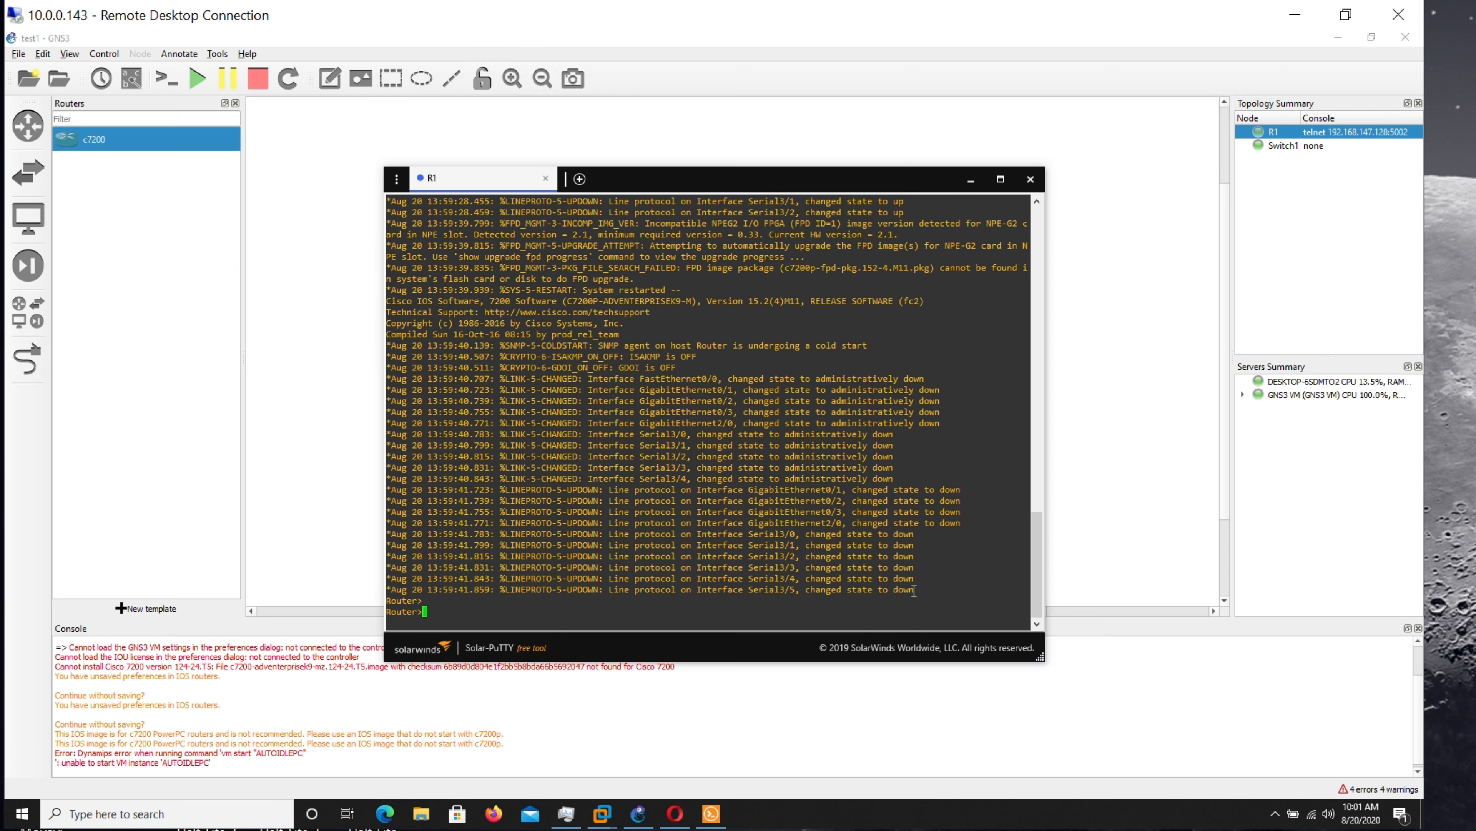
drag(919, 591, 505, 389)
click(723, 620)
text(en)
key(Return)
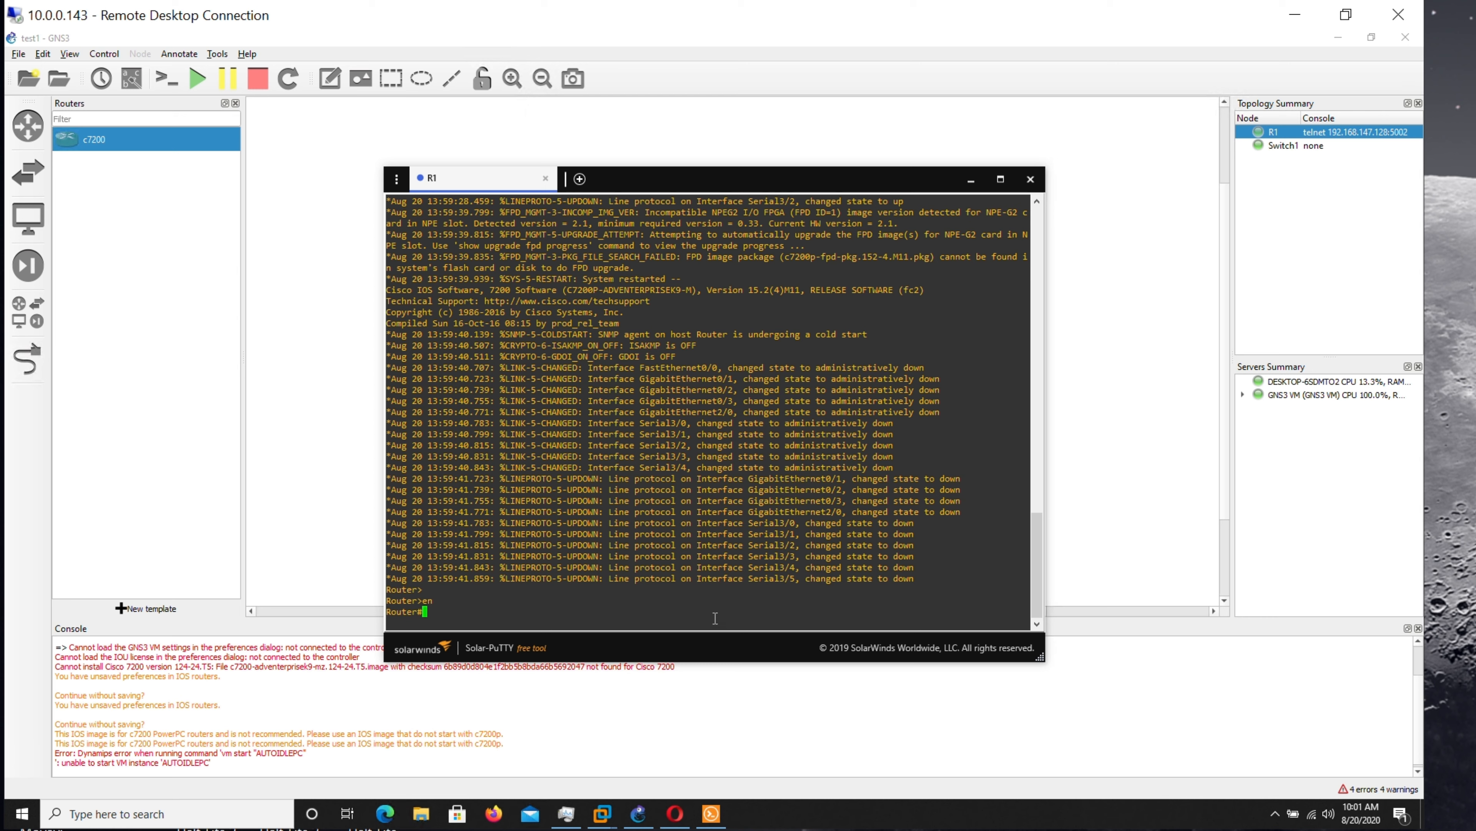
Step: Minimize the R1 console and start installing the Cisco IOSv router appliance from the GNS3 server, using the GNS3 VM and default Qemu binary
click(972, 181)
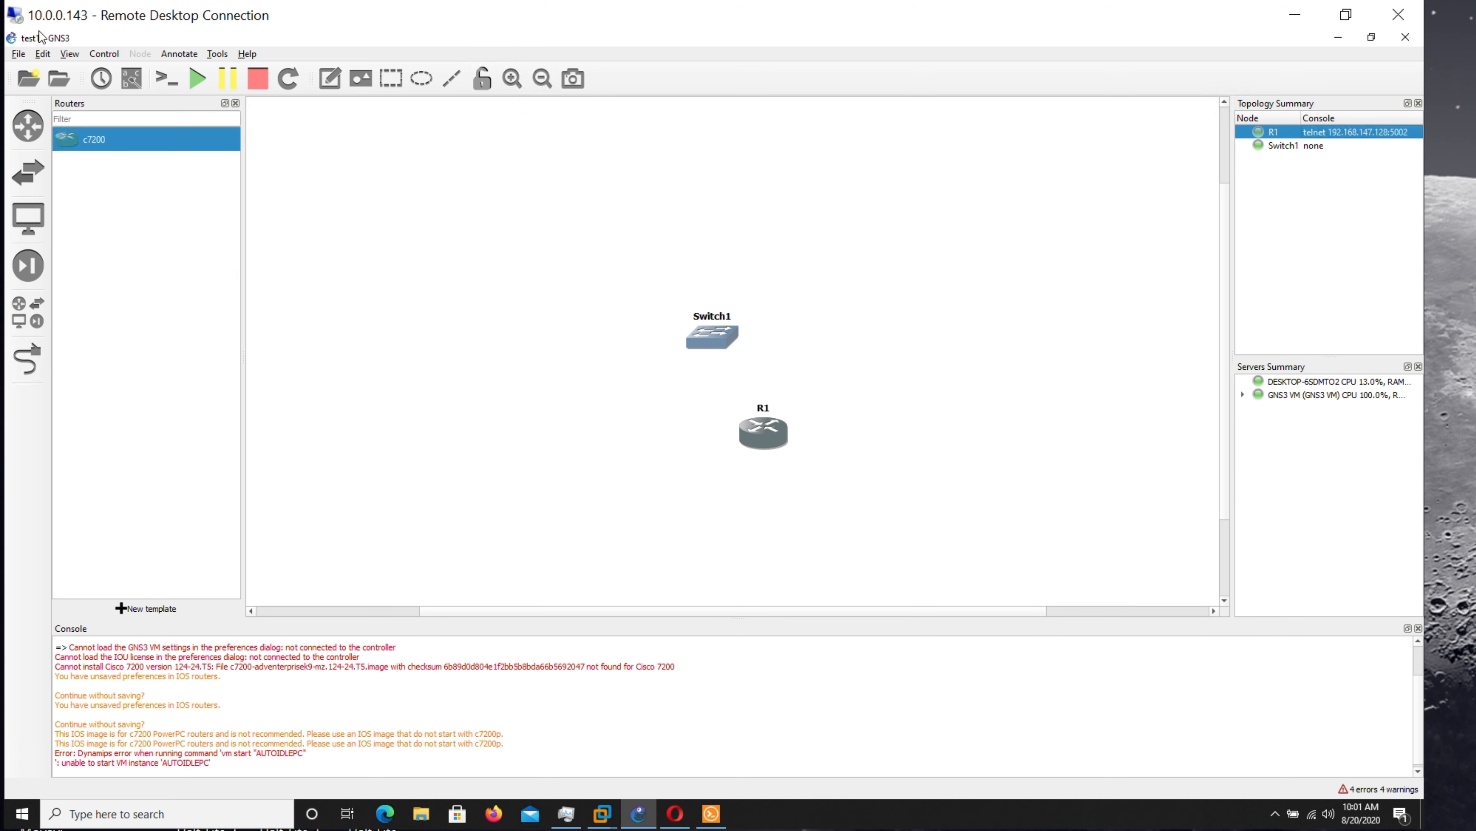
click(18, 54)
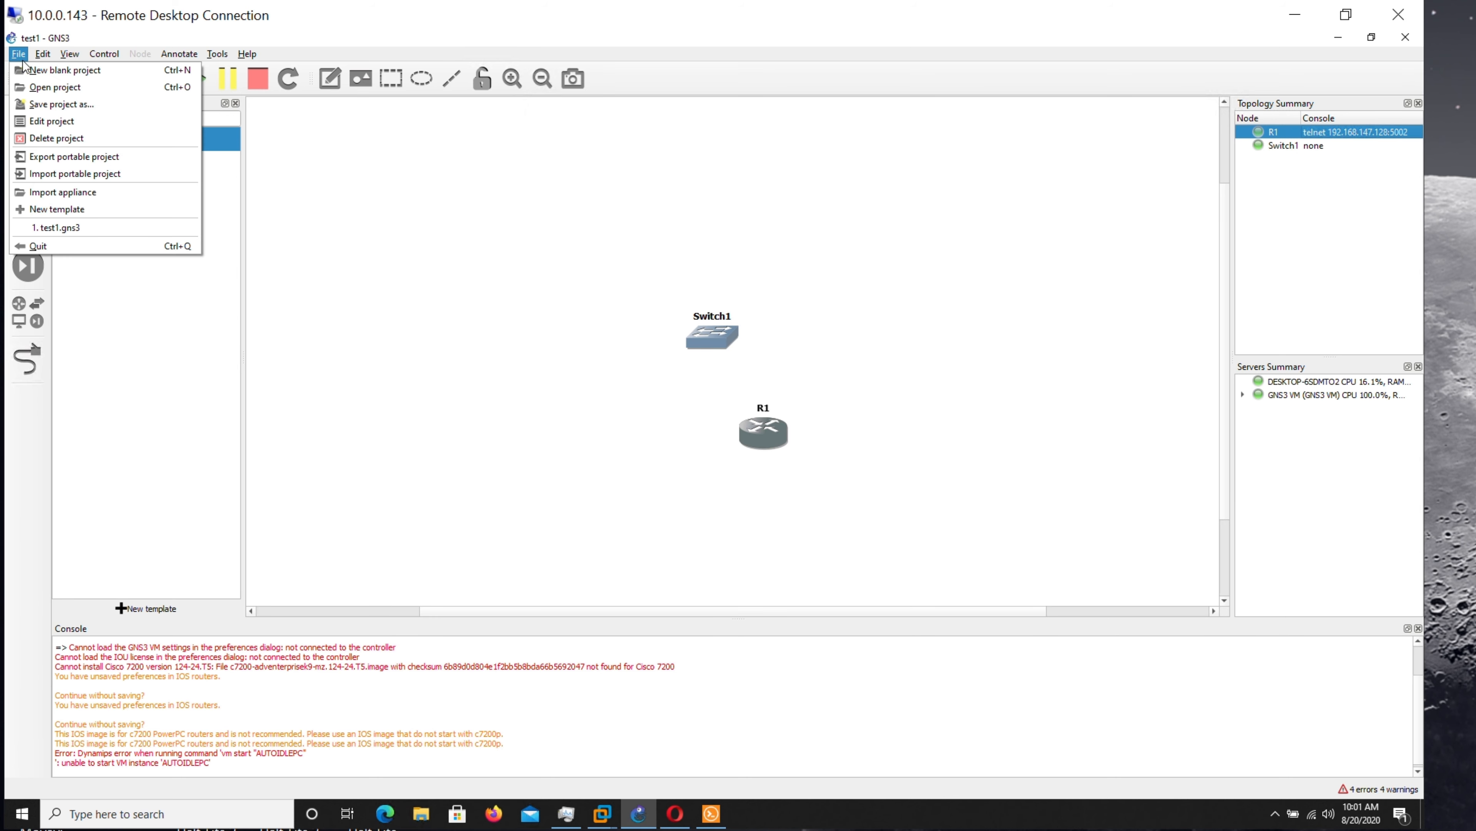
click(56, 209)
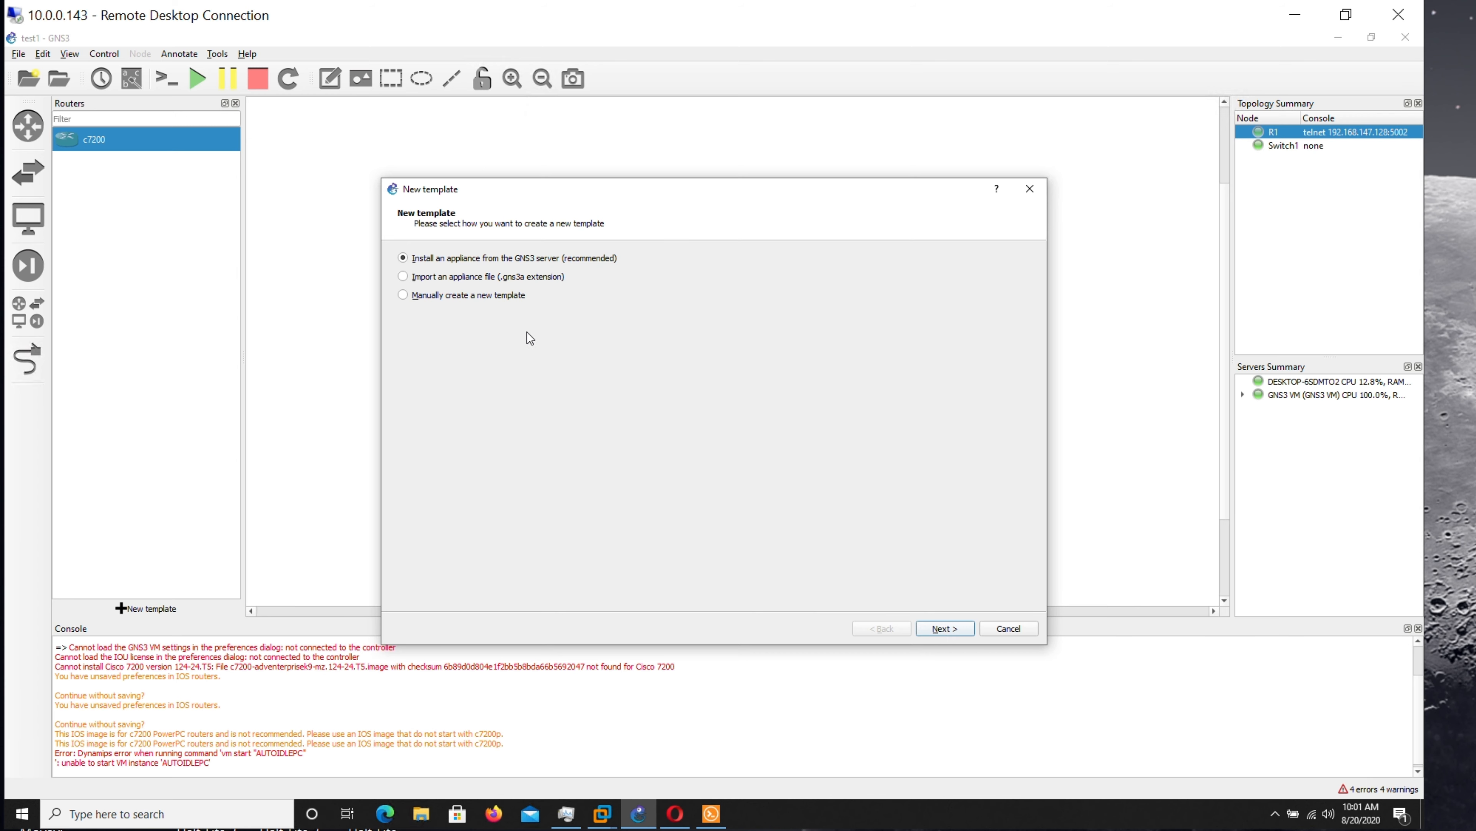
click(403, 315)
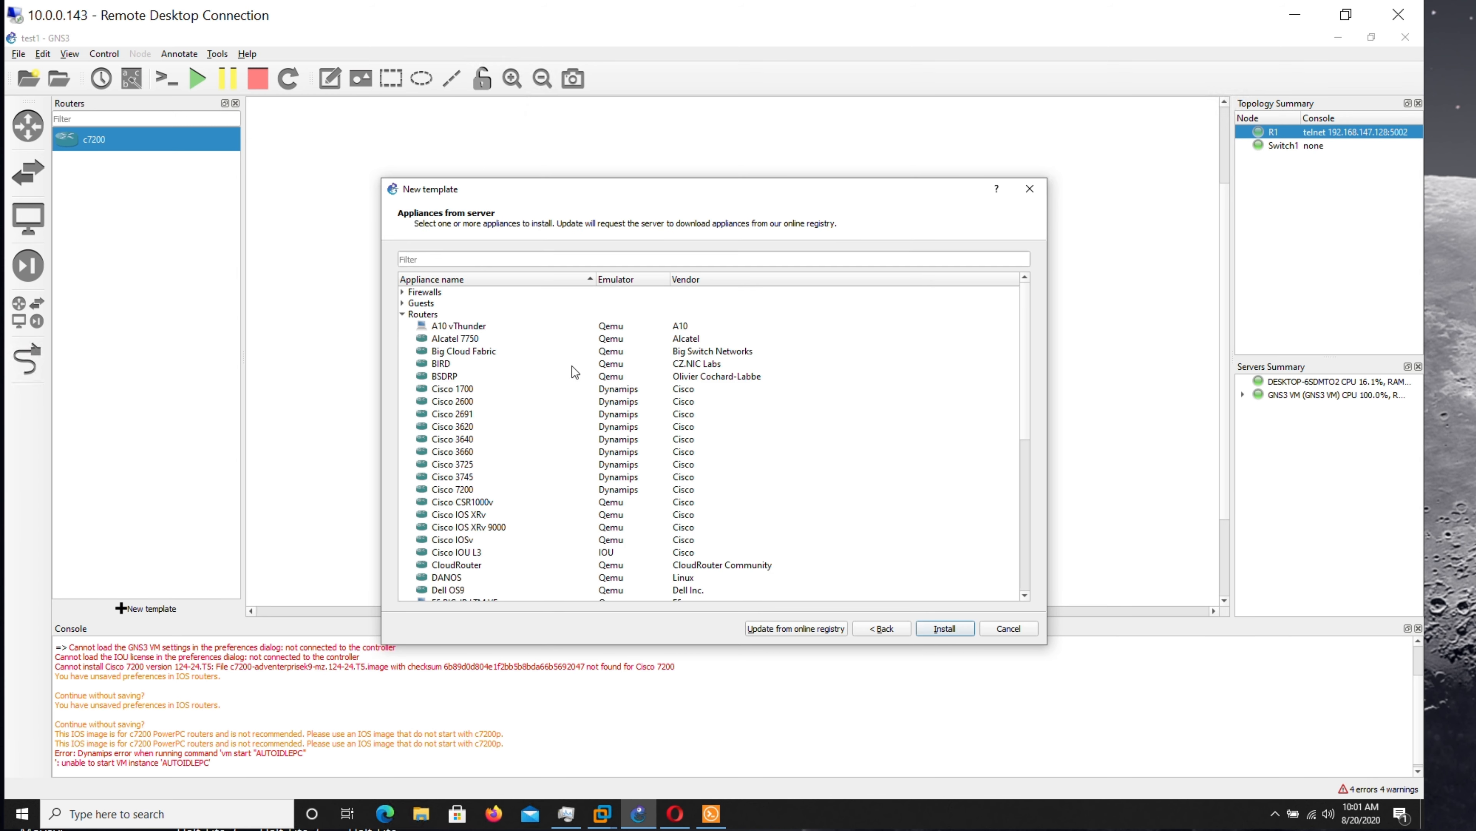
scroll(571, 408, down, 1)
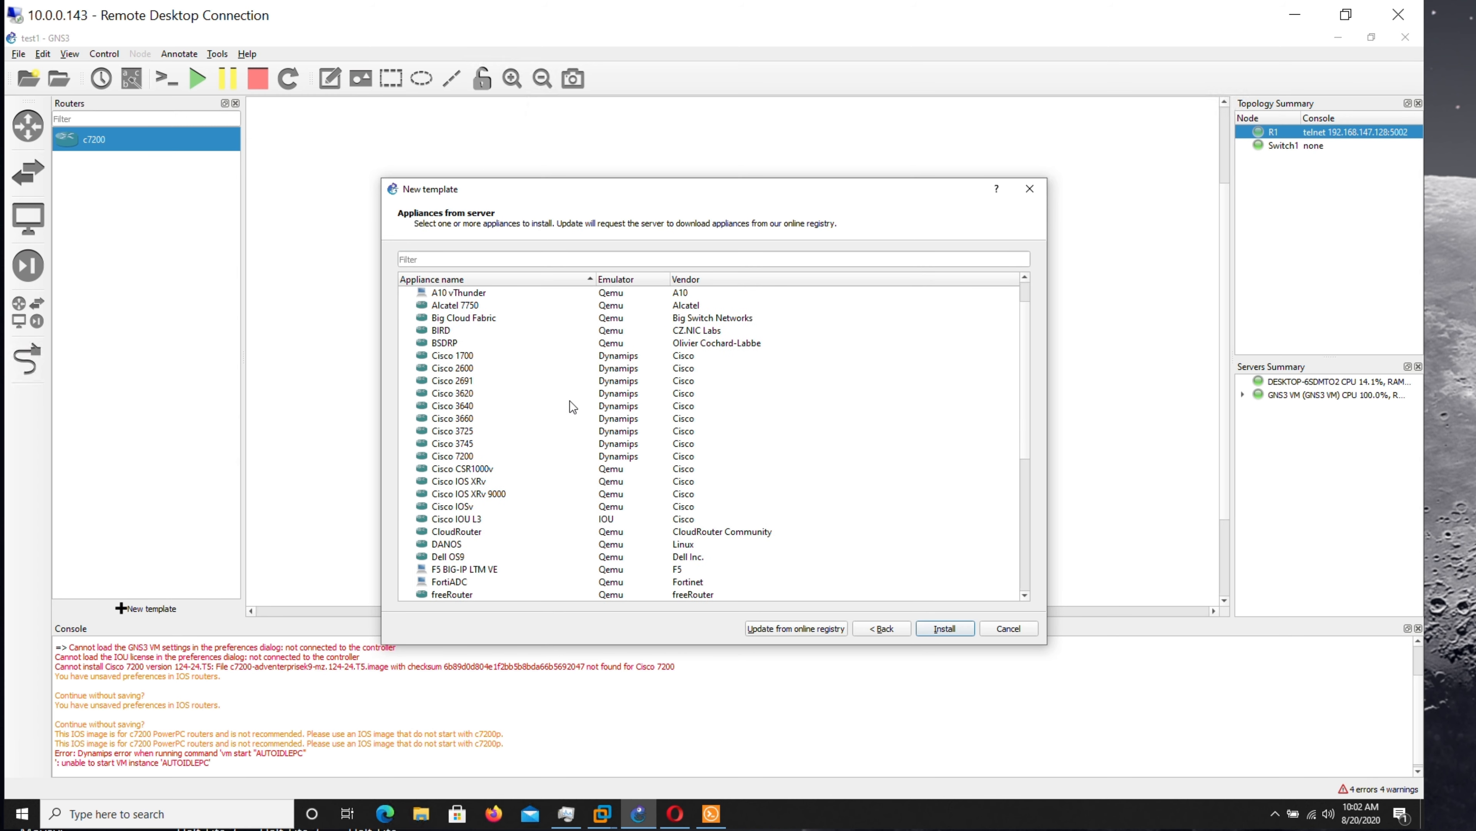
click(465, 509)
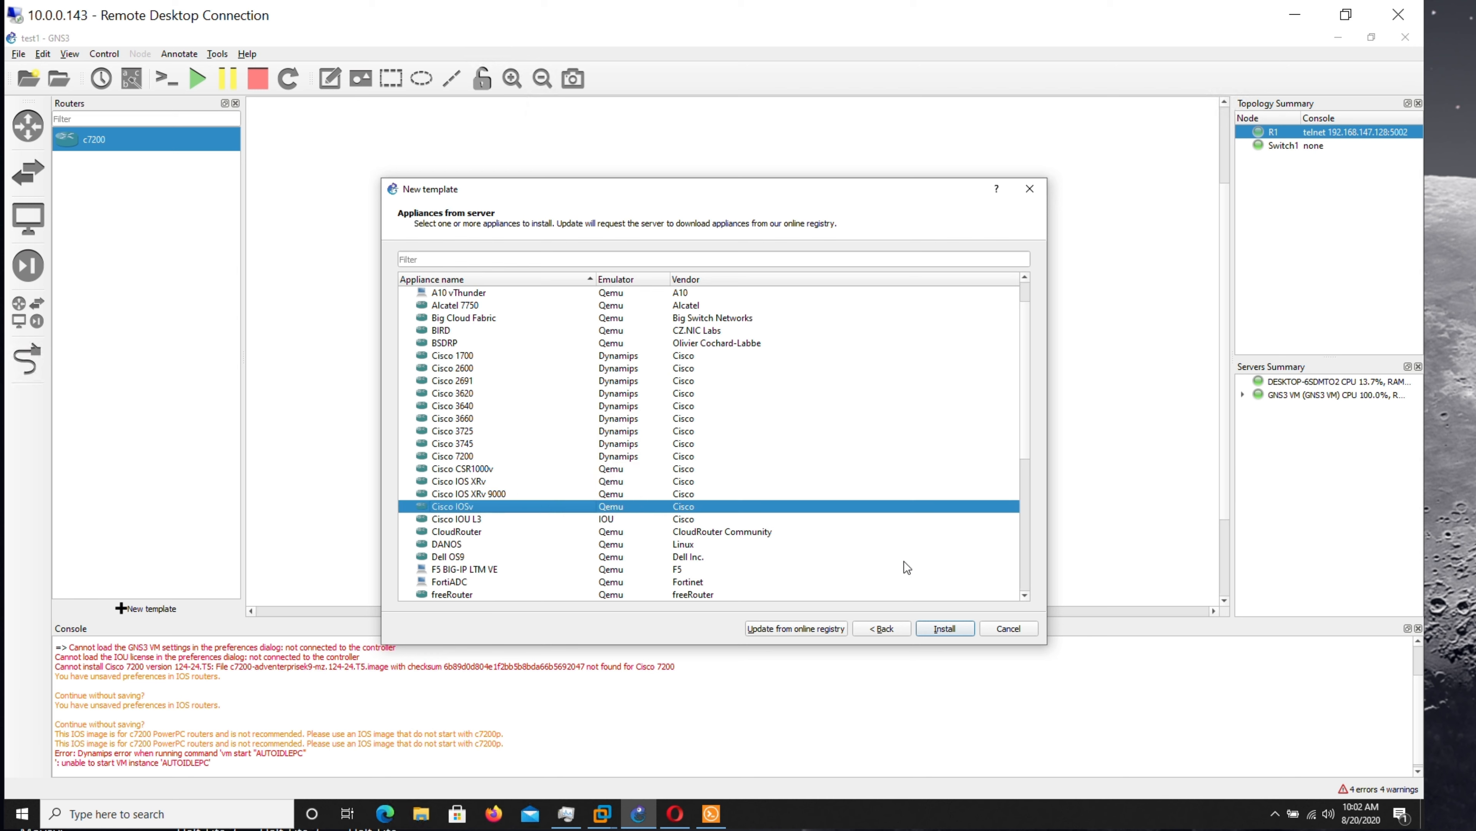
click(942, 629)
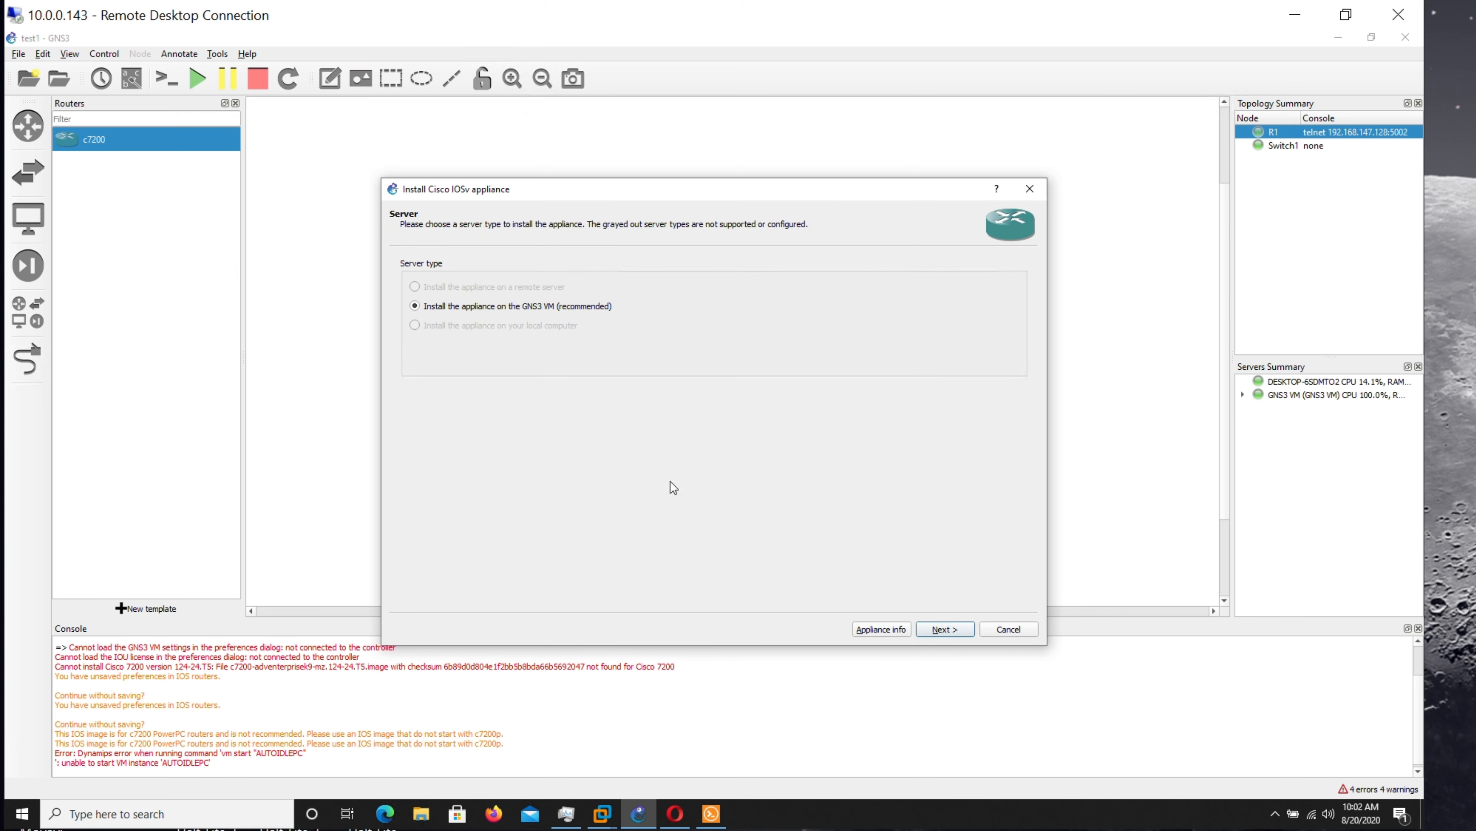
click(941, 629)
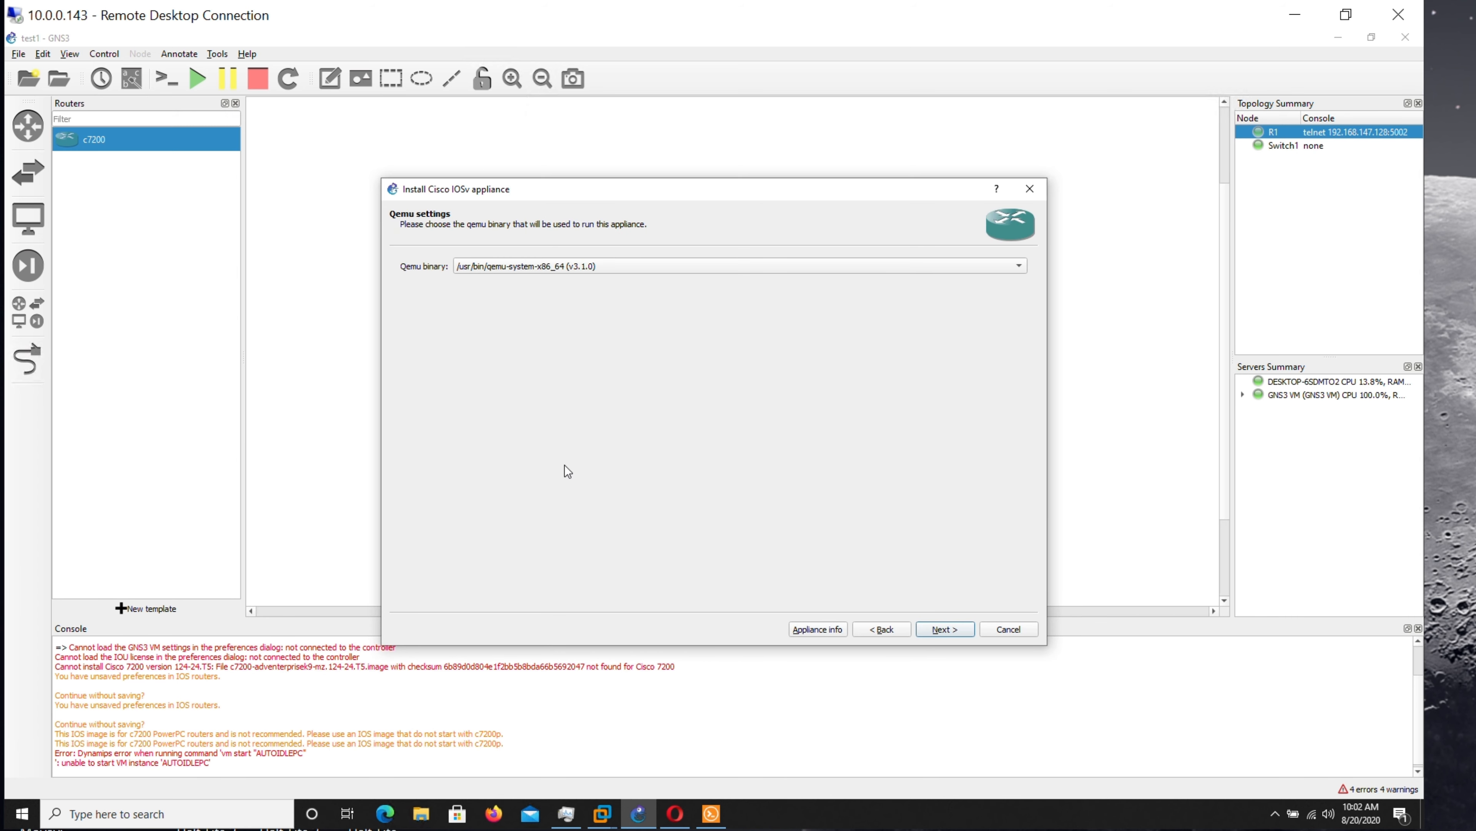
click(940, 629)
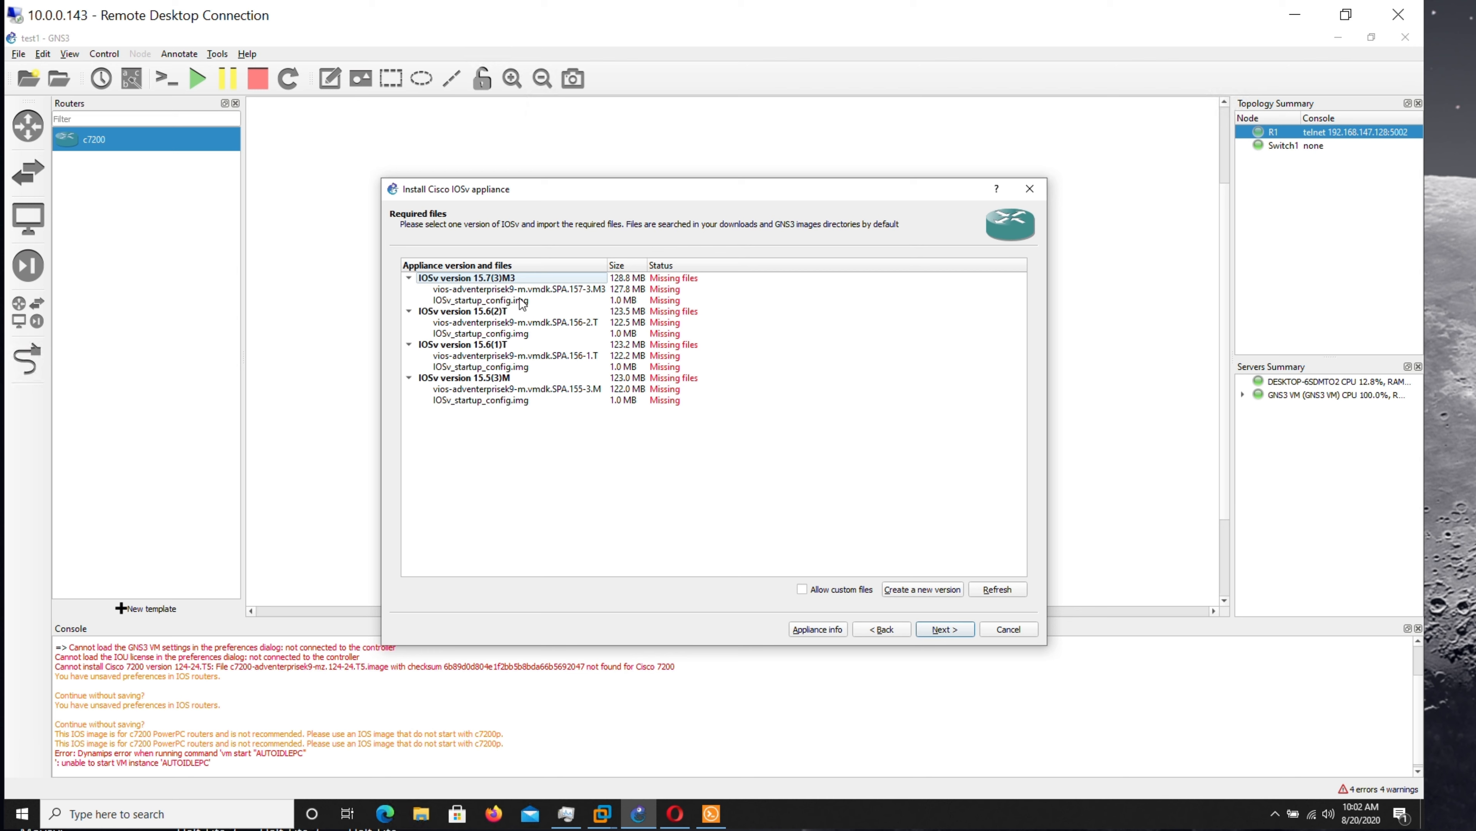
Step: Import the vios-adventerprisek9-m.vmdk.SPA.157-3.M3 image from the GNS3 INSTALL folder for IOSv version 15.7(3)M3
click(537, 290)
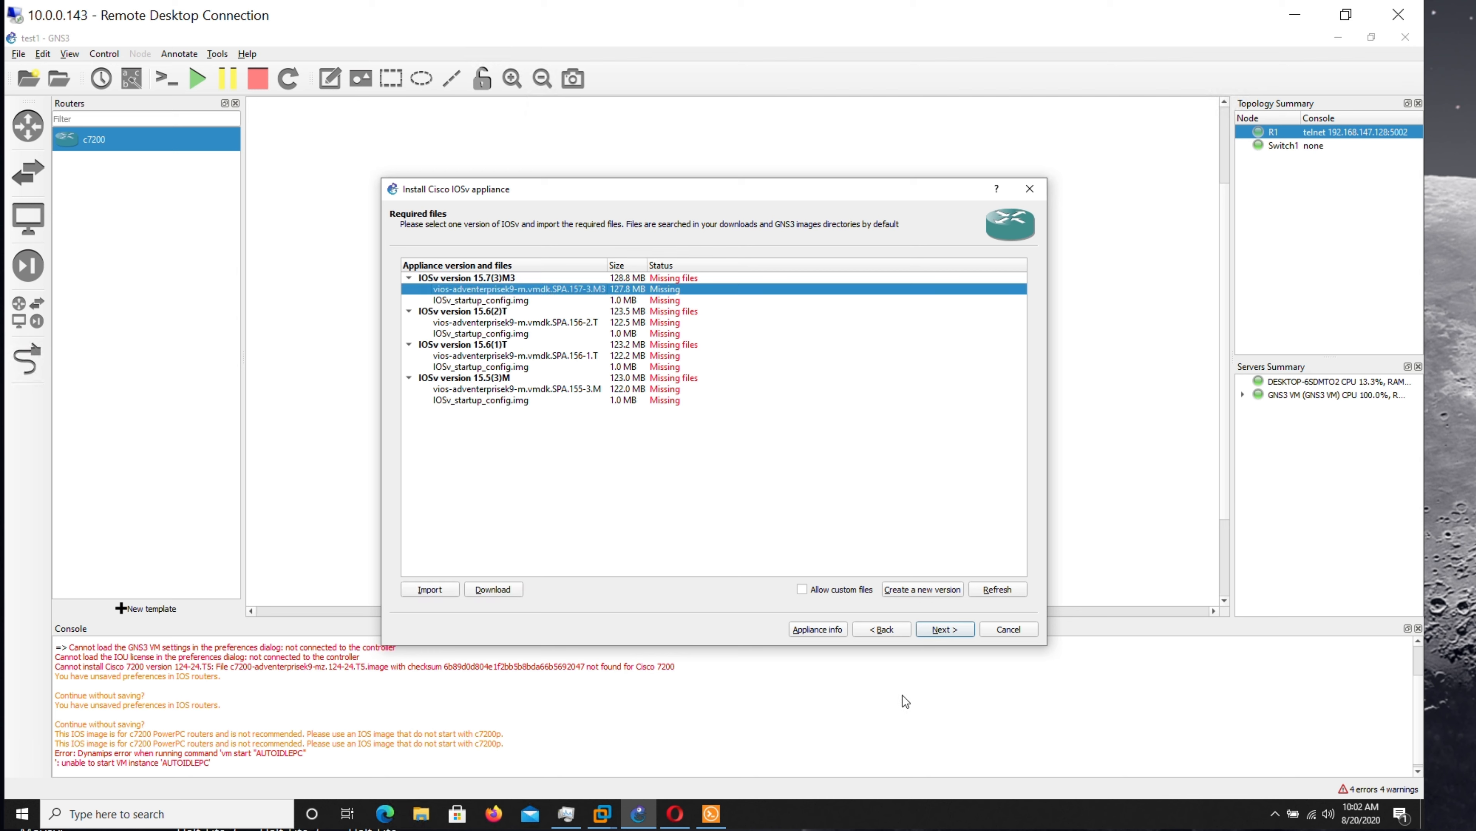
click(433, 589)
double_click(561, 323)
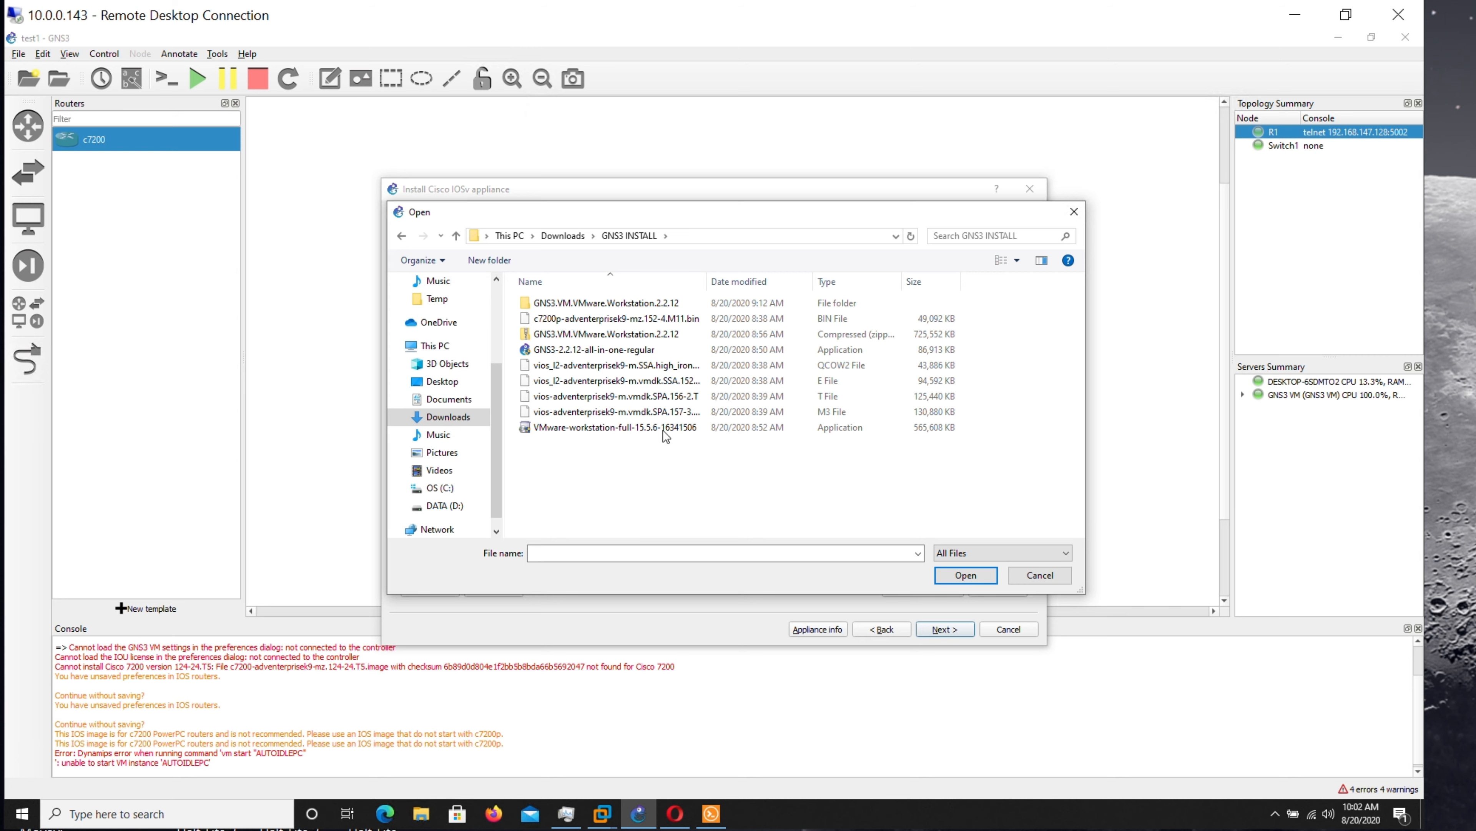
click(675, 411)
click(966, 575)
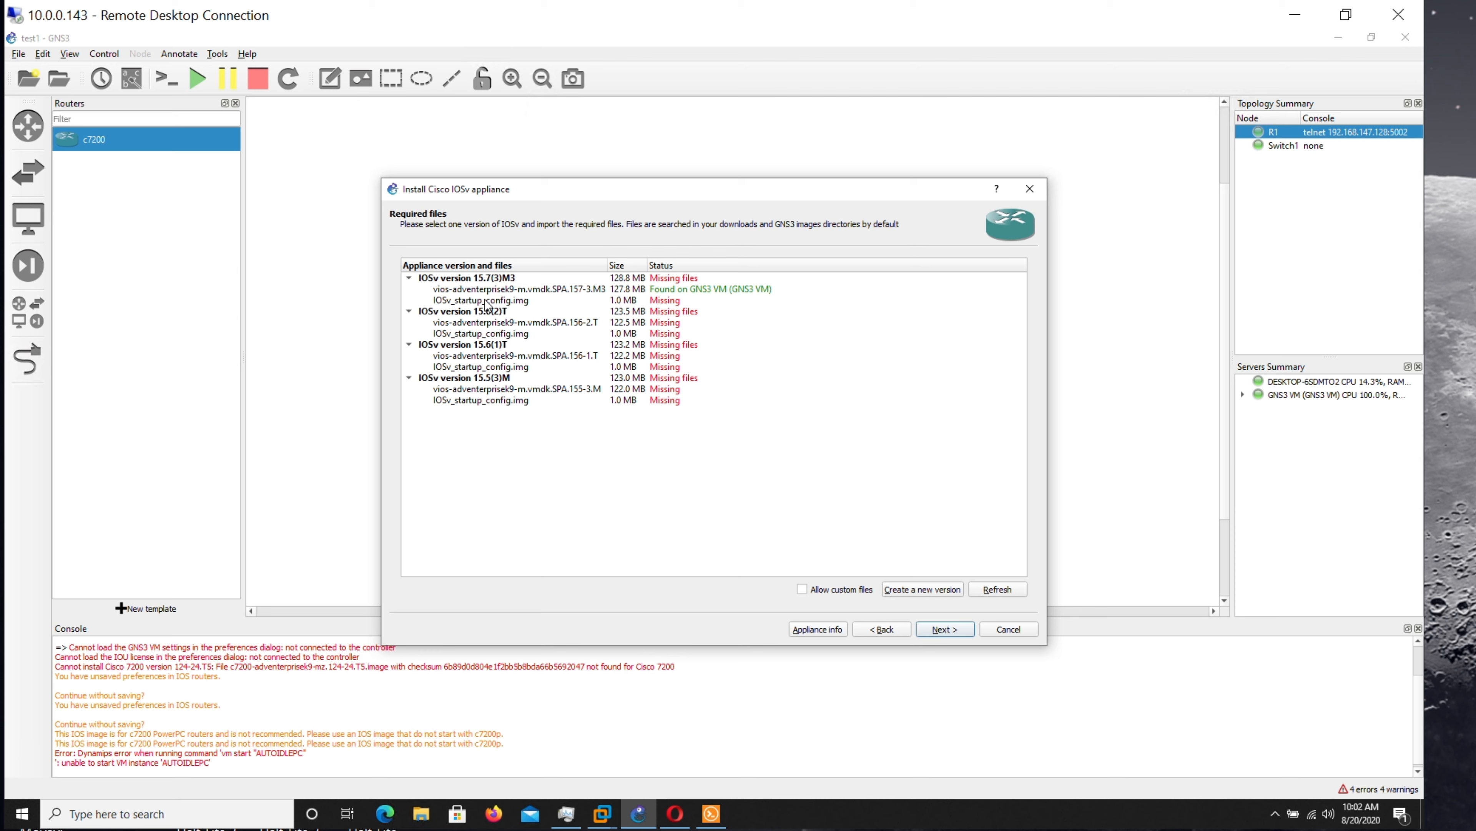
Step: Download the missing IOSv_startup_config.img for IOSv 15.7(3)M3 with Opera and import it from the GNS3 INSTALL folder
click(537, 300)
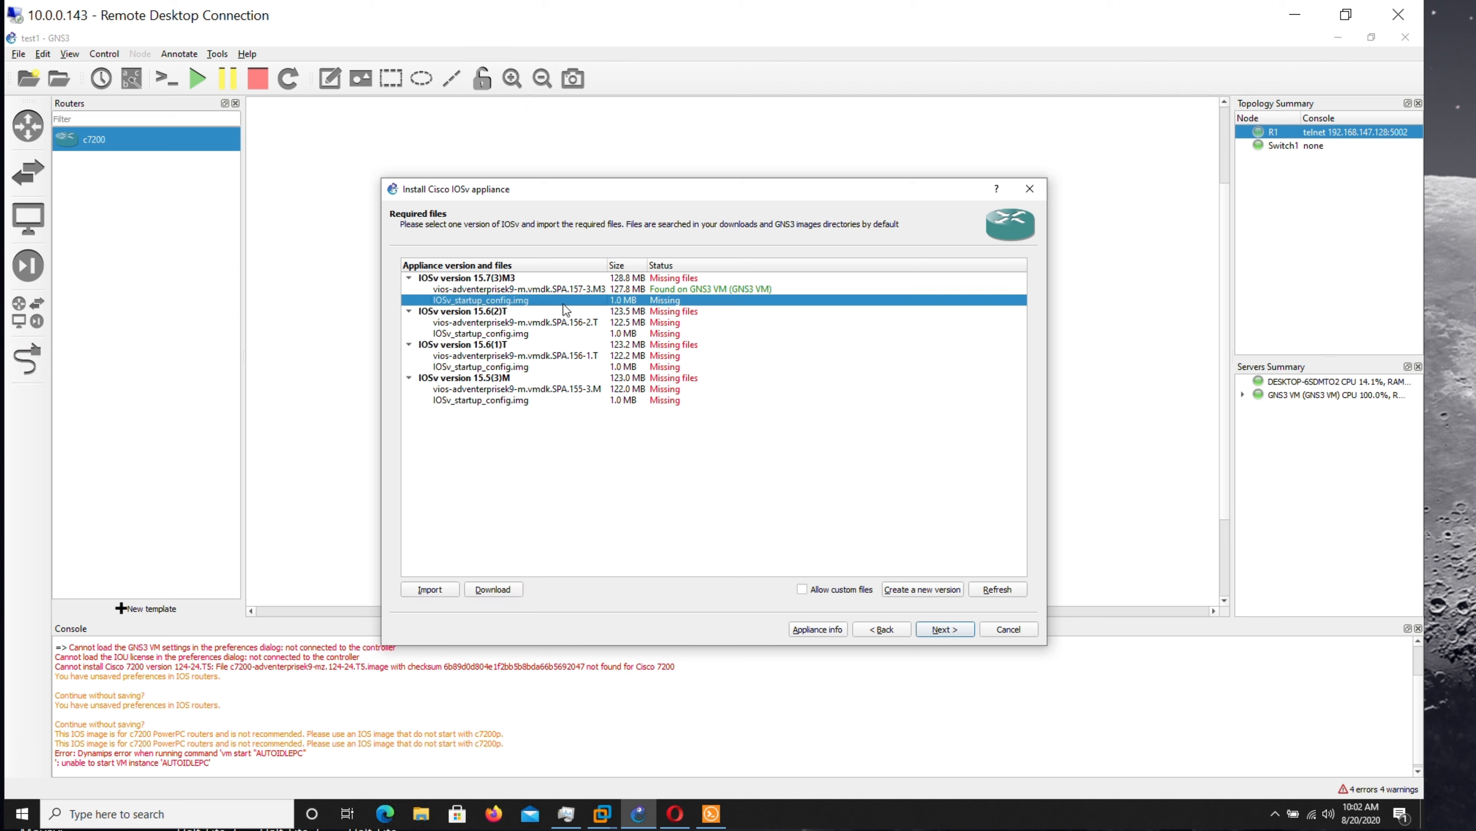
click(513, 593)
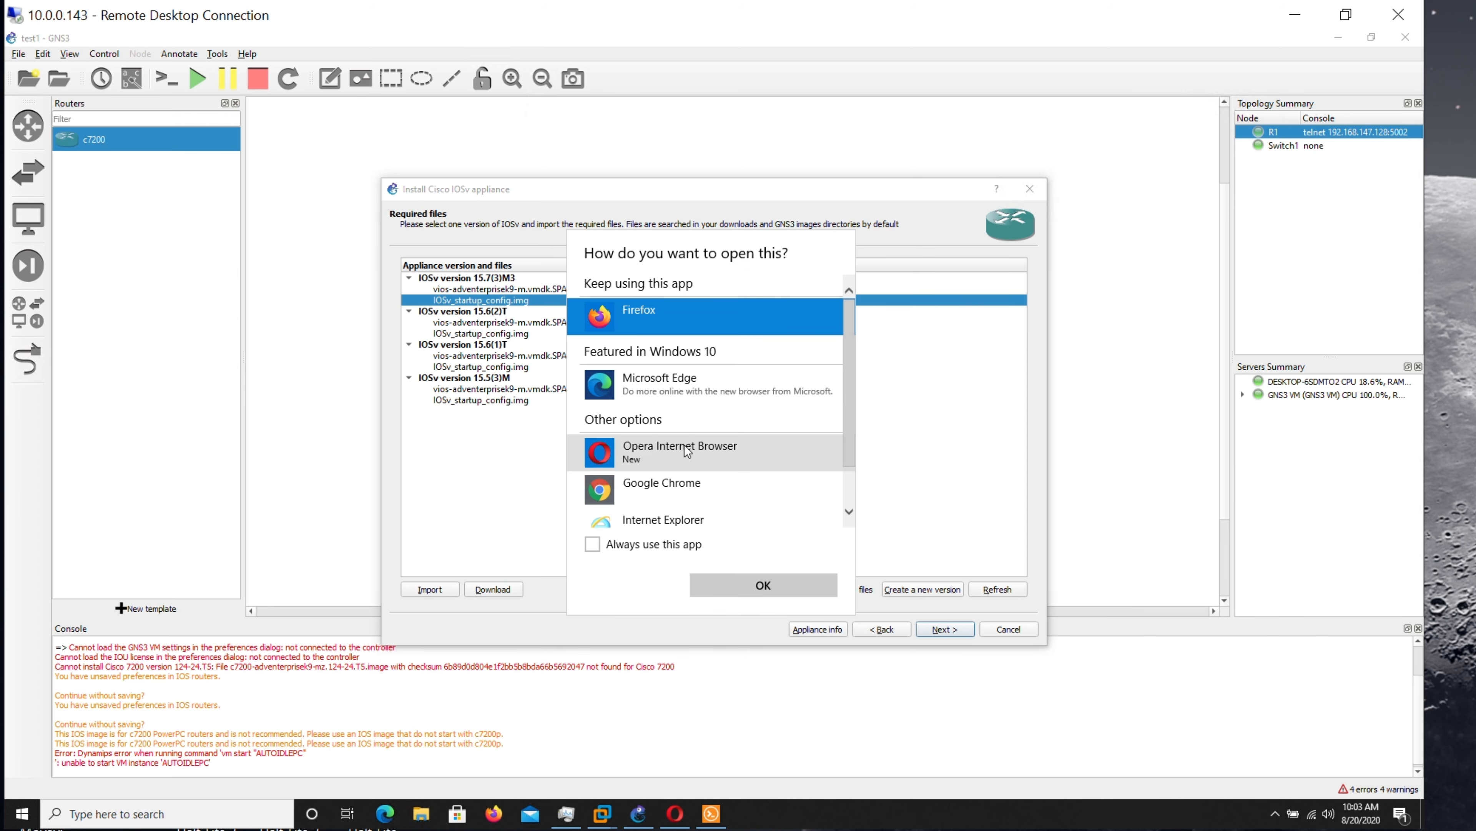
click(750, 462)
click(764, 585)
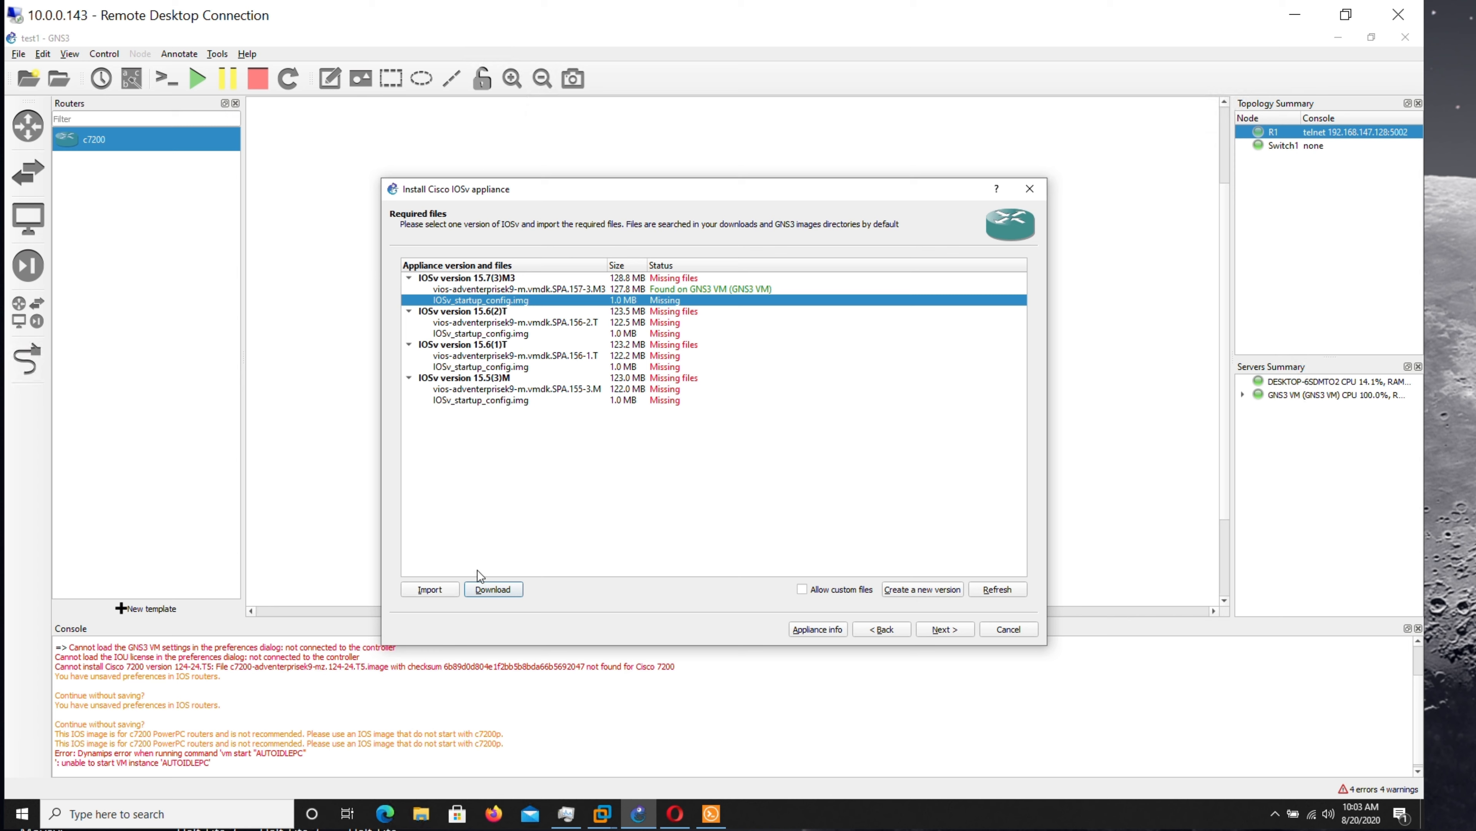
click(414, 593)
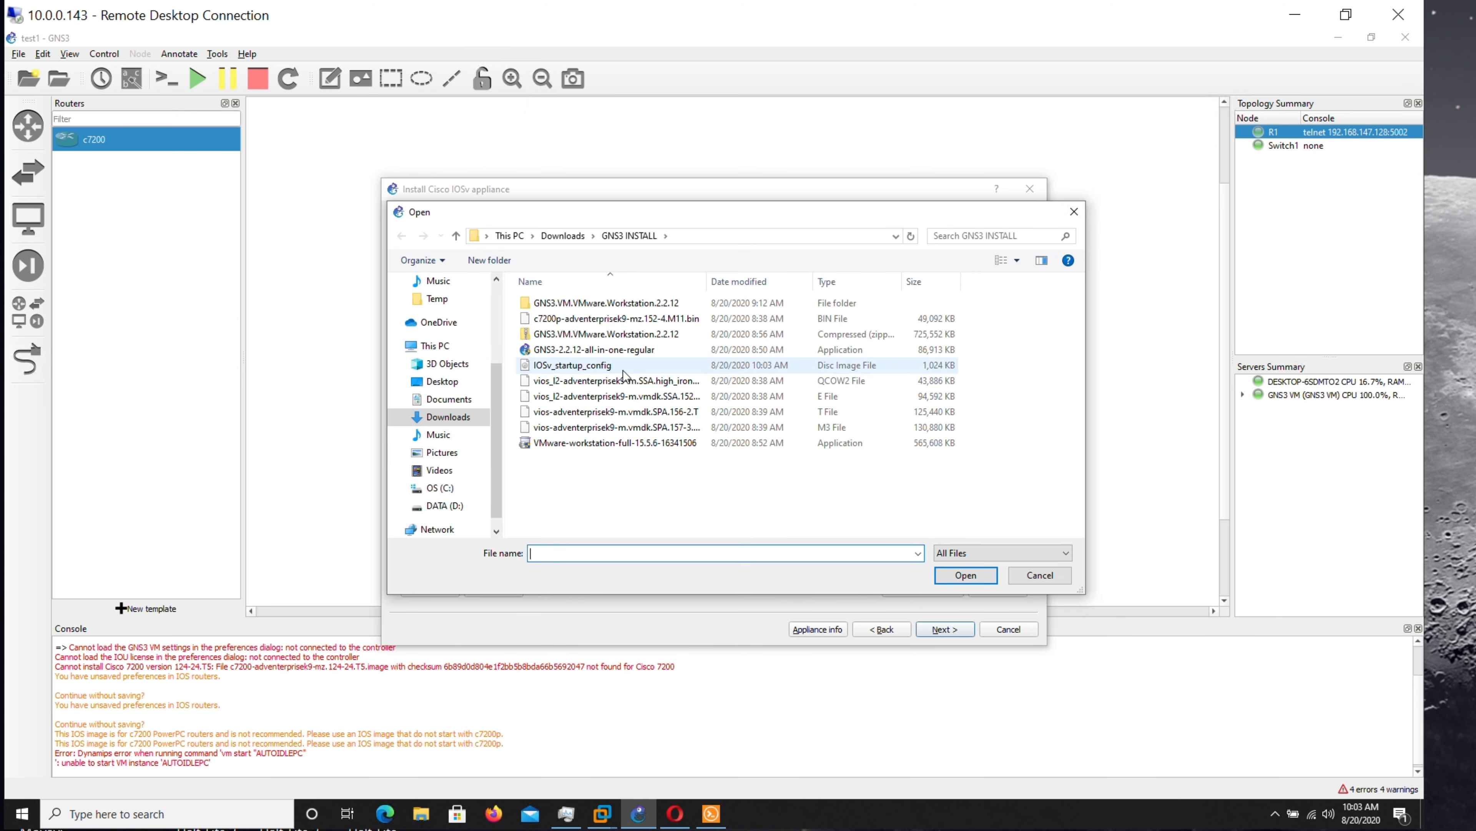
click(632, 366)
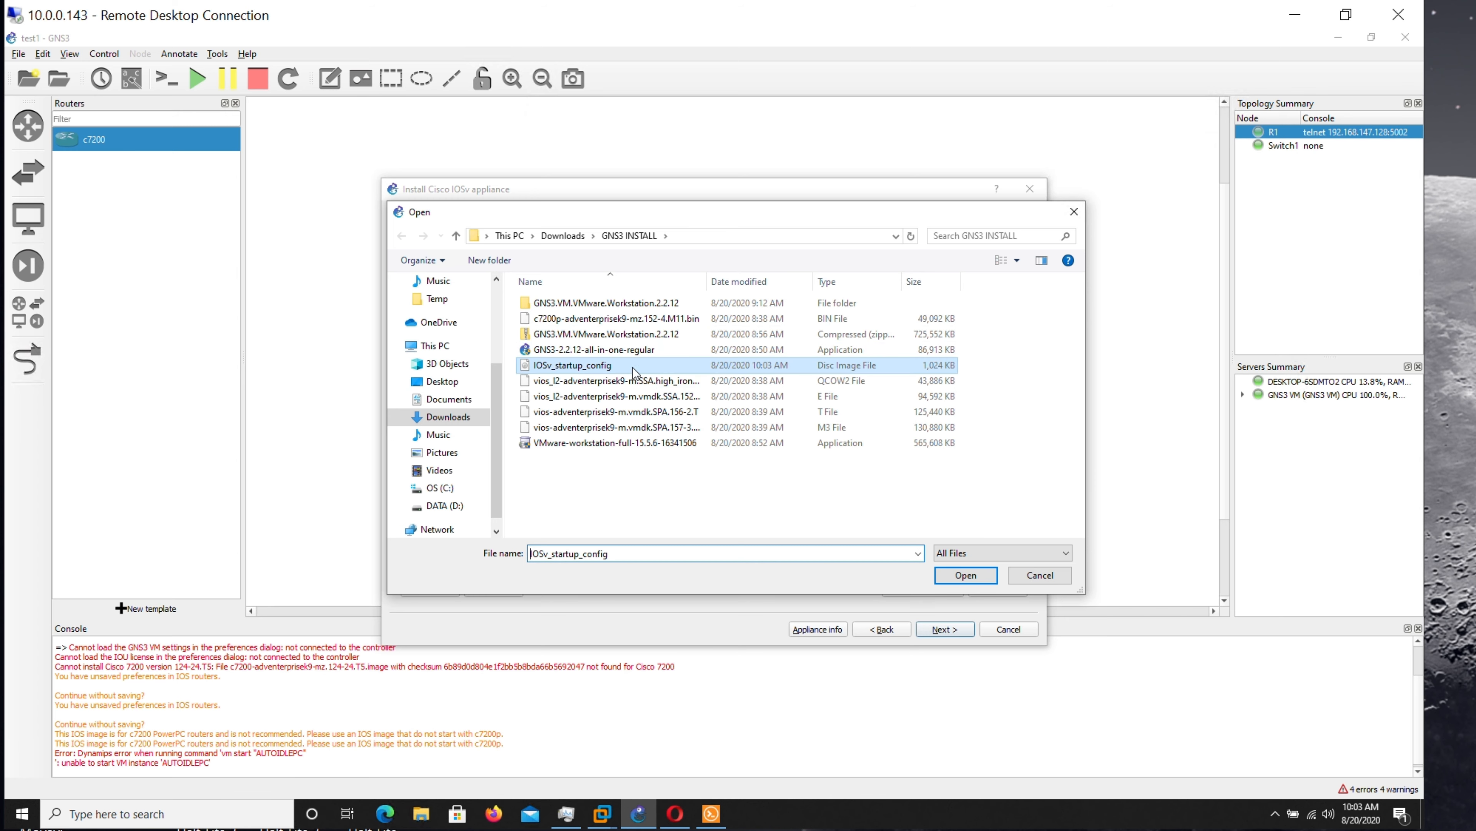
click(966, 574)
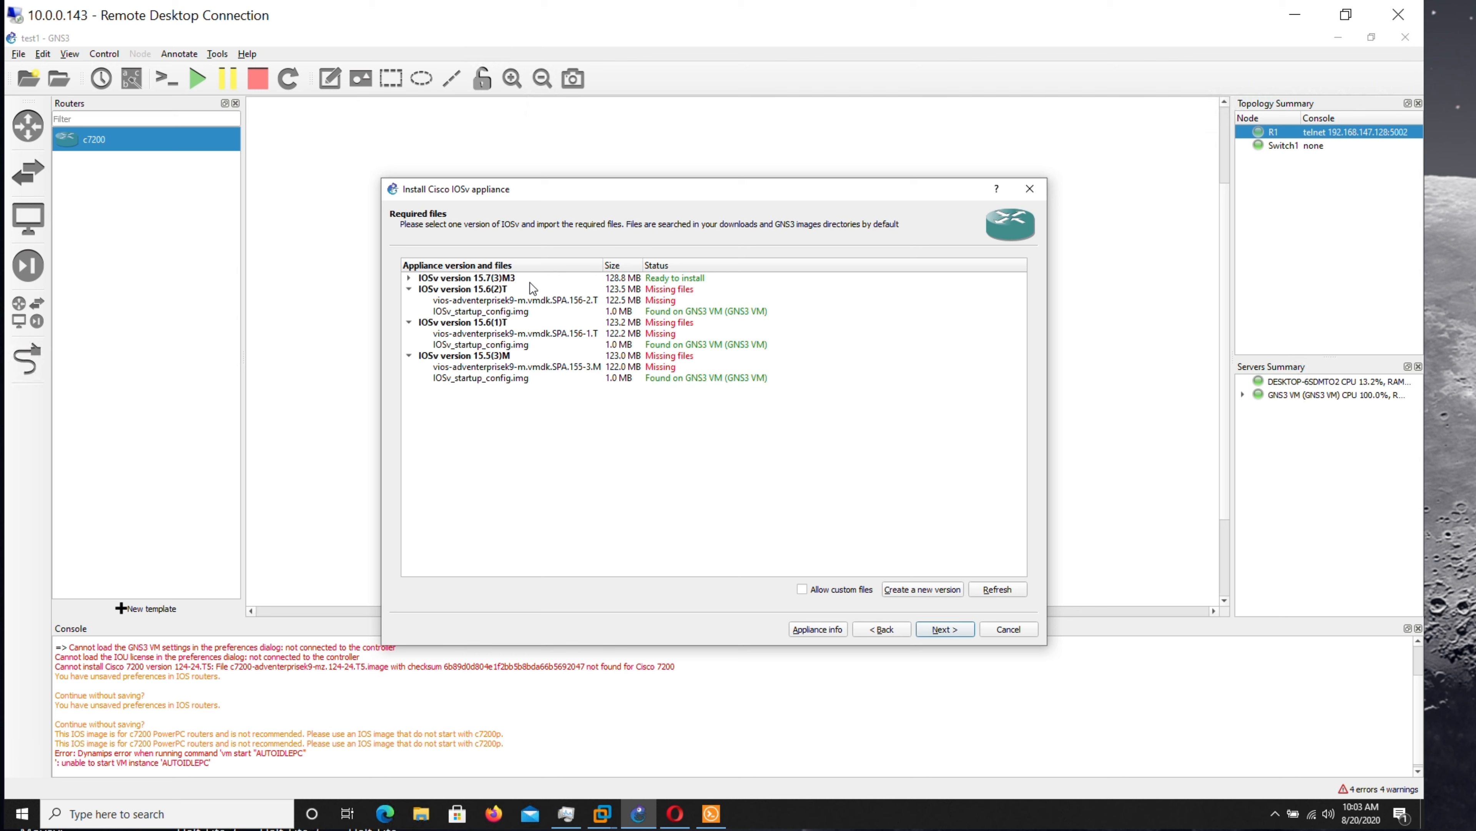
Step: Import the vios-adventerprisek9-m.vmdk.SPA.156-2.T image from the GNS3 INSTALL folder for IOSv version 15.6(2)T
click(532, 299)
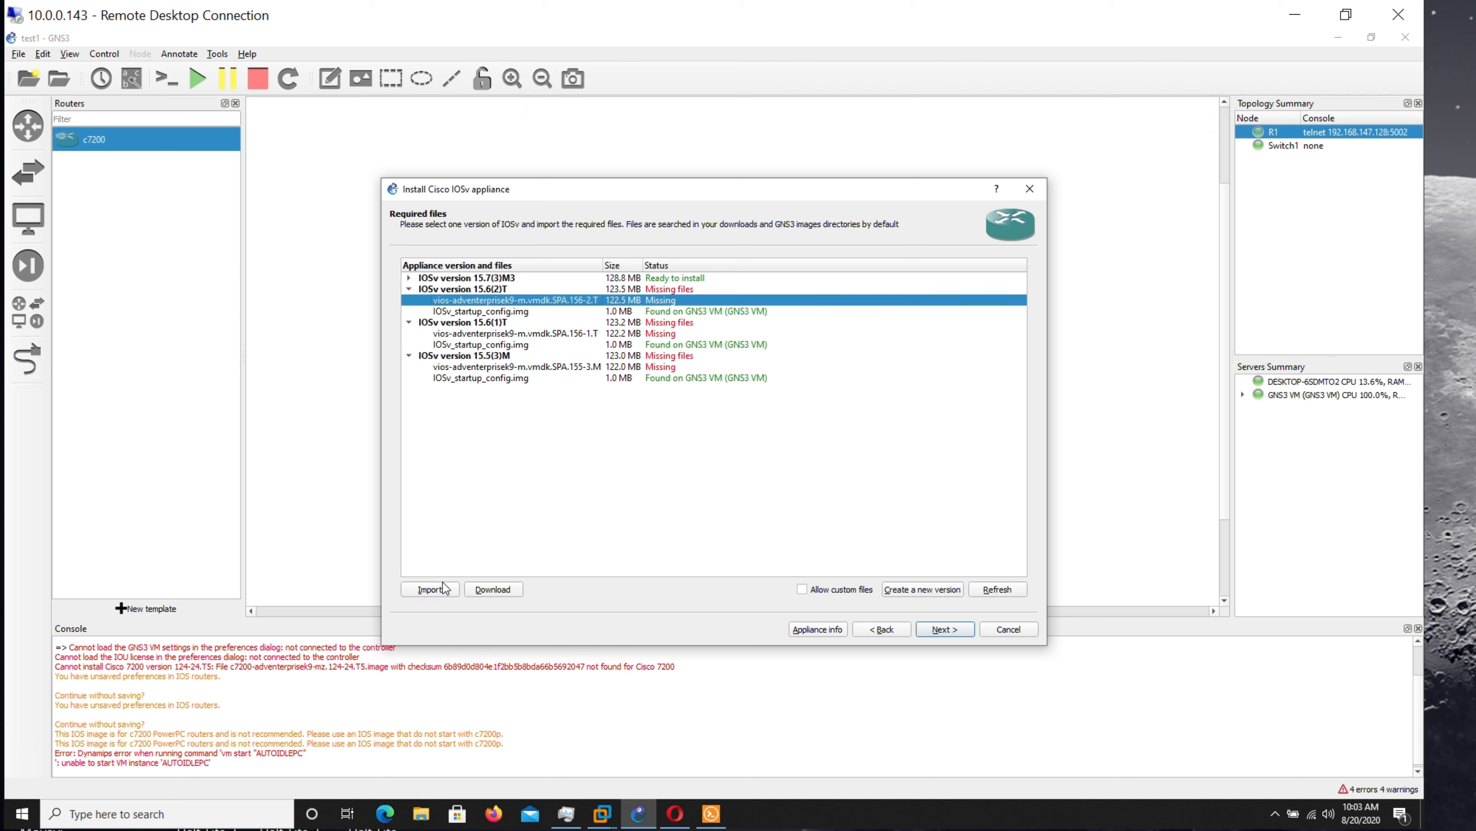
click(456, 586)
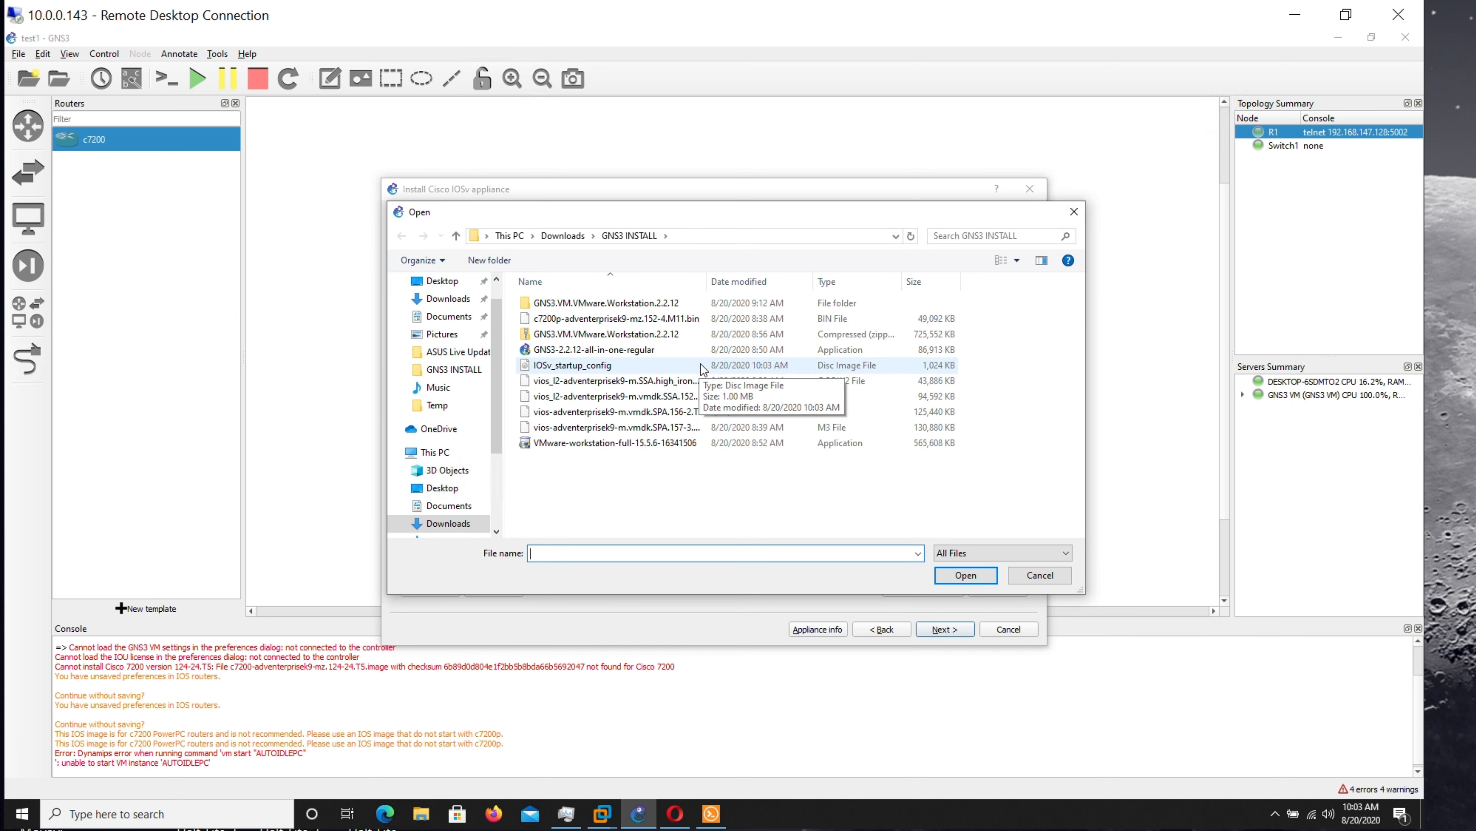
click(669, 411)
click(954, 580)
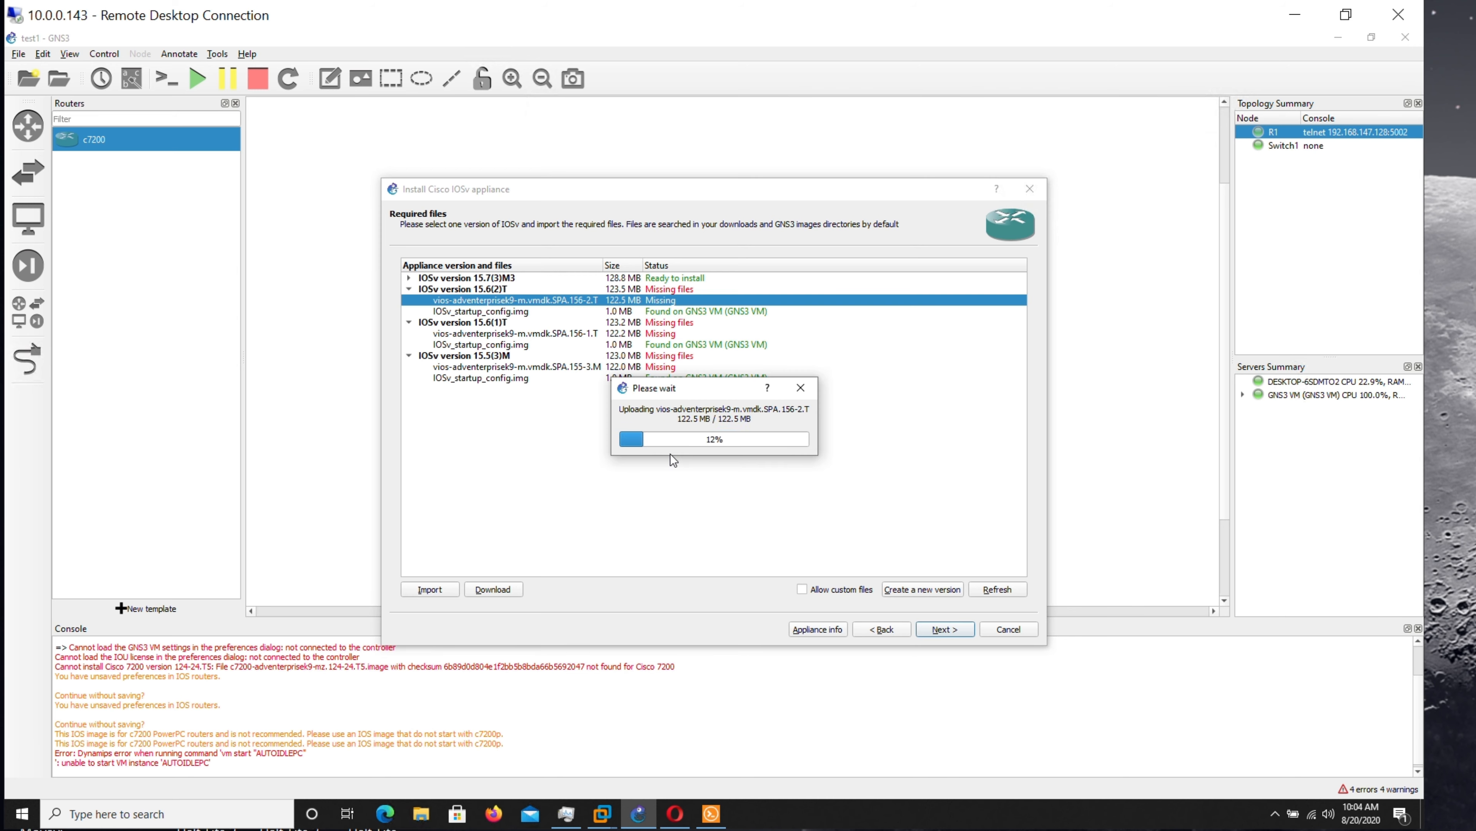
Step: Install Cisco IOSv version 15.7(3)M3 and finish creating its router template
click(513, 278)
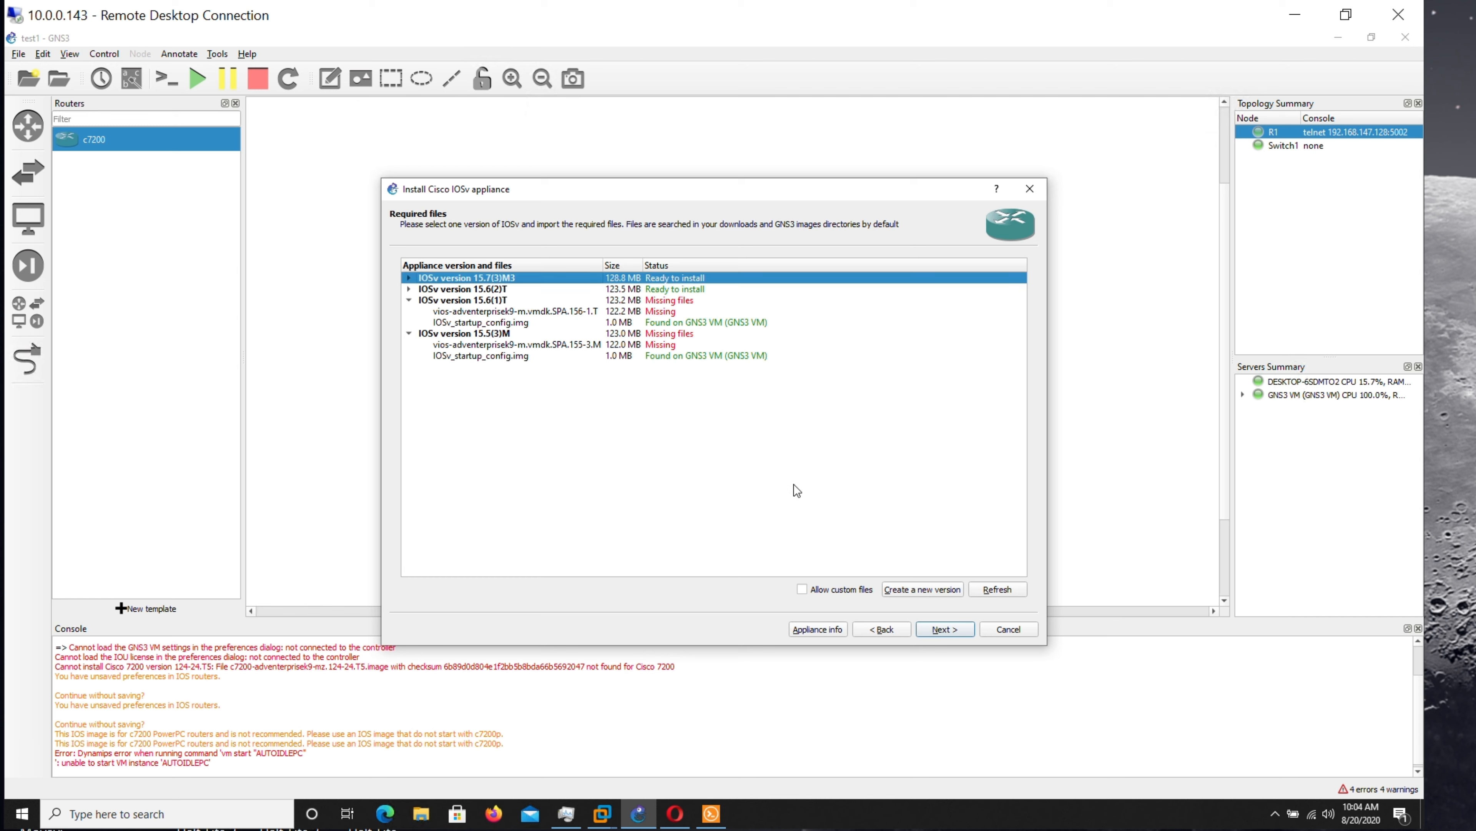
click(936, 630)
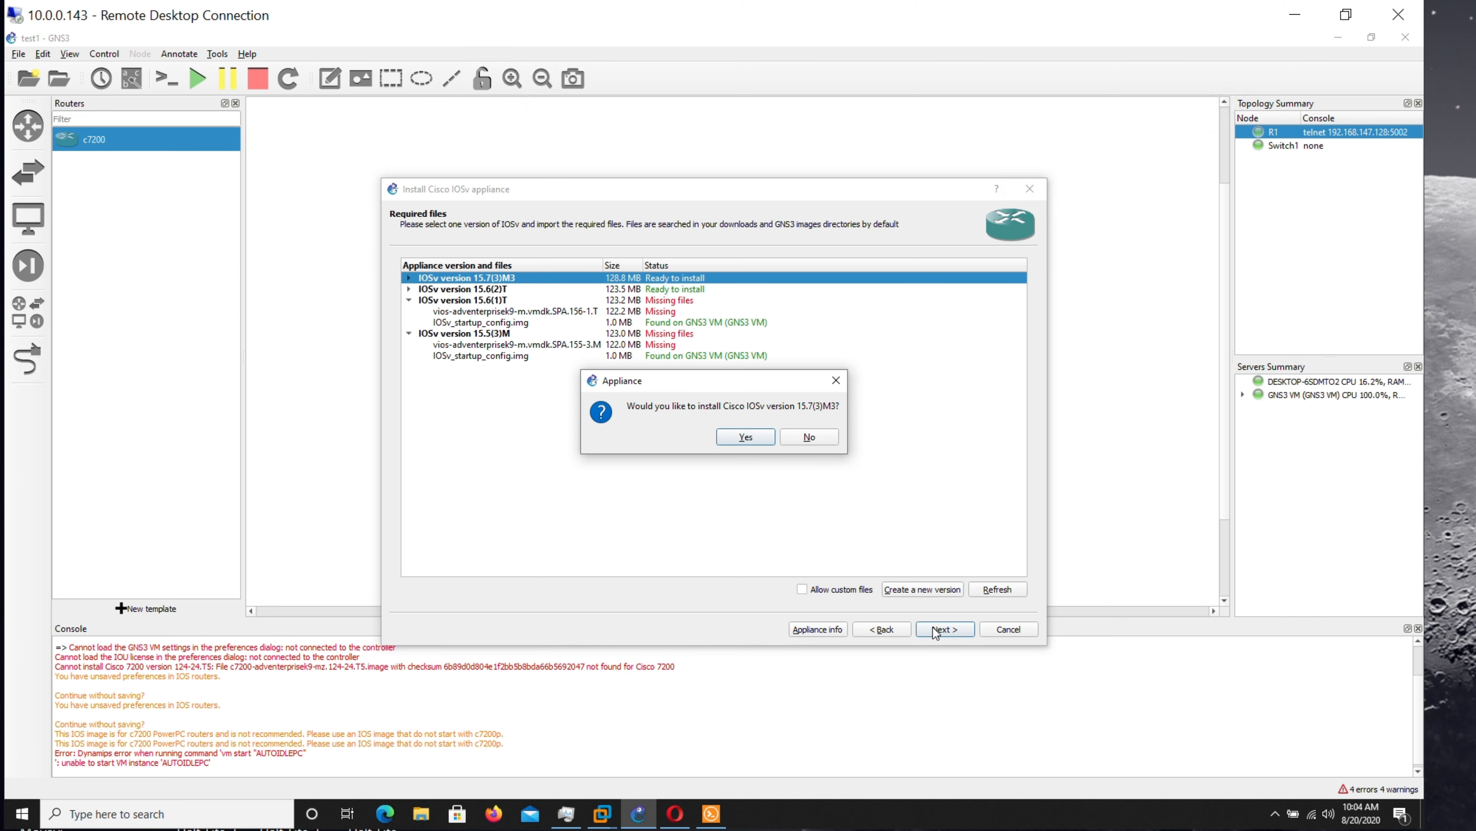
click(750, 436)
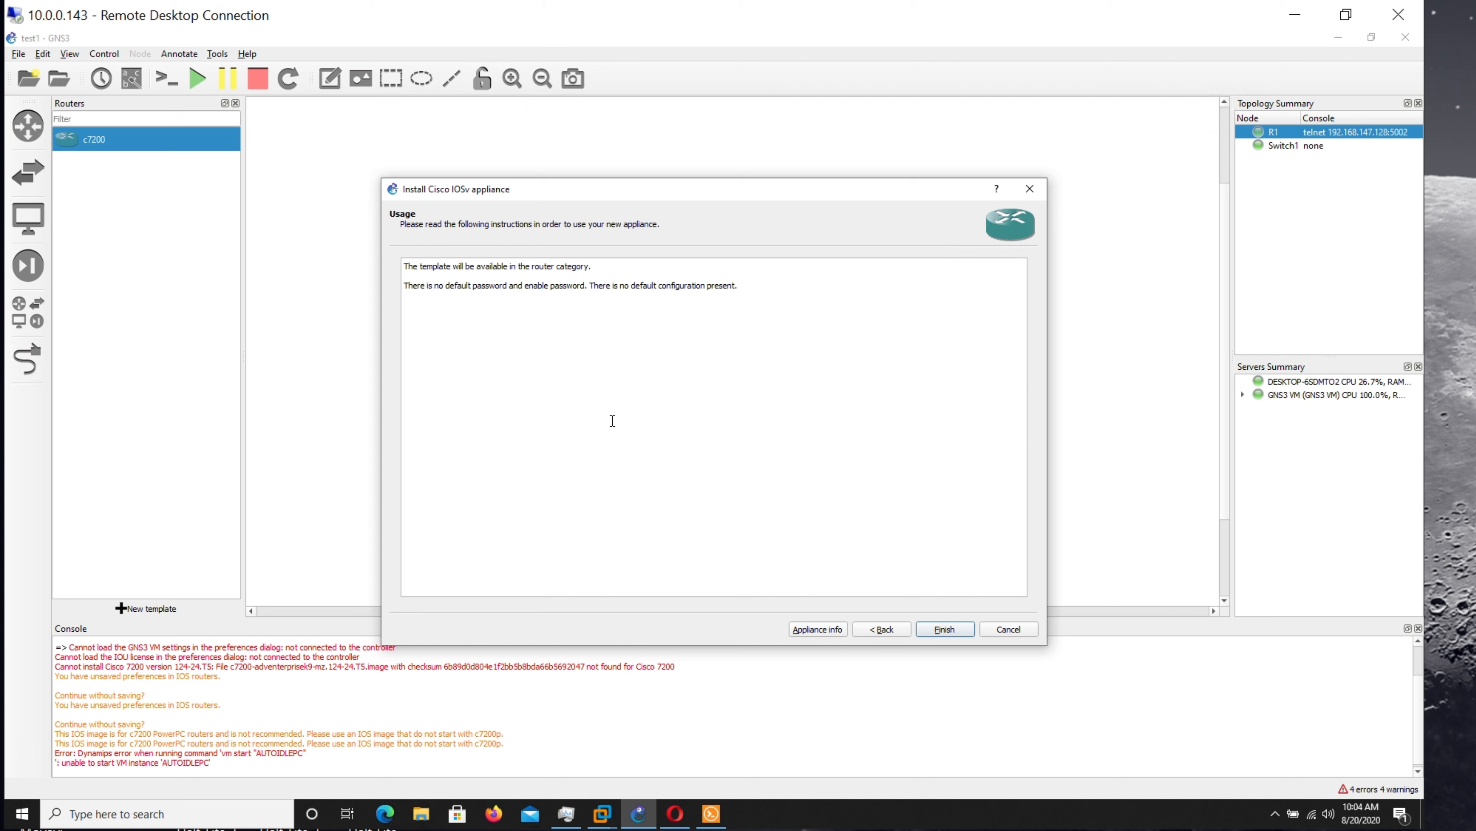
click(945, 628)
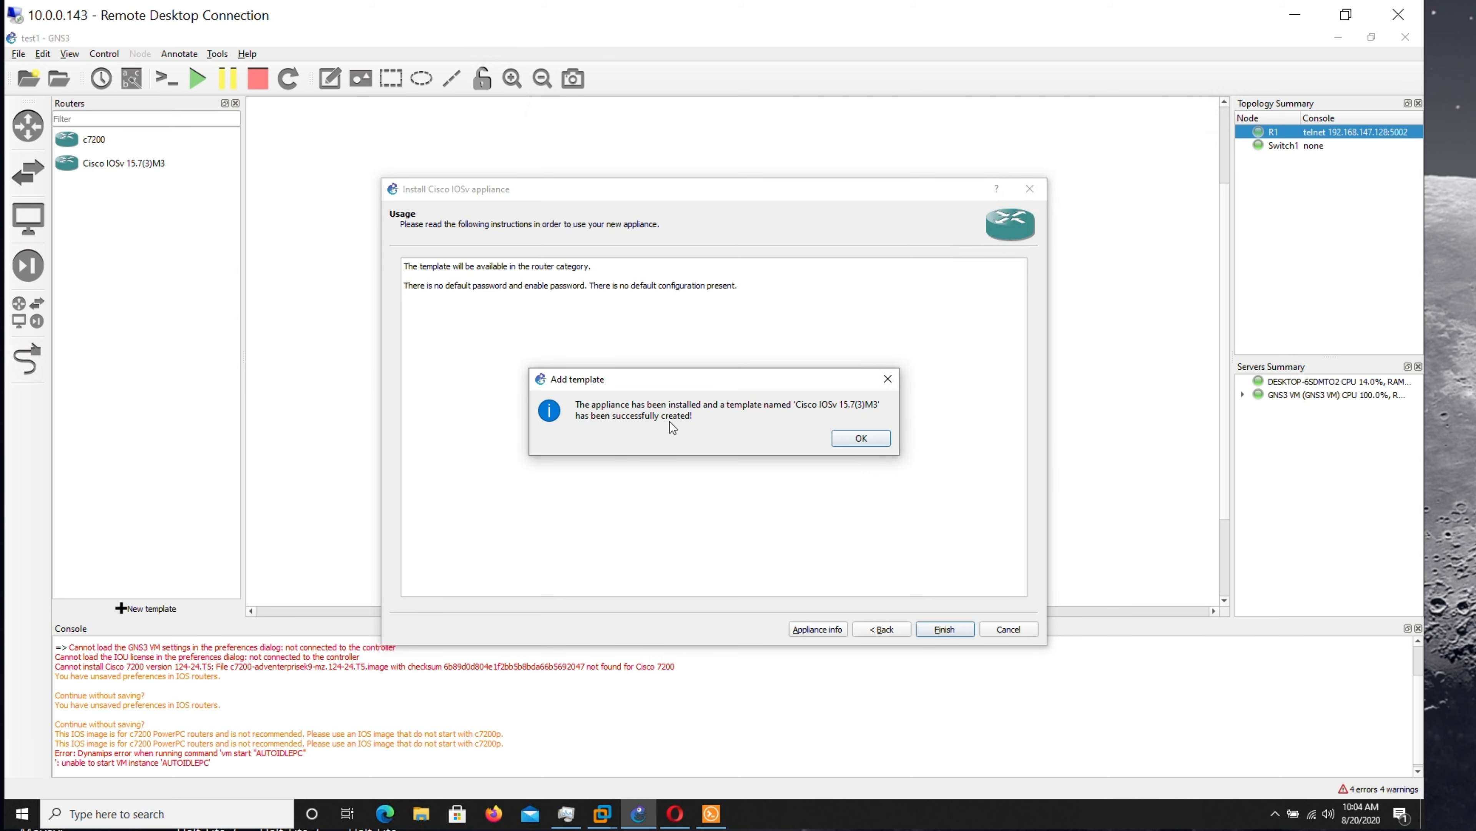
click(895, 439)
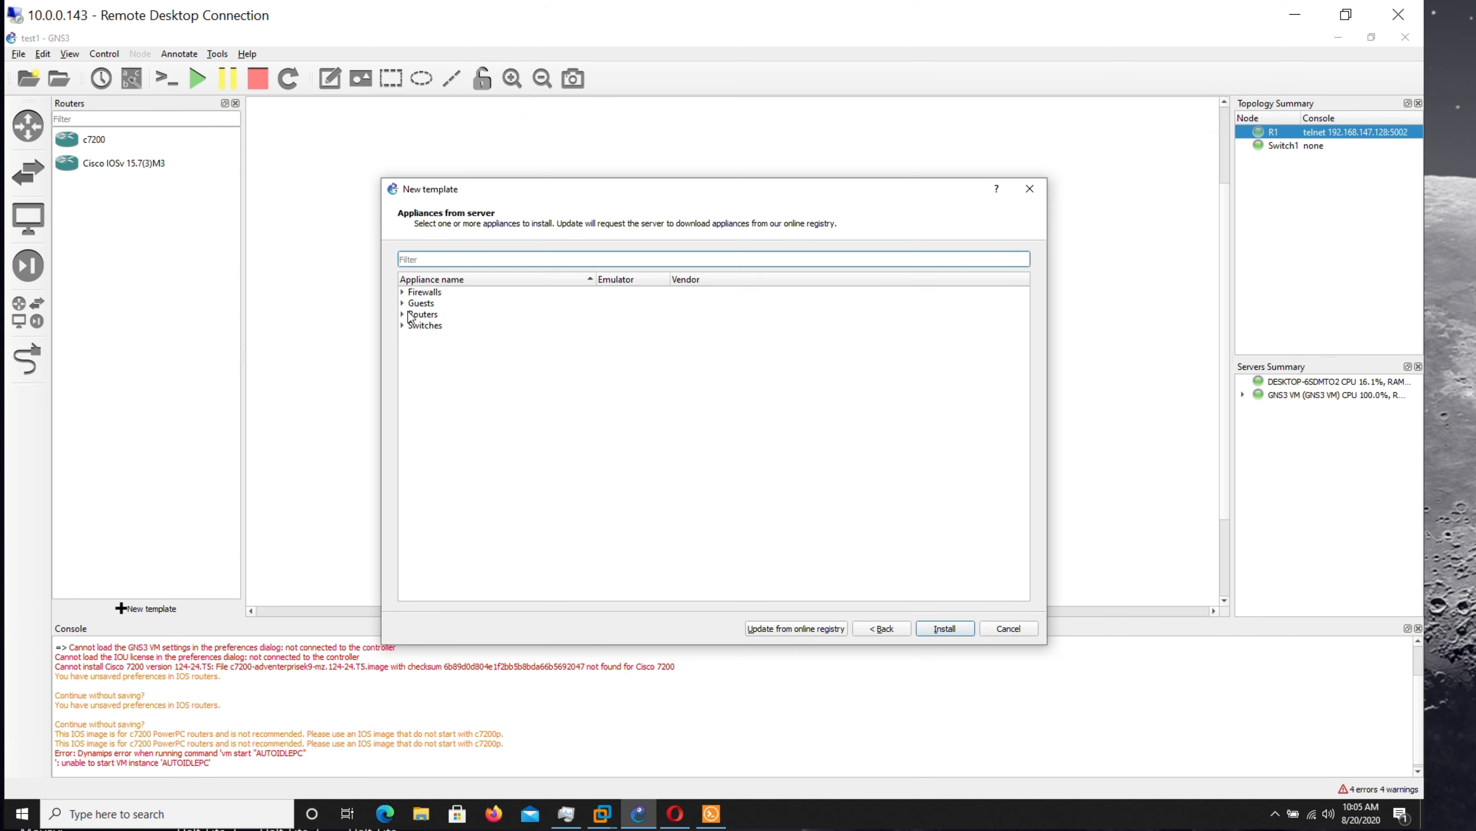
Step: Begin another Cisco IOSv router appliance installation on the GNS3 VM, keeping the qemu-system-x86_64 (v3.1.0) binary
click(408, 313)
click(402, 315)
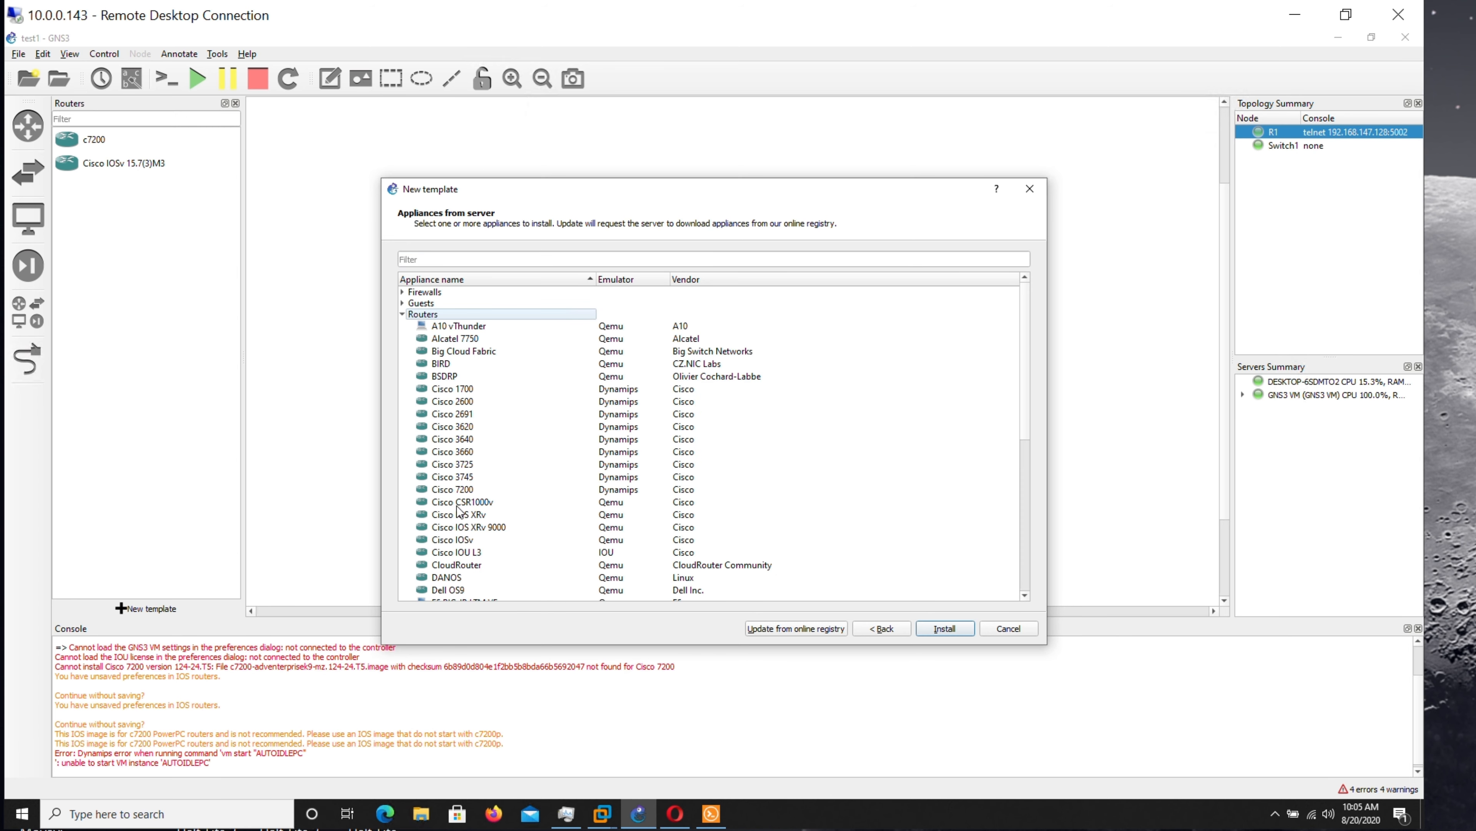
click(471, 540)
click(960, 634)
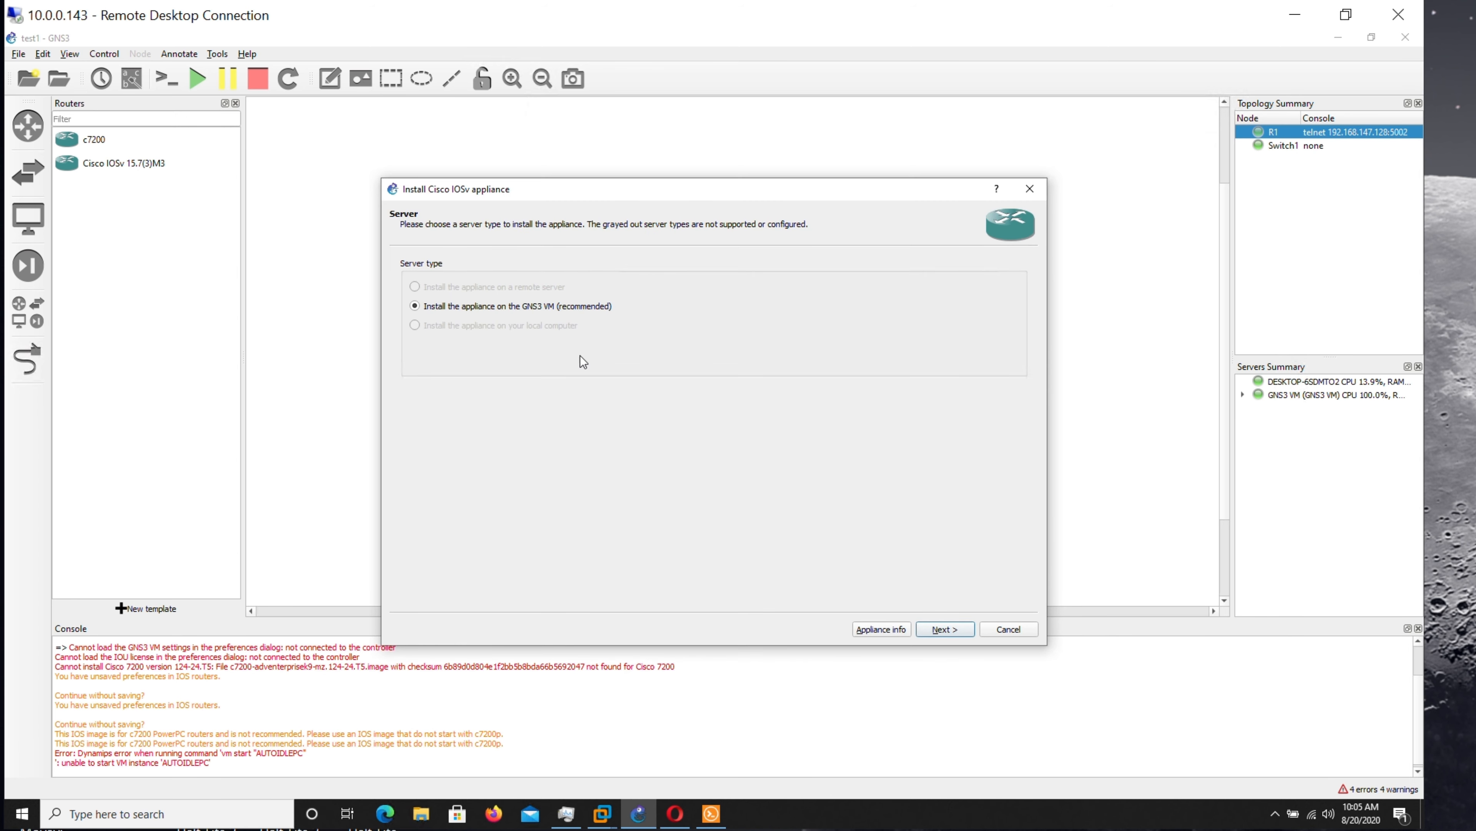
click(950, 627)
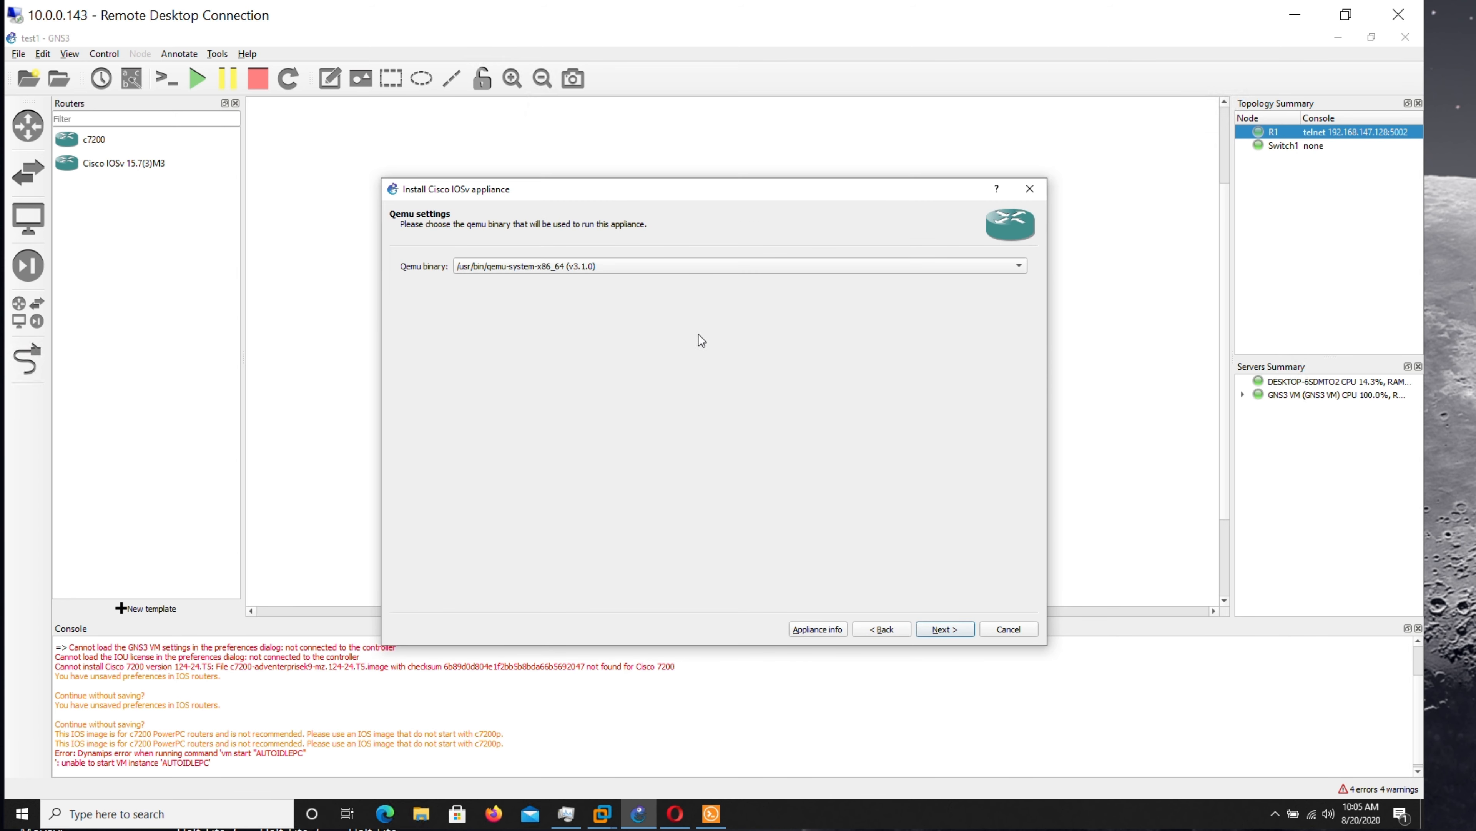
click(950, 630)
Step: Install Cisco IOSv version 15.6(2)T and finish creating its router template
click(648, 289)
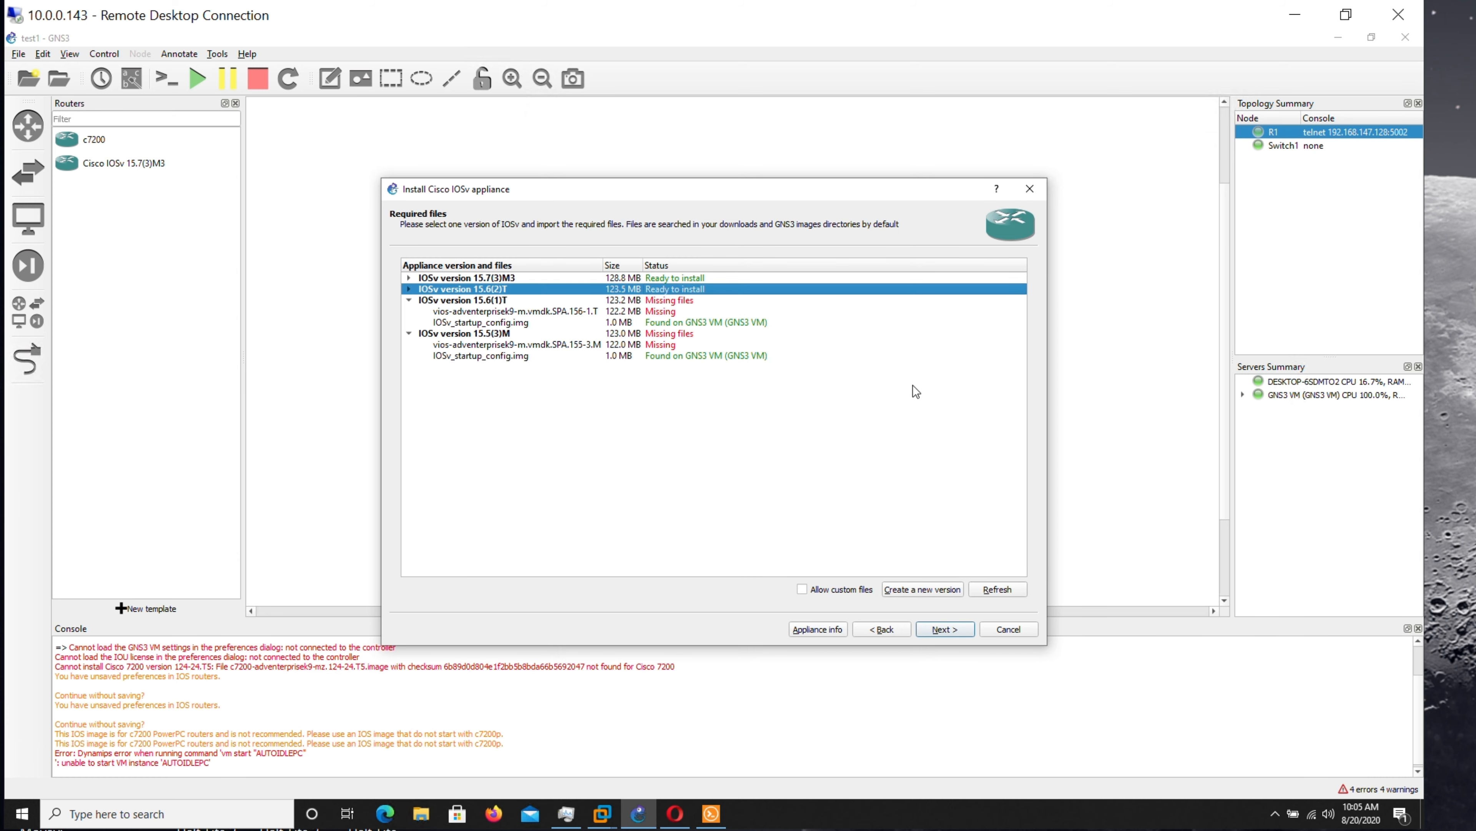
click(958, 630)
click(755, 437)
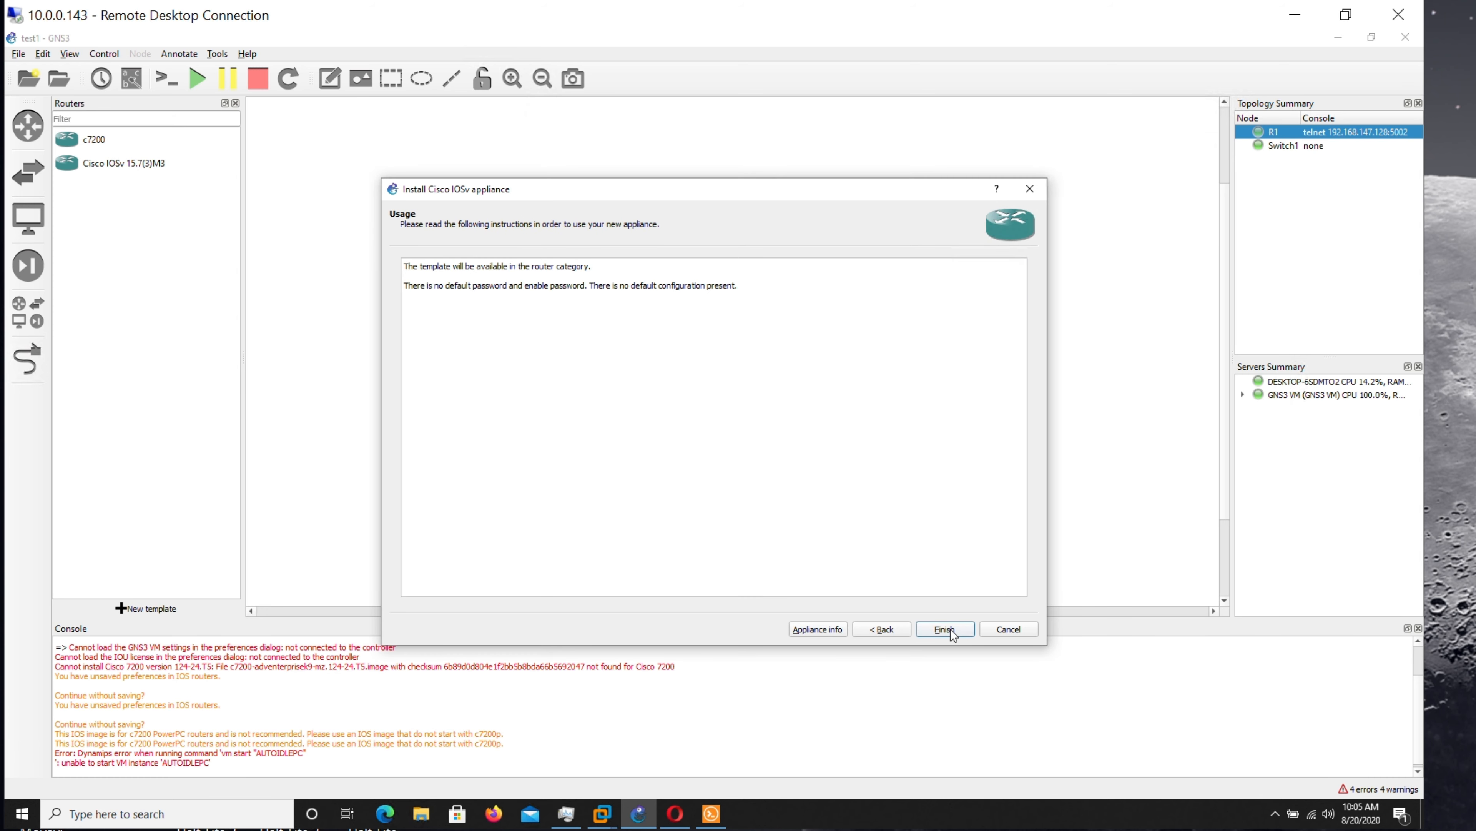
click(948, 630)
click(878, 441)
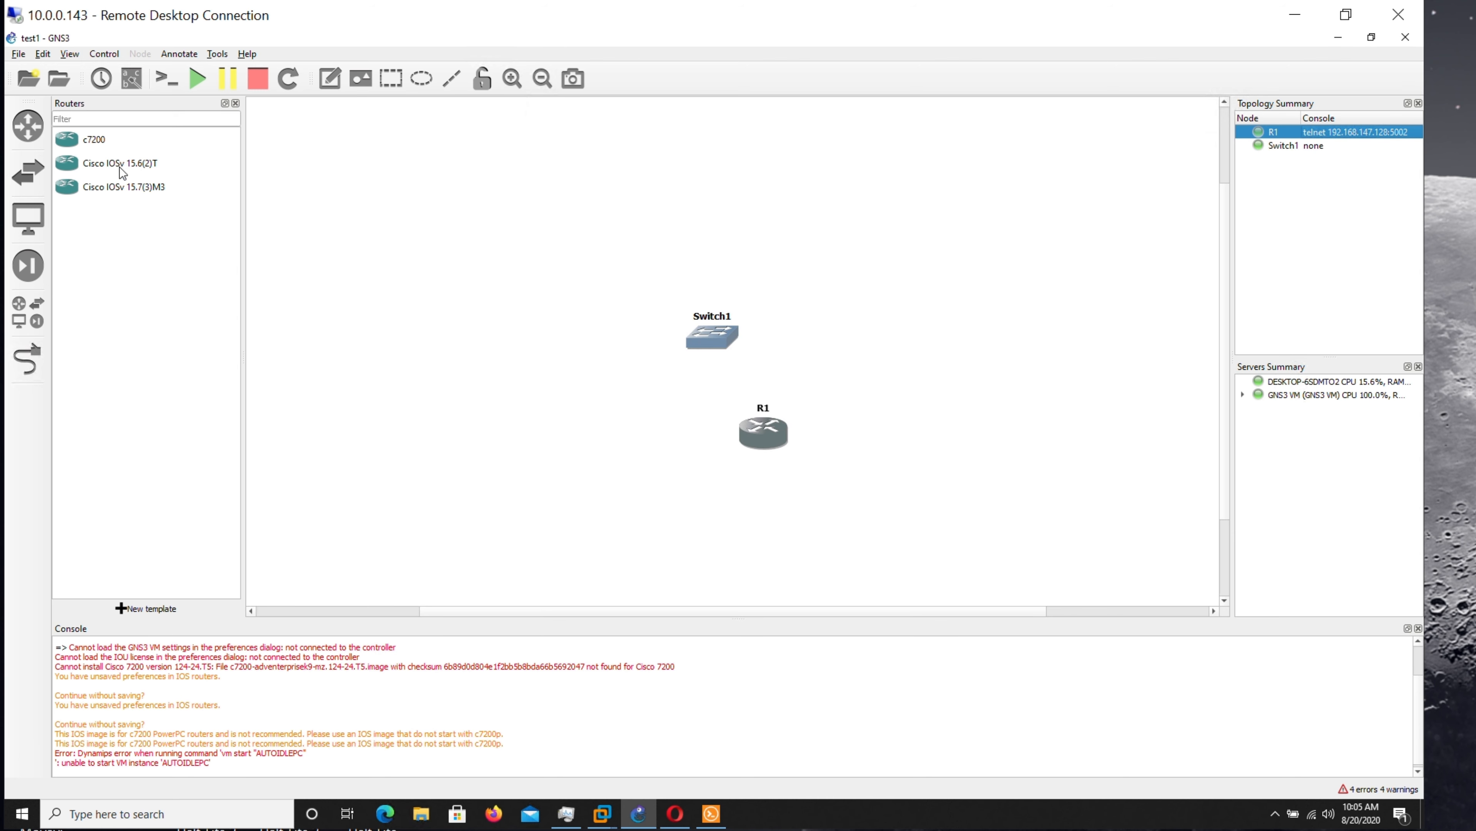
Step: Begin a Cisco IOSvL2 switch appliance installation from the GNS3 server on the GNS3 VM, keeping the qemu-system-x86_64 (v3.1.0) binary
click(18, 53)
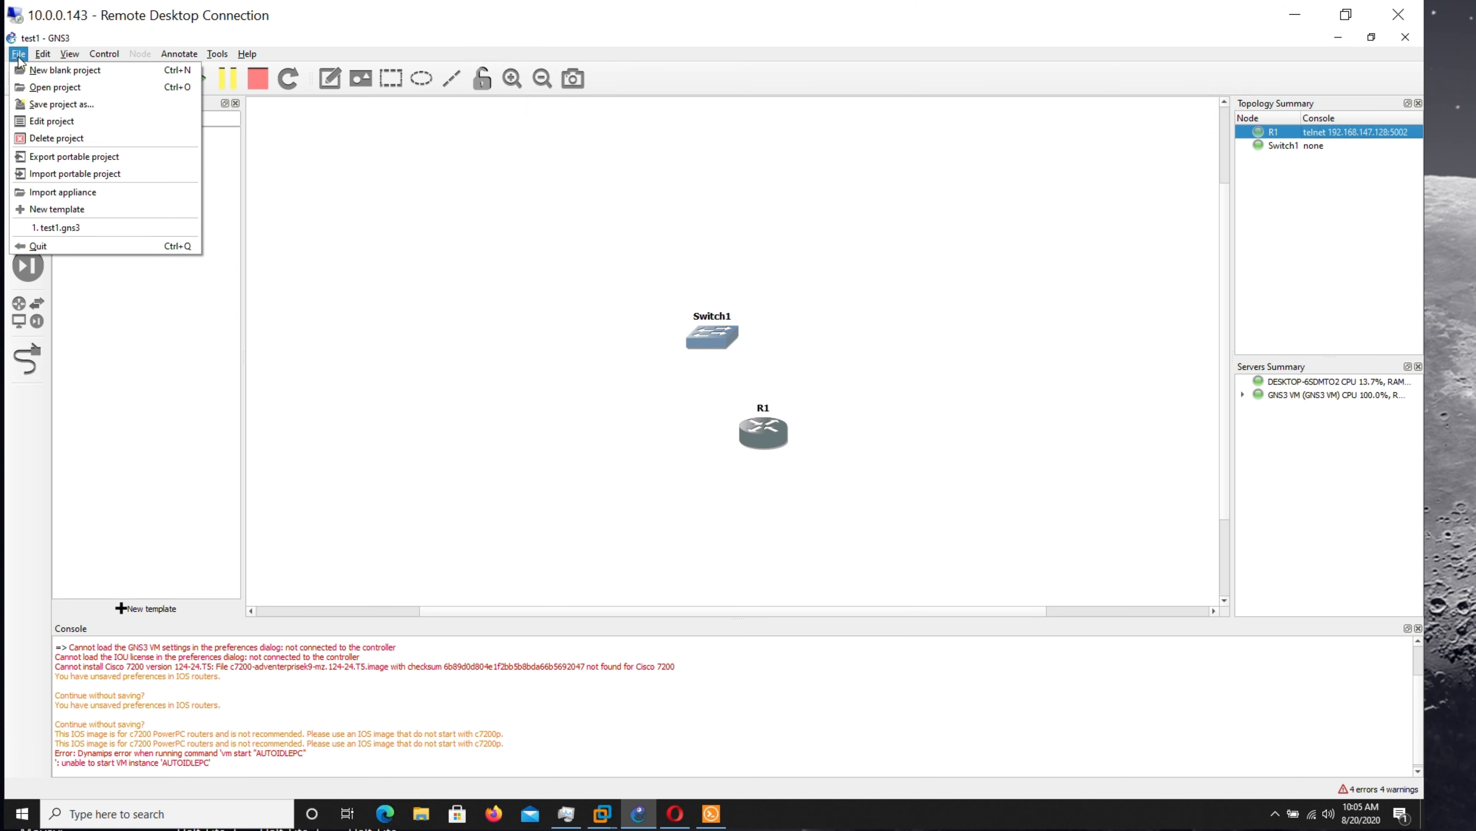
click(70, 209)
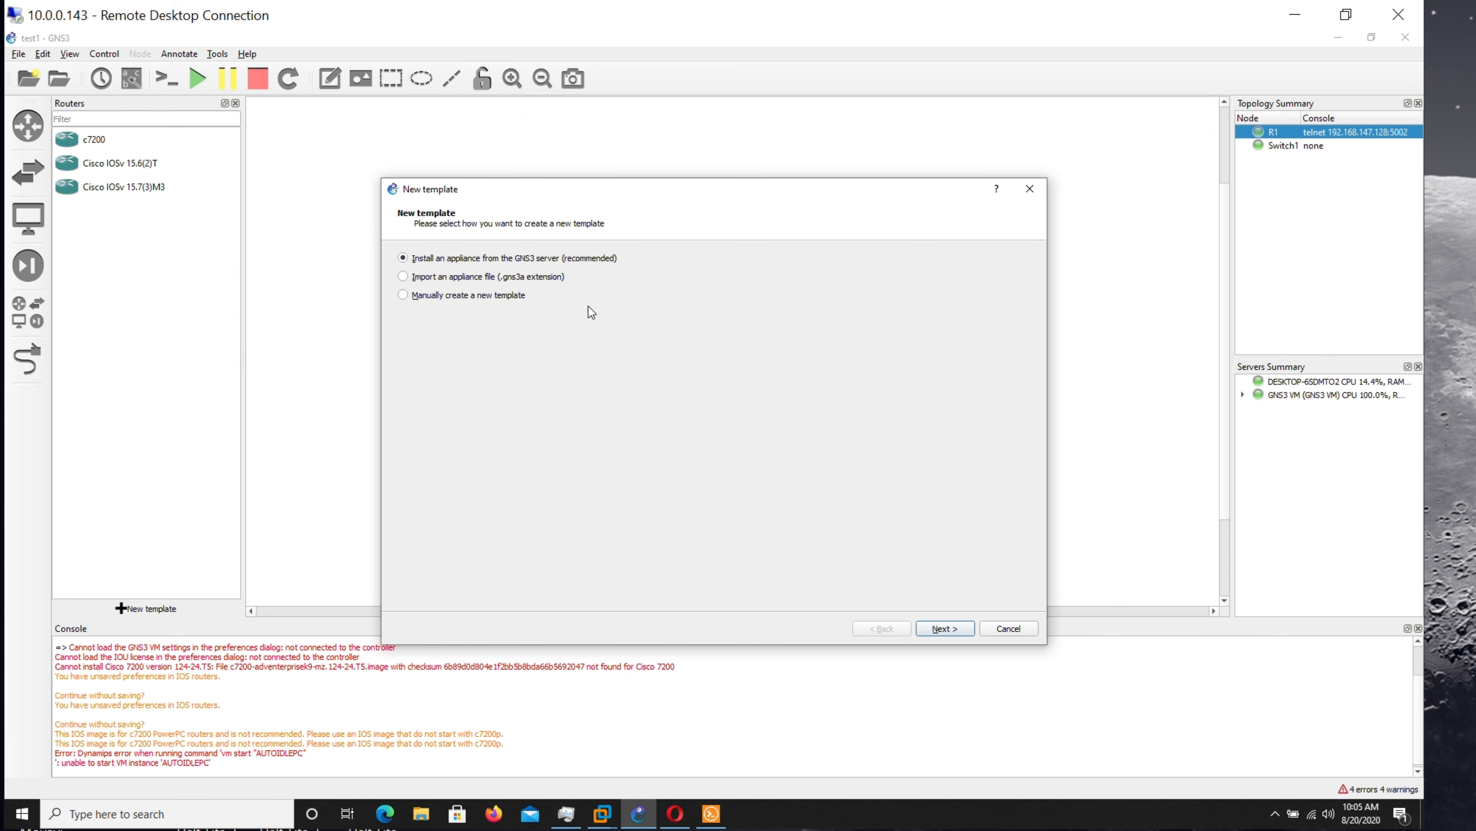
click(963, 634)
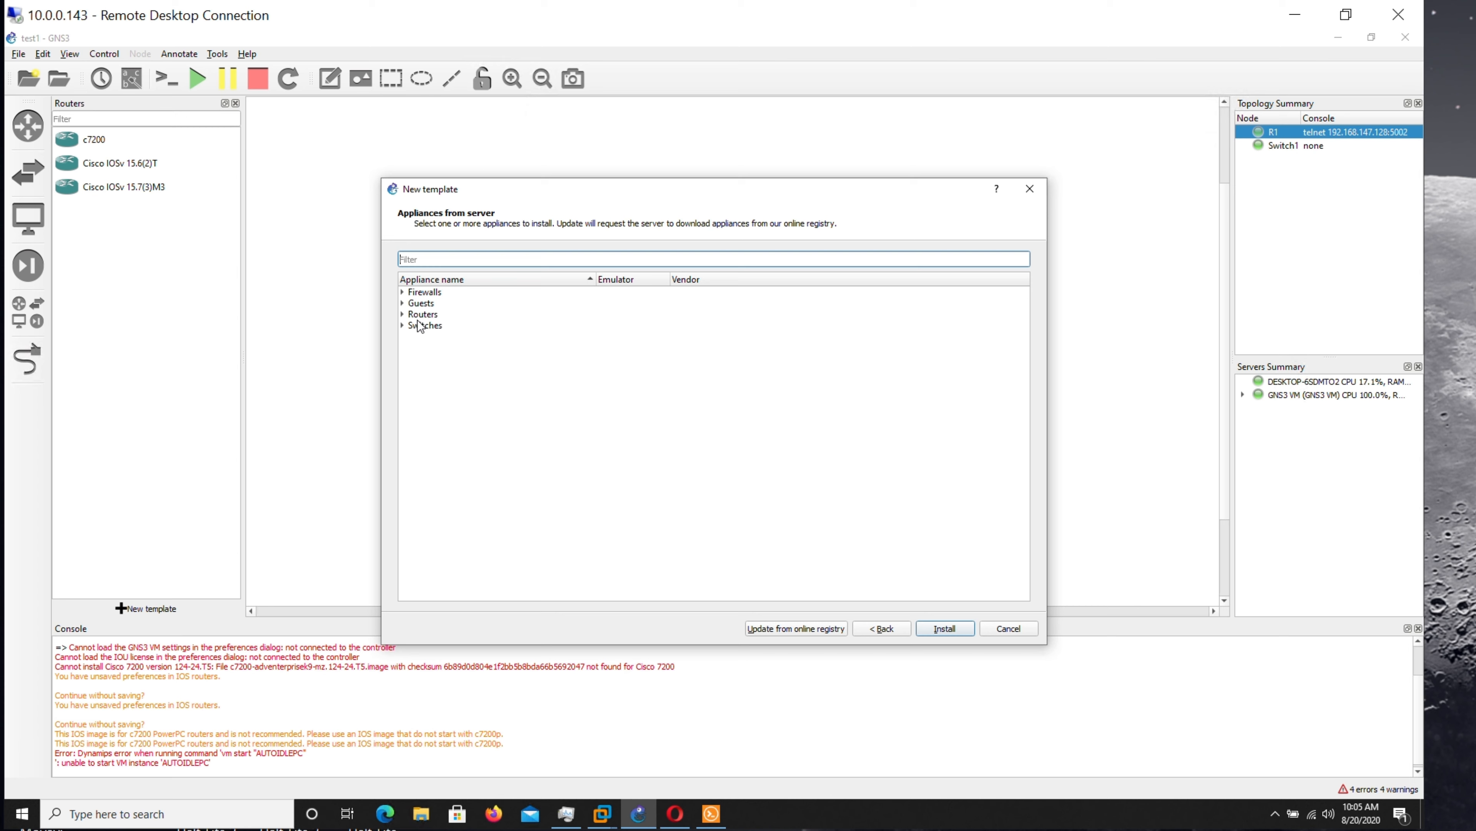
click(403, 325)
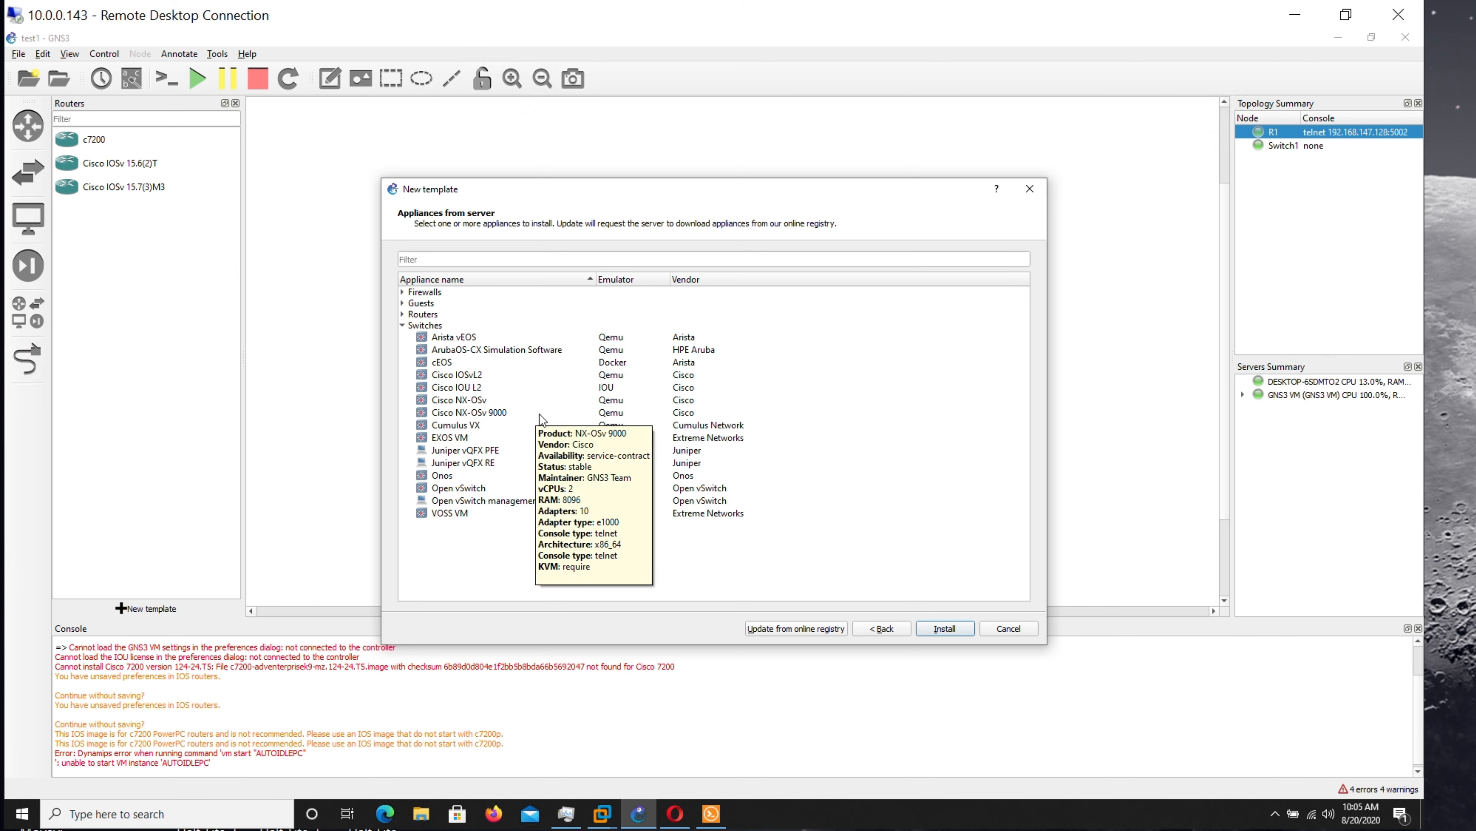
click(458, 376)
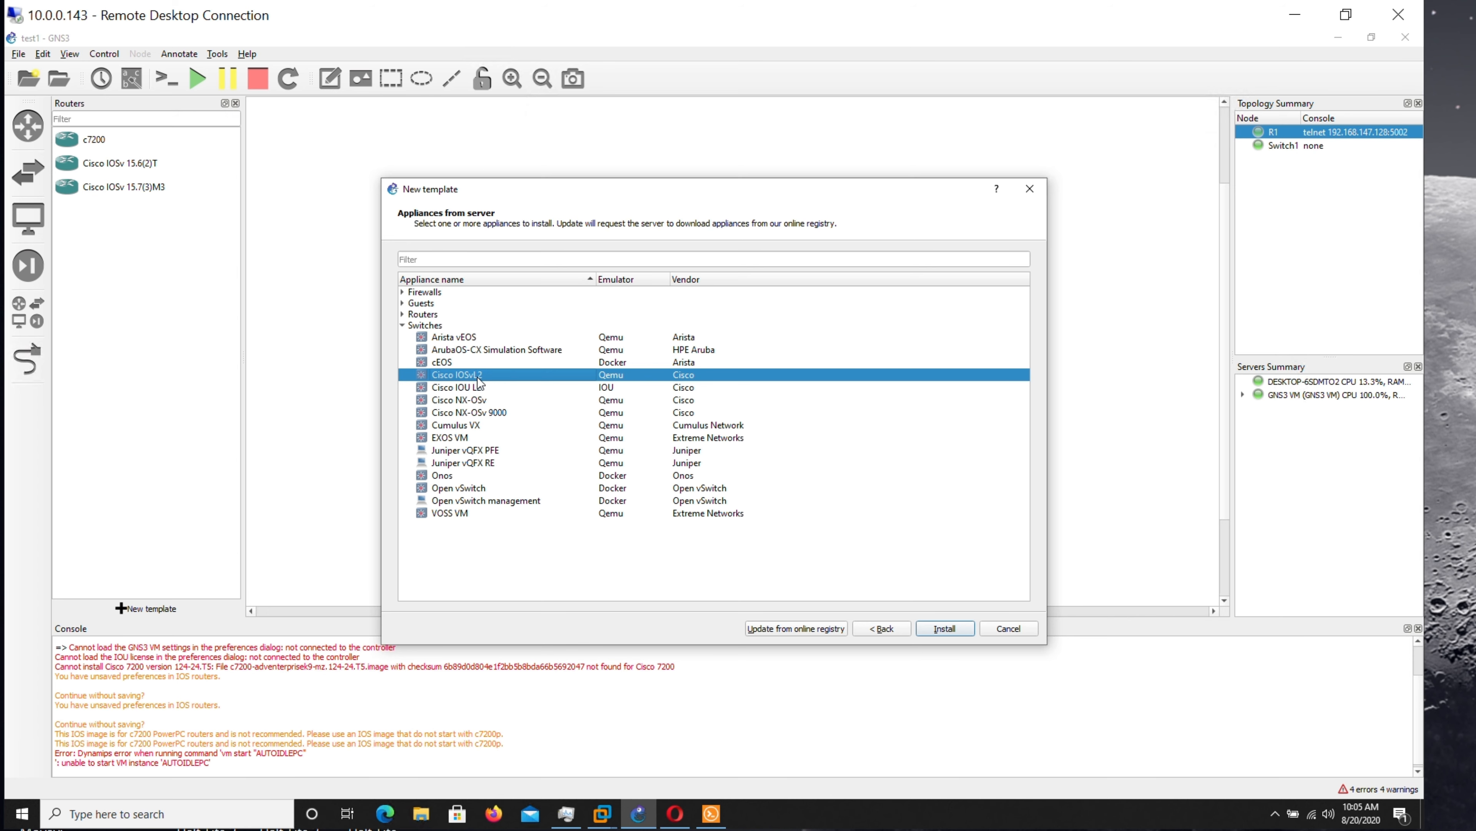
click(946, 629)
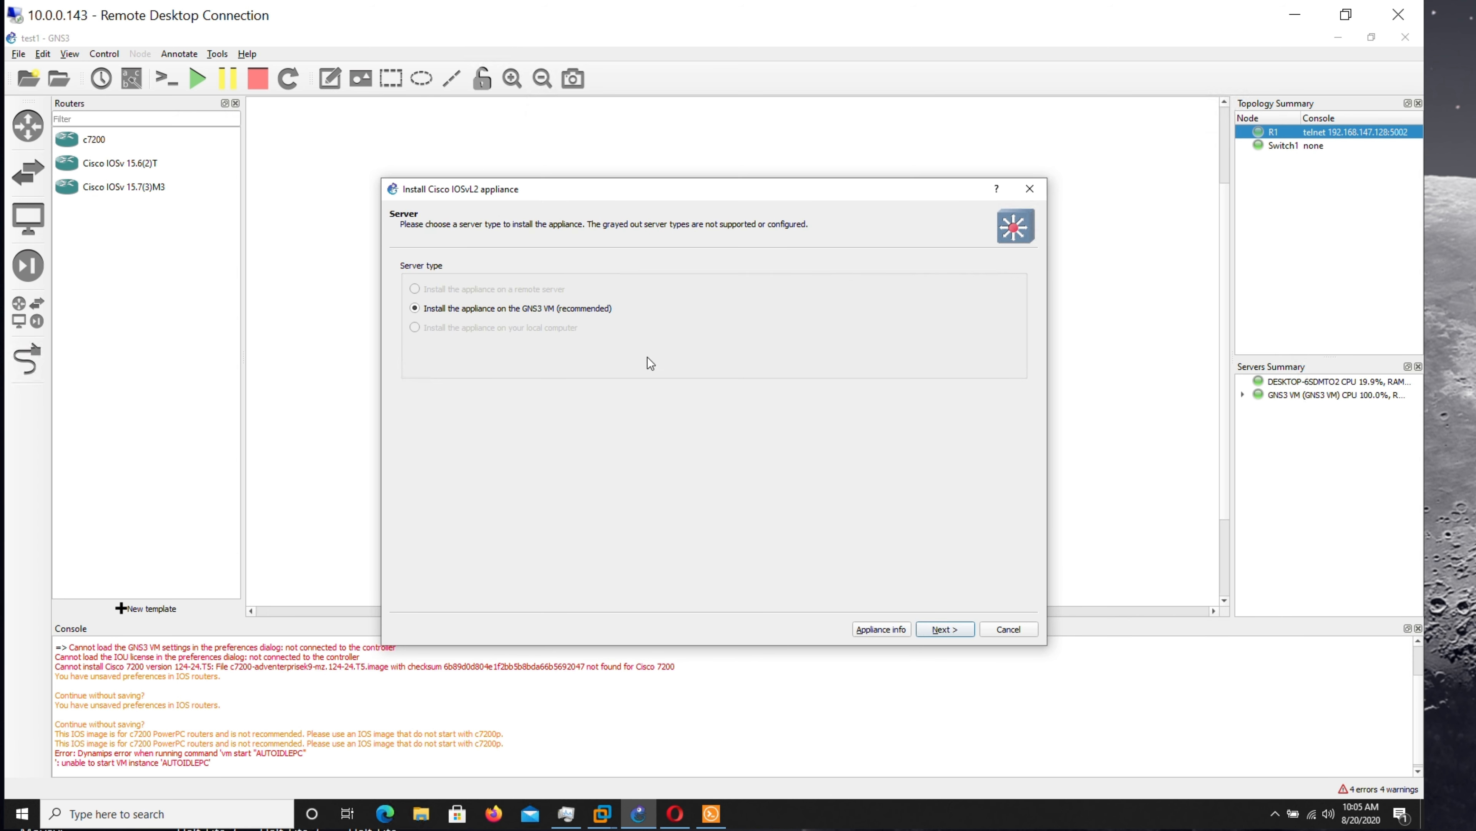
click(953, 629)
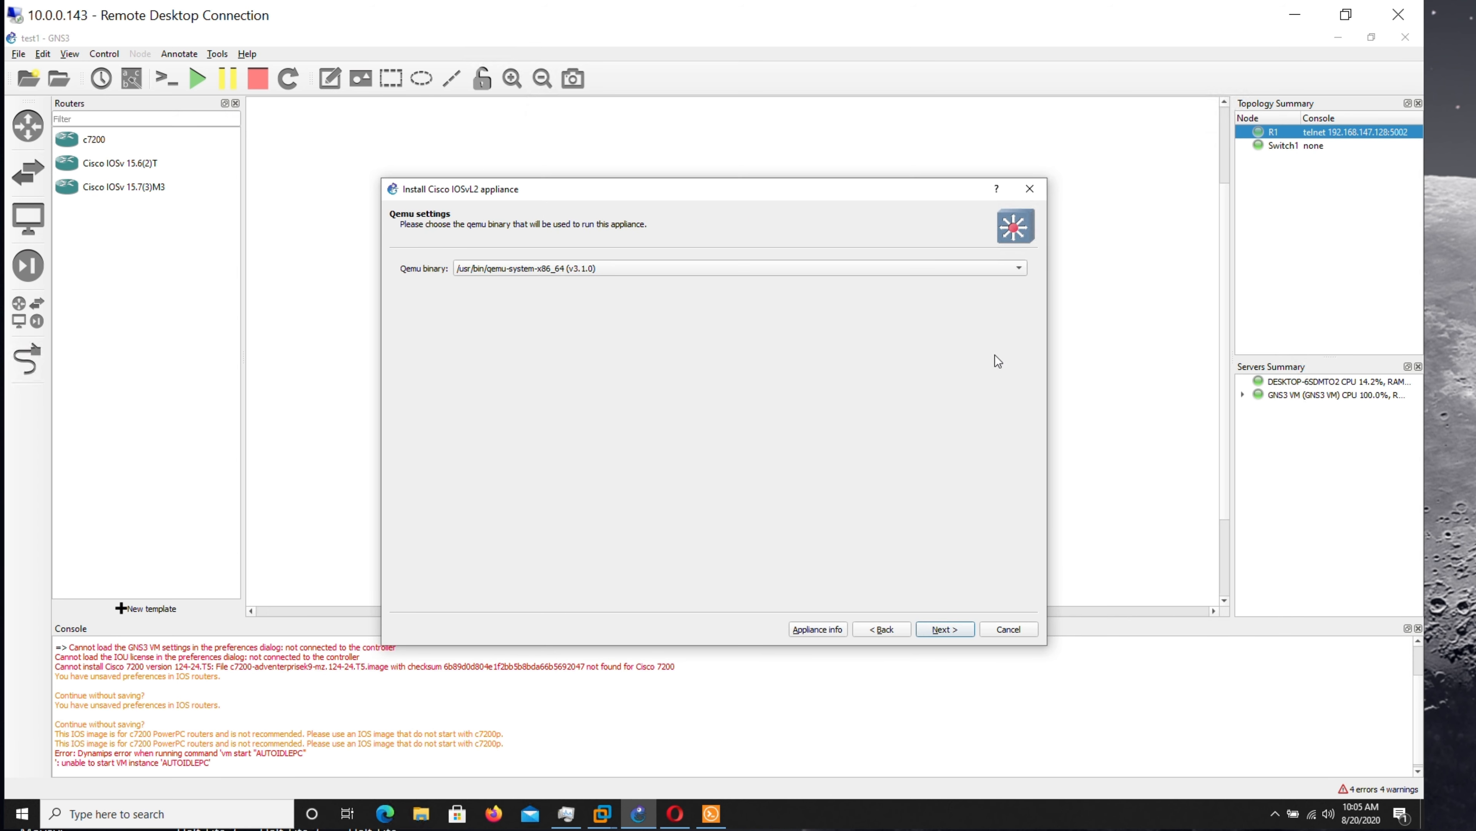
click(957, 630)
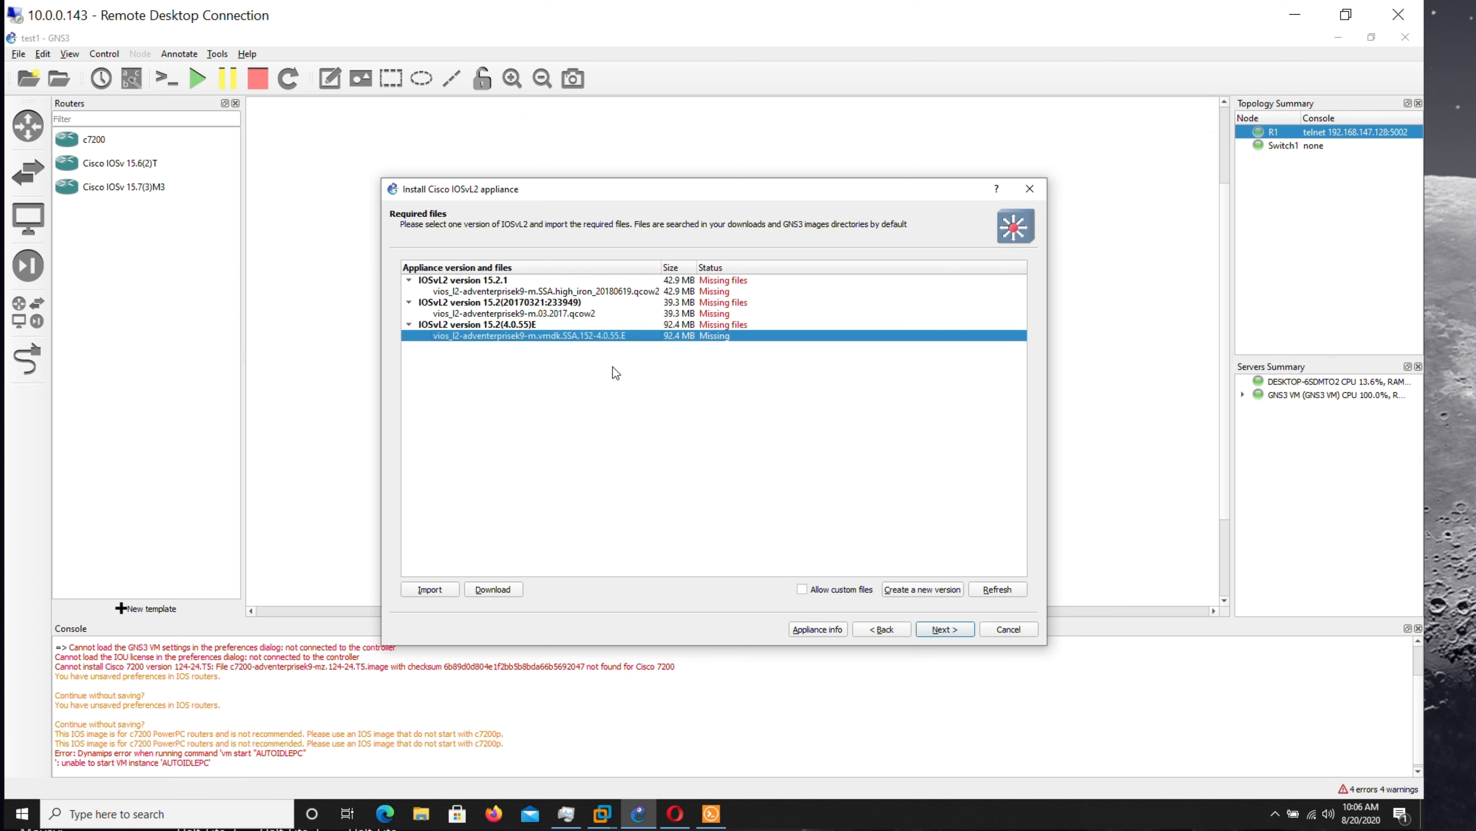
Step: Import the vios_l2-adventerprisek9-m.vmdk.SSA.152-4.0.55.E image from the GNS3 INSTALL folder for IOSvL2 version 15.2(4.0.55)E
click(443, 590)
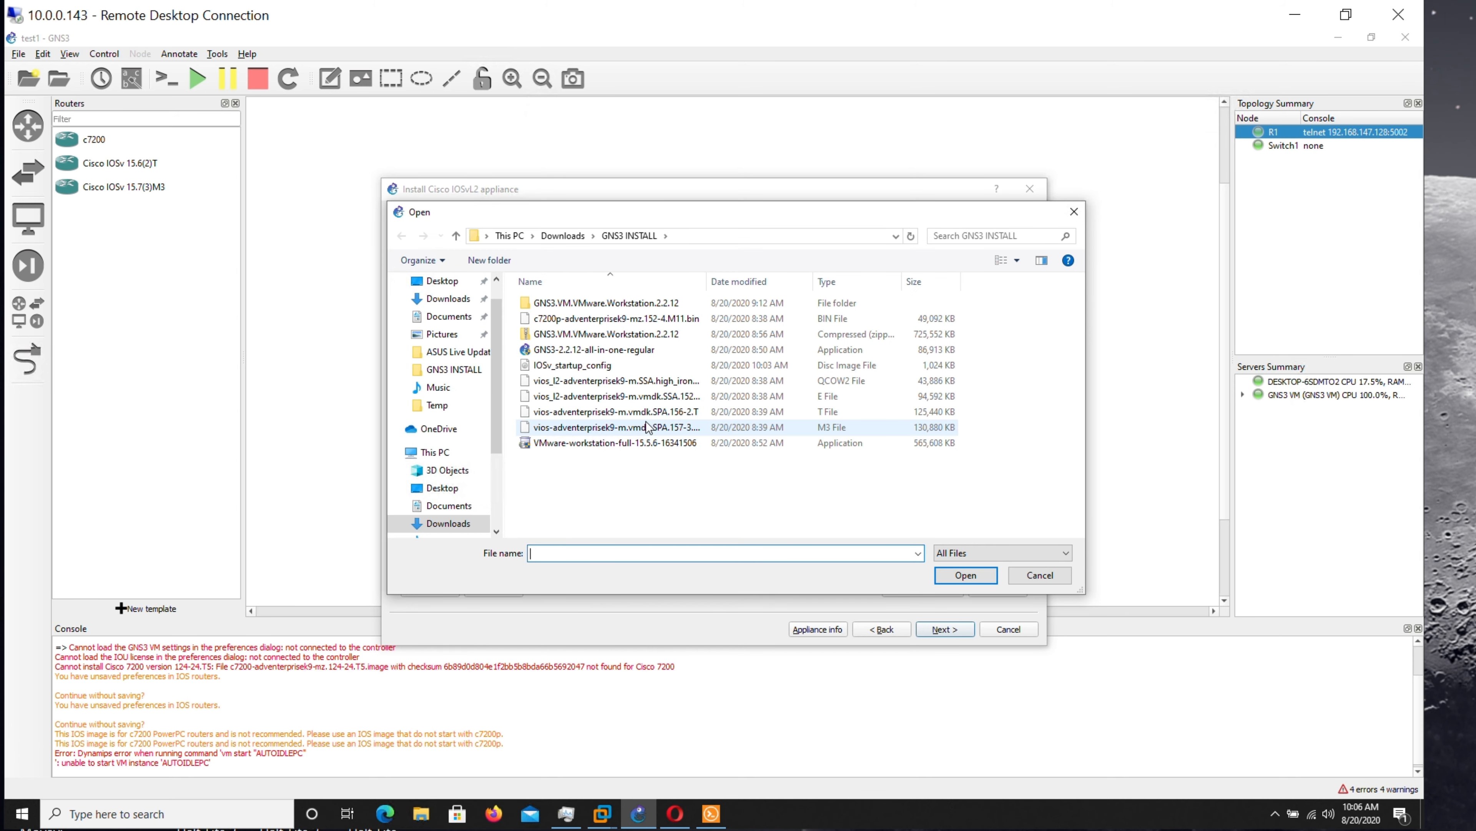
double_click(706, 281)
click(686, 397)
click(987, 576)
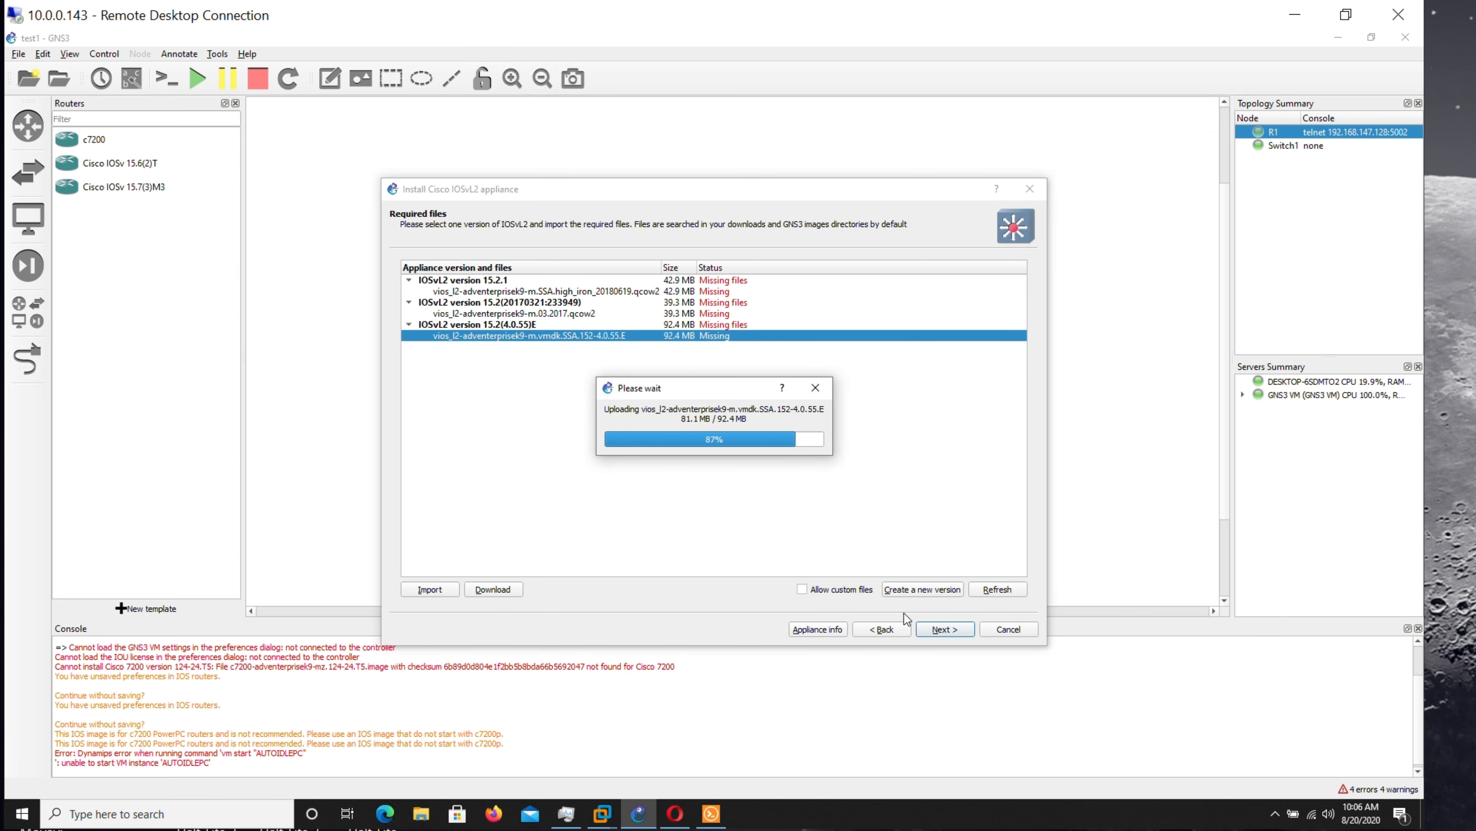
Step: Install Cisco IOSvL2 version 15.2(4.0.55)E and finish creating its switch template
click(537, 324)
click(944, 628)
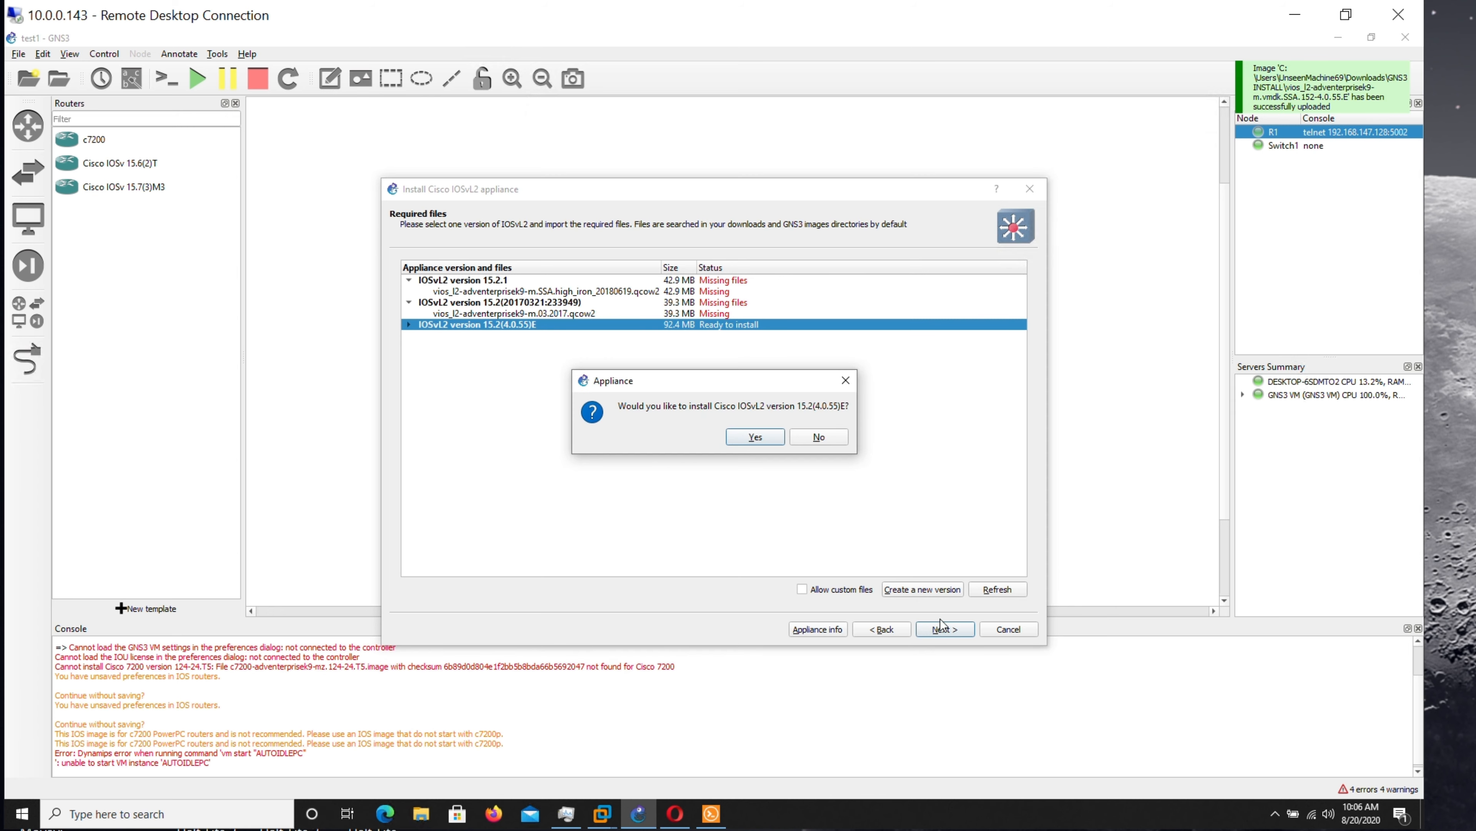
click(765, 433)
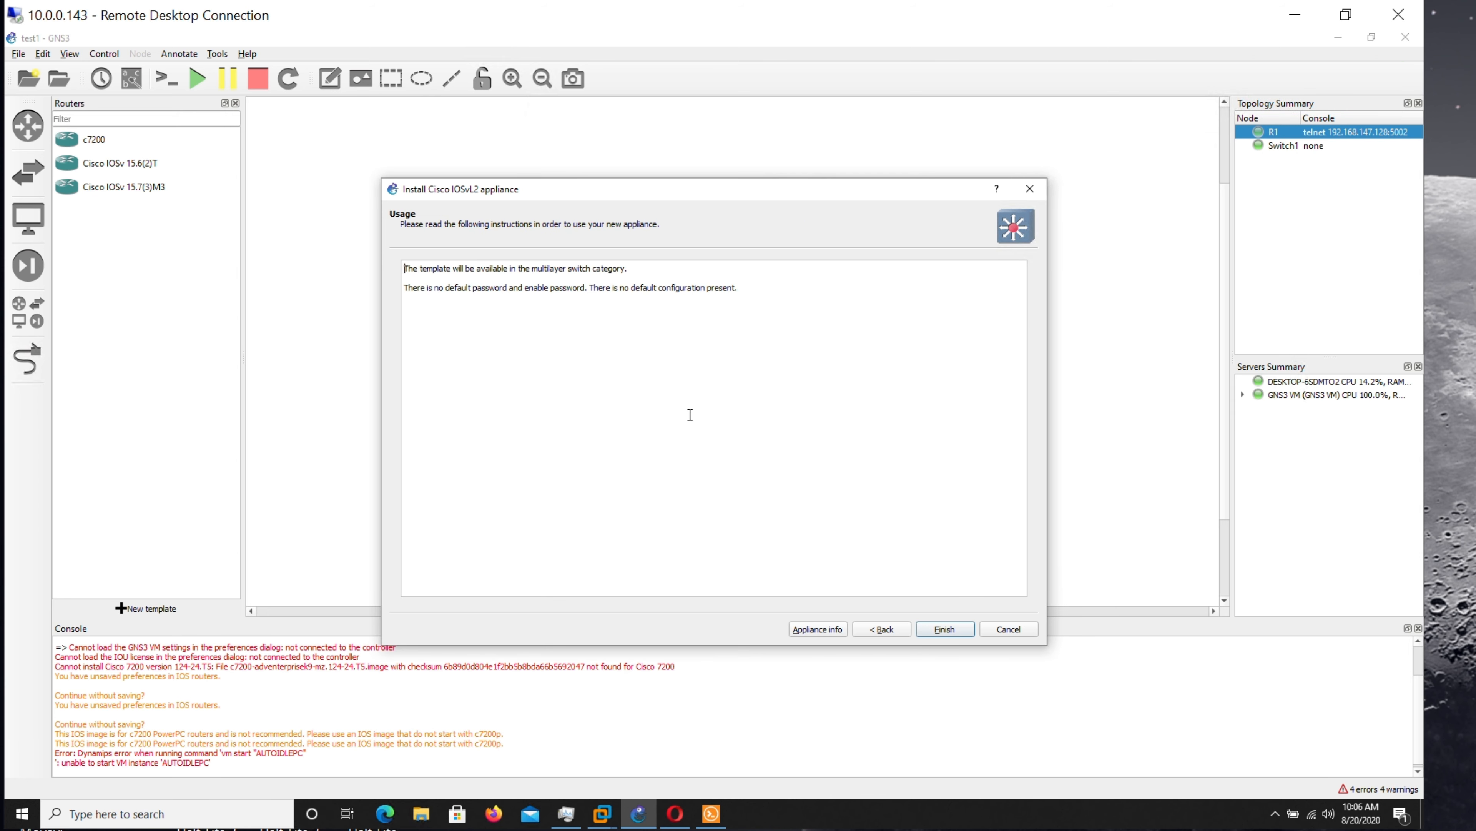
click(946, 615)
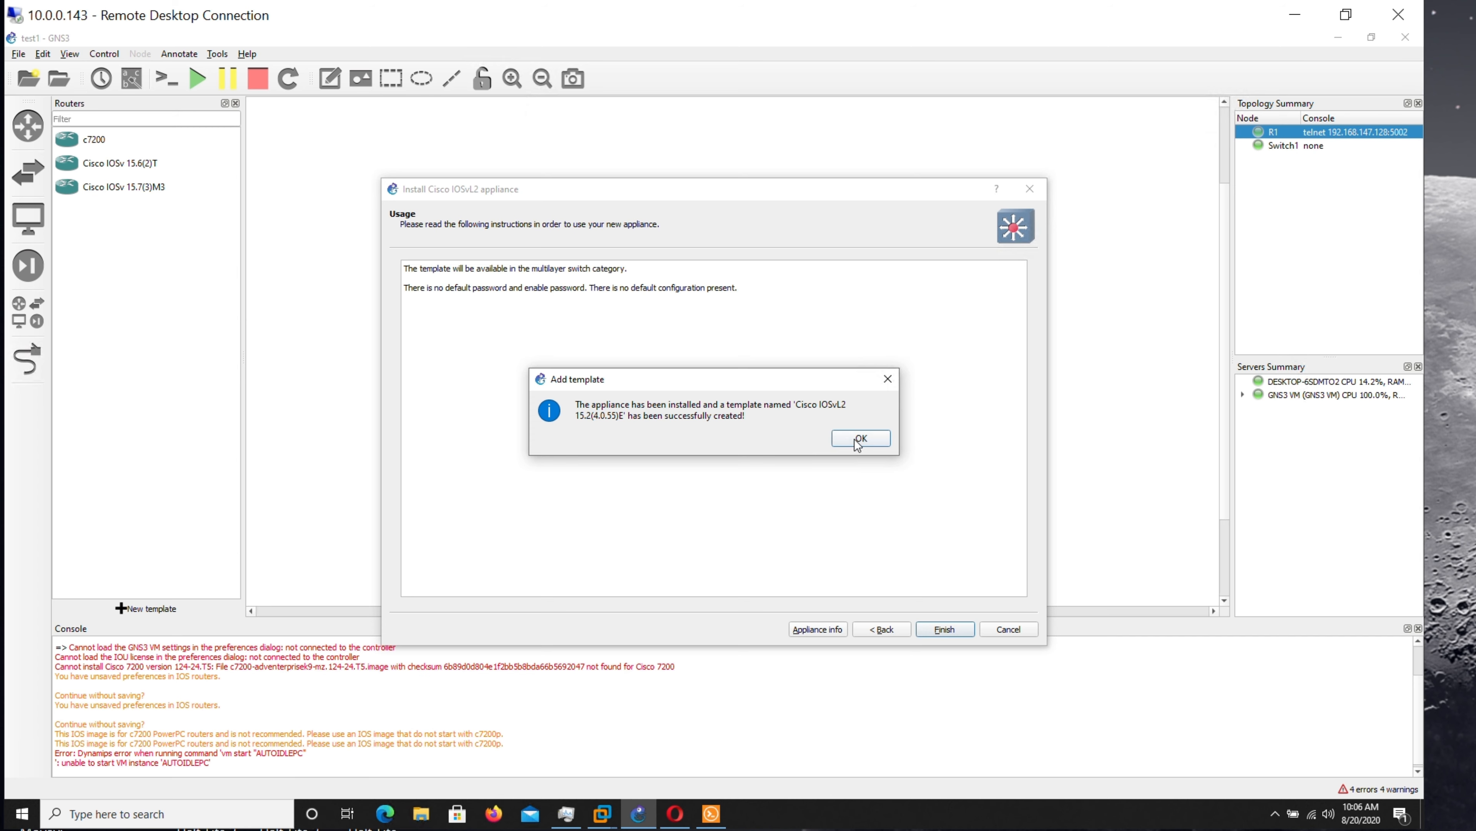
click(862, 438)
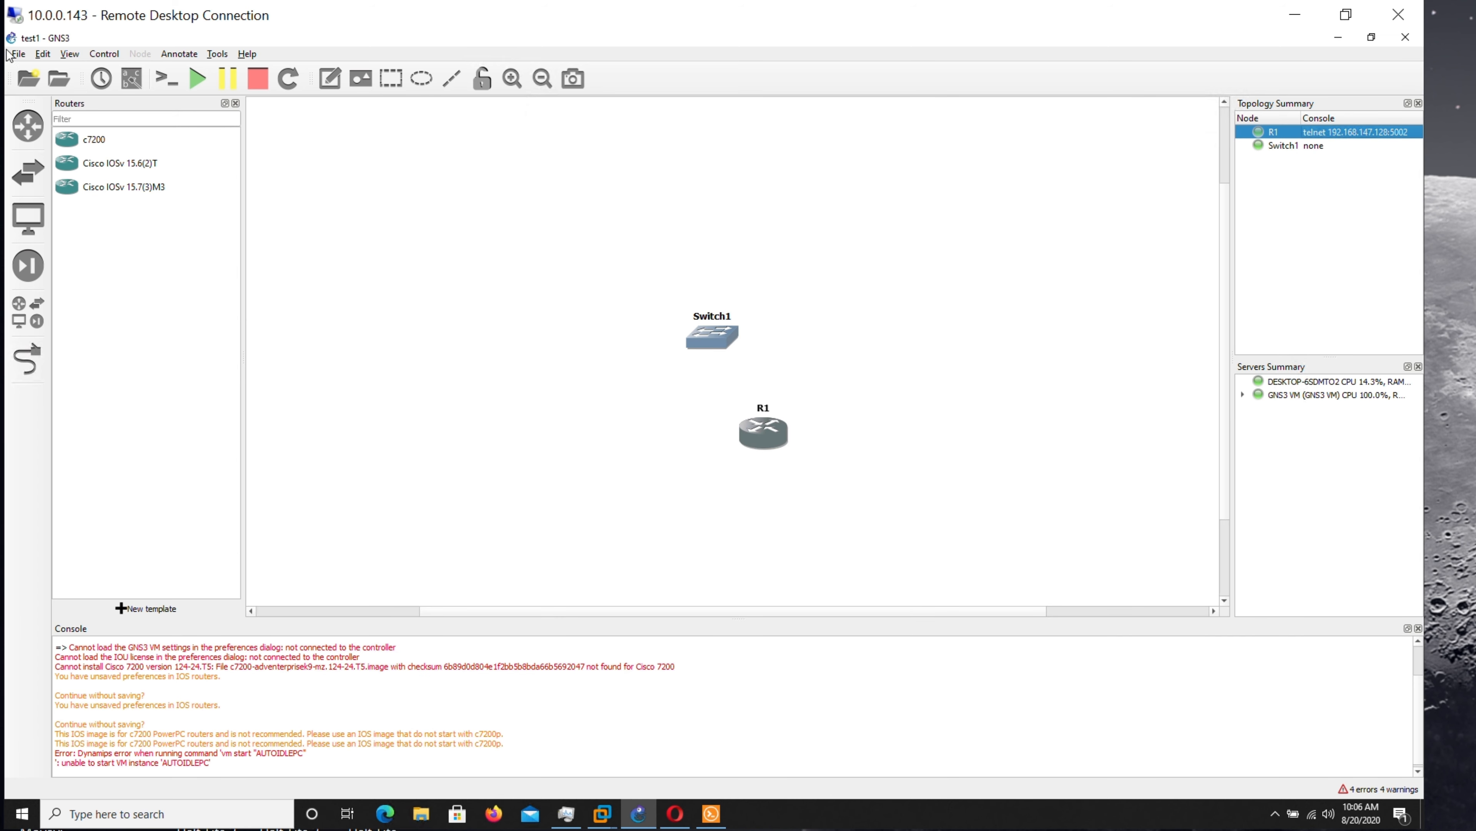
Step: Begin another Cisco IOSvL2 switch appliance installation on the GNS3 VM, keeping the qemu-system-x86_64 (v3.1.0) binary
click(19, 56)
click(55, 208)
click(965, 630)
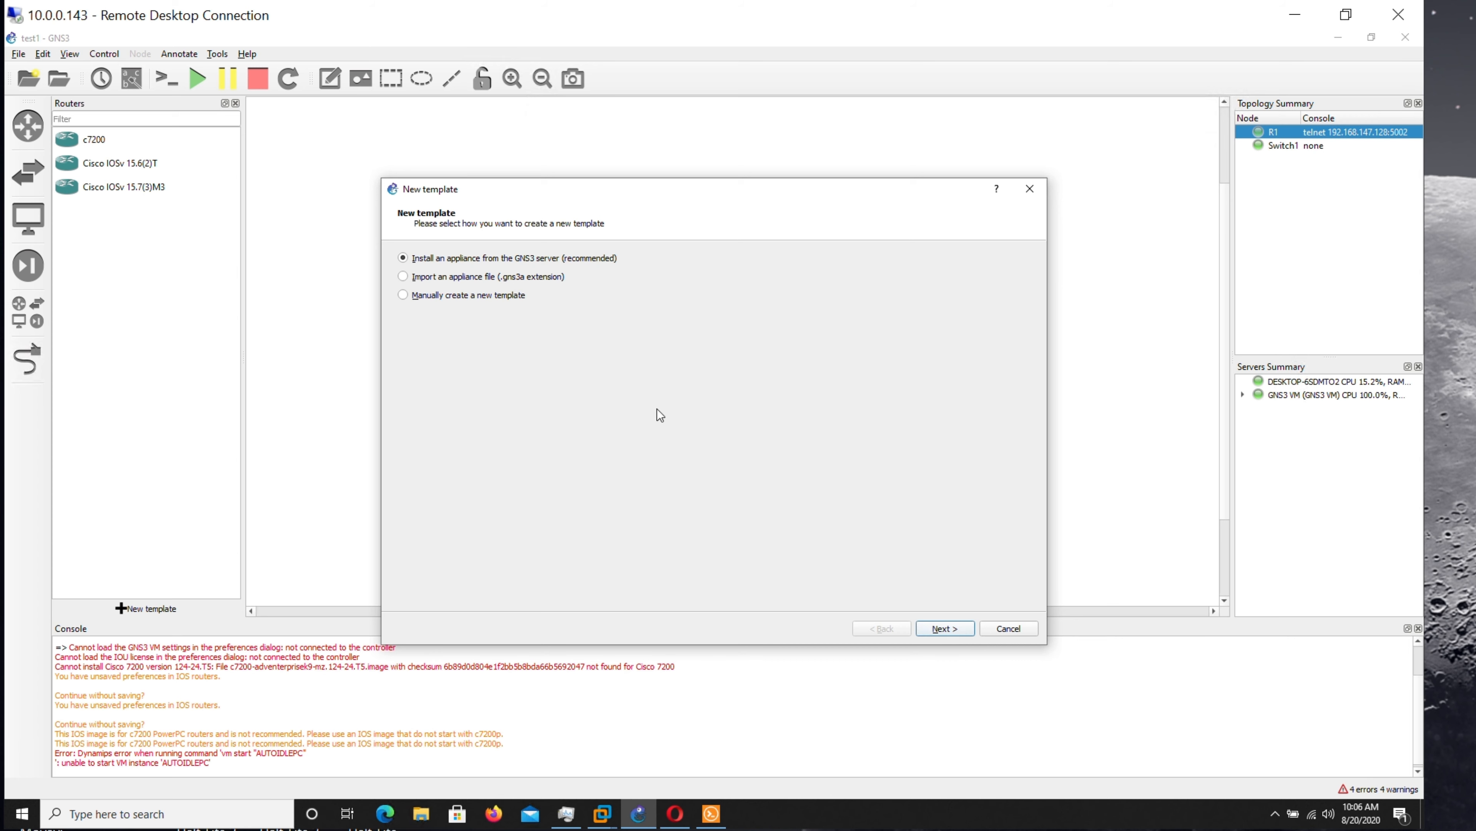
click(402, 325)
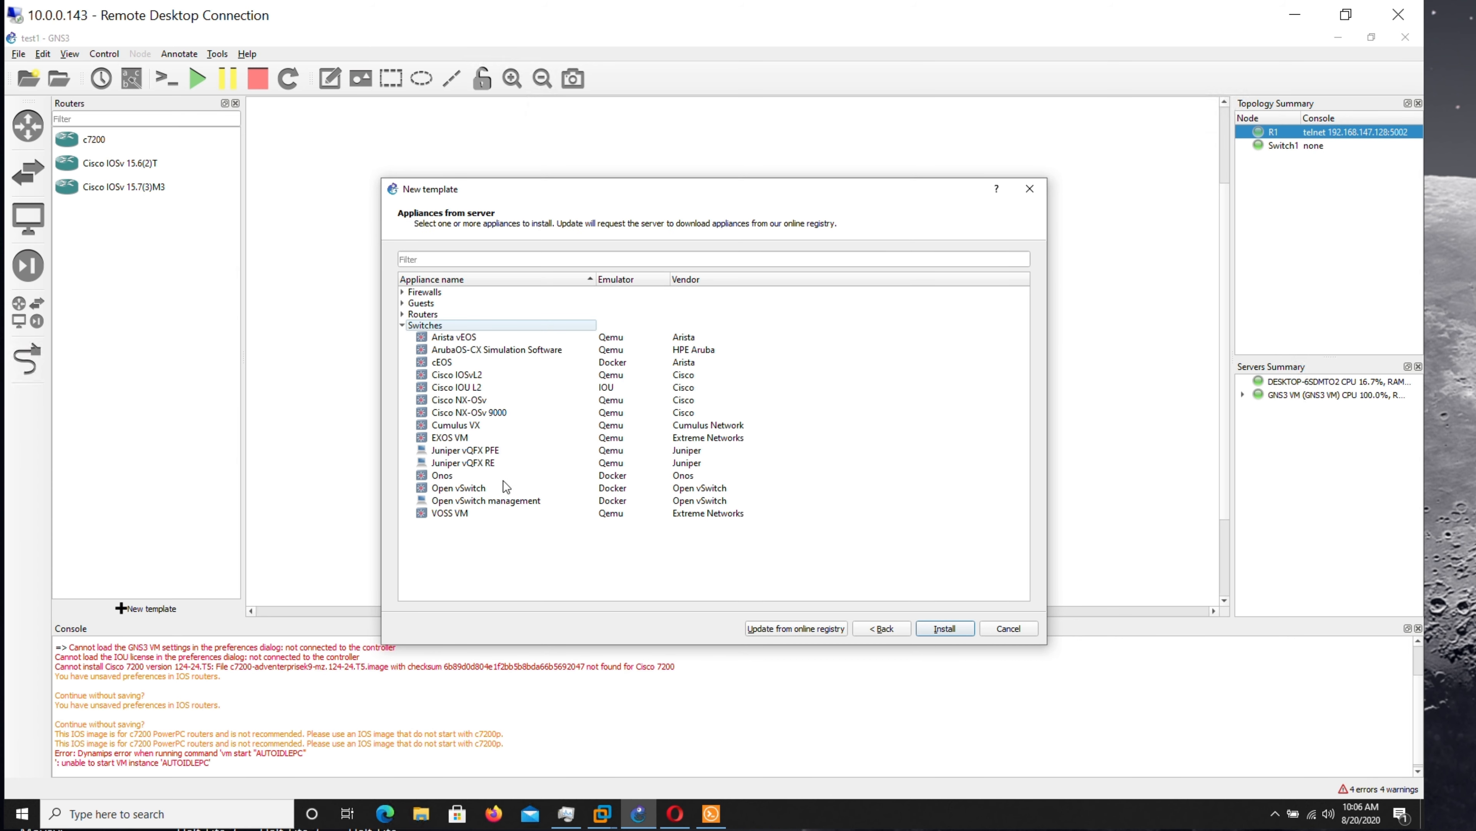
click(486, 375)
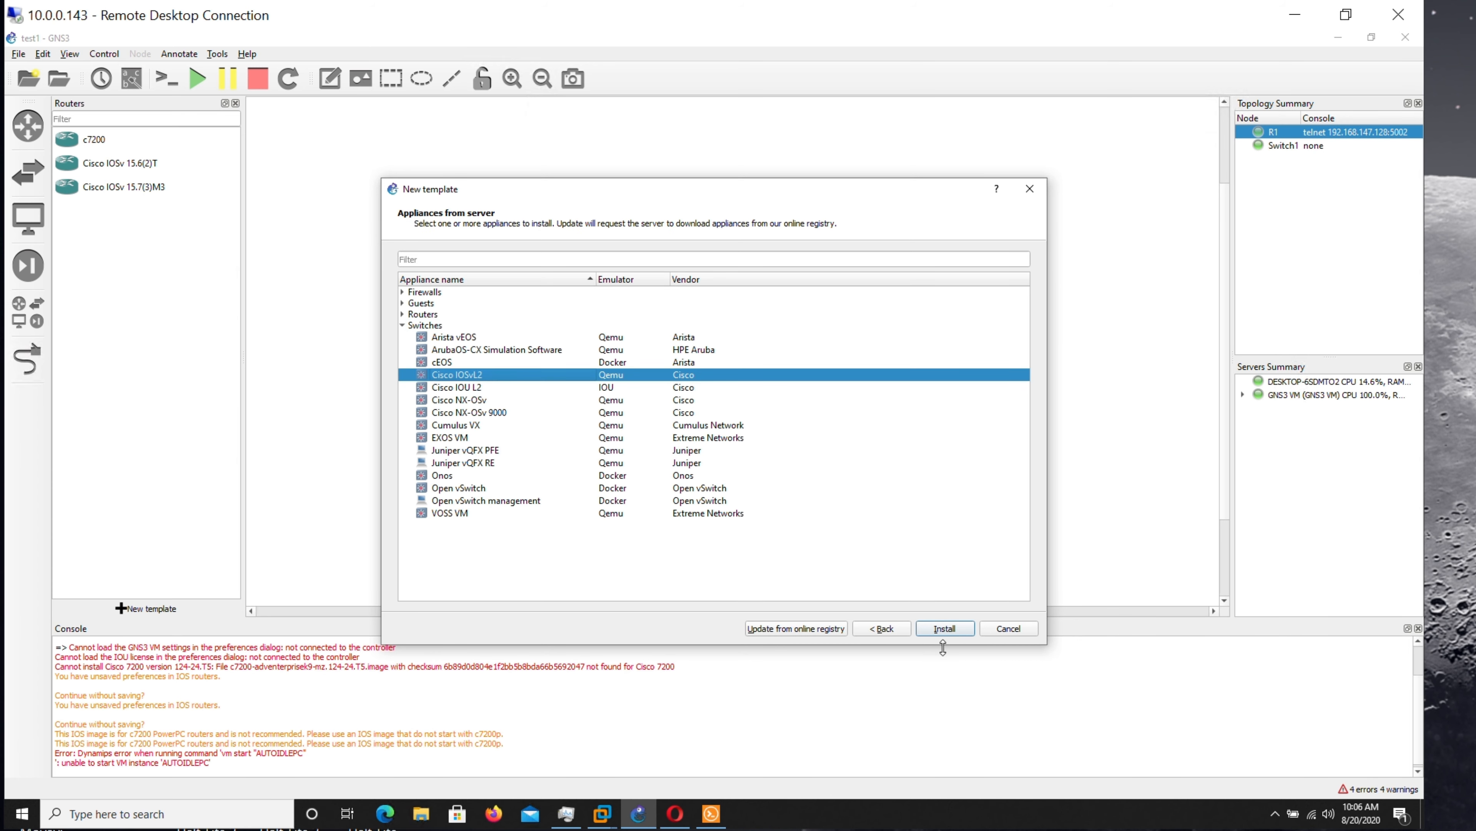
click(947, 629)
click(941, 628)
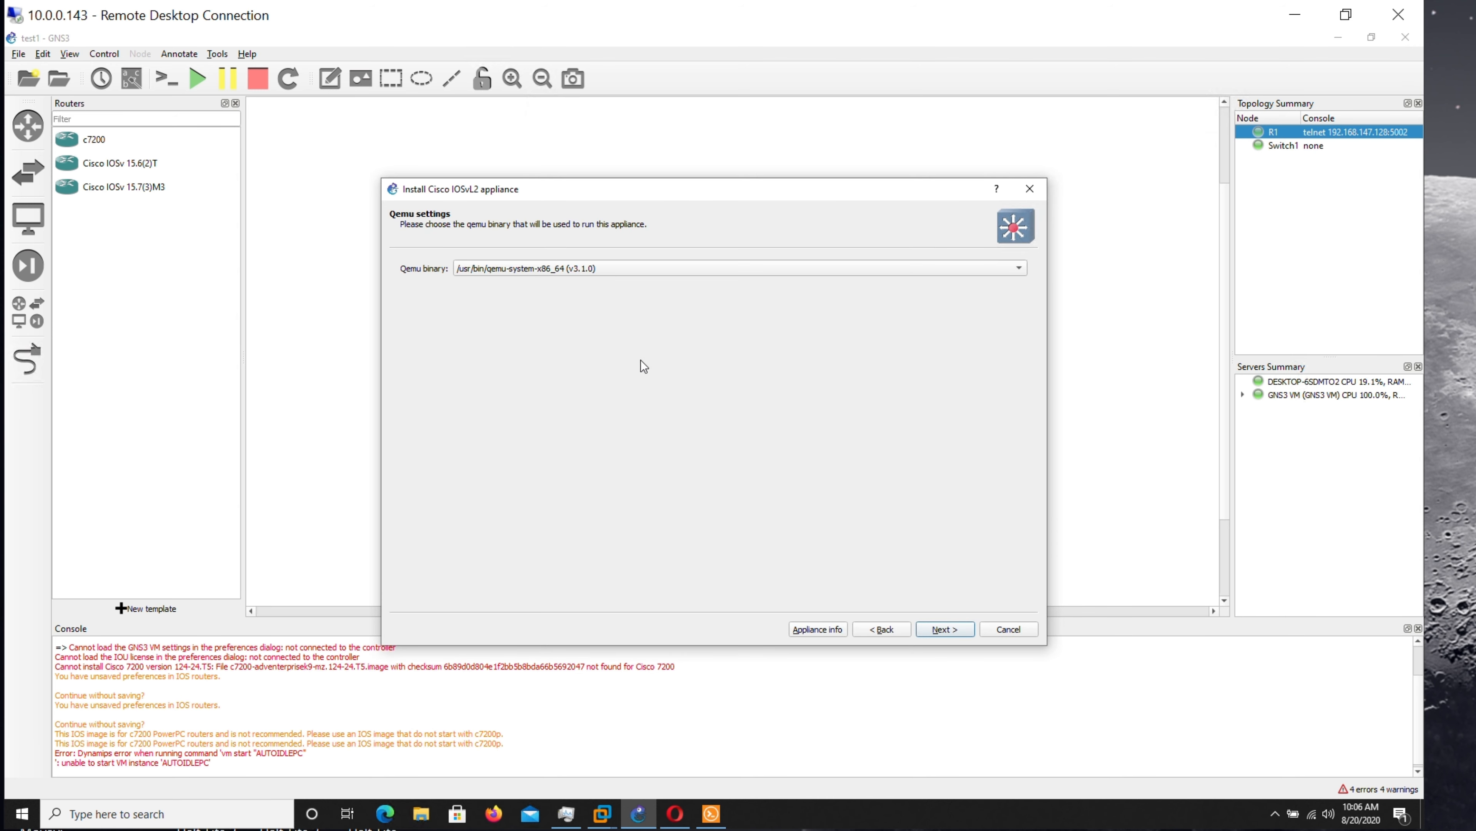
click(947, 629)
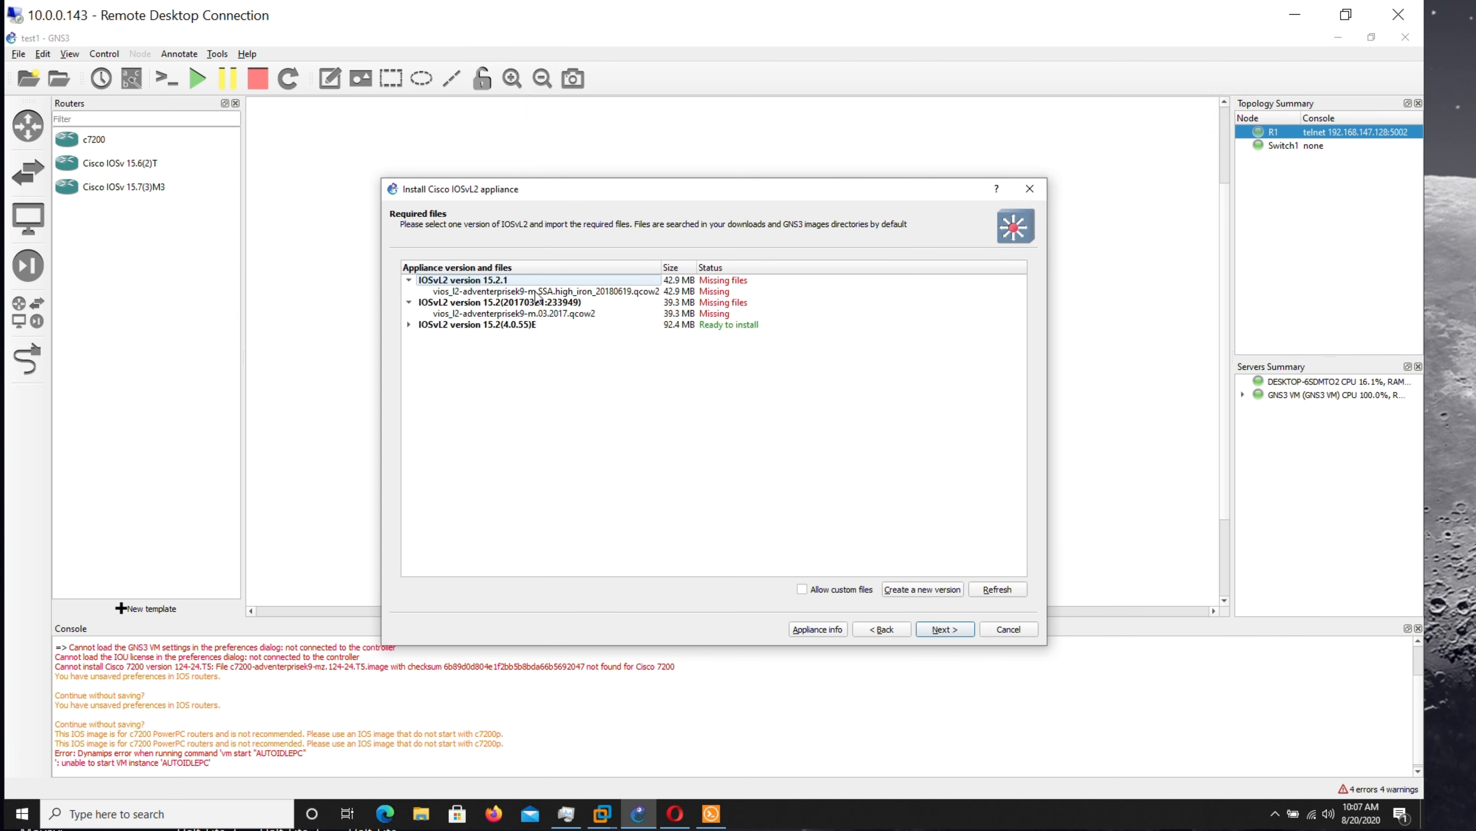
Step: Import the vios_l2-adventerprisek9-m.SSA.high_iron_20180619.qcow2 image from the GNS3 INSTALL folder for IOSvL2 version 15.2.1
click(692, 291)
click(430, 589)
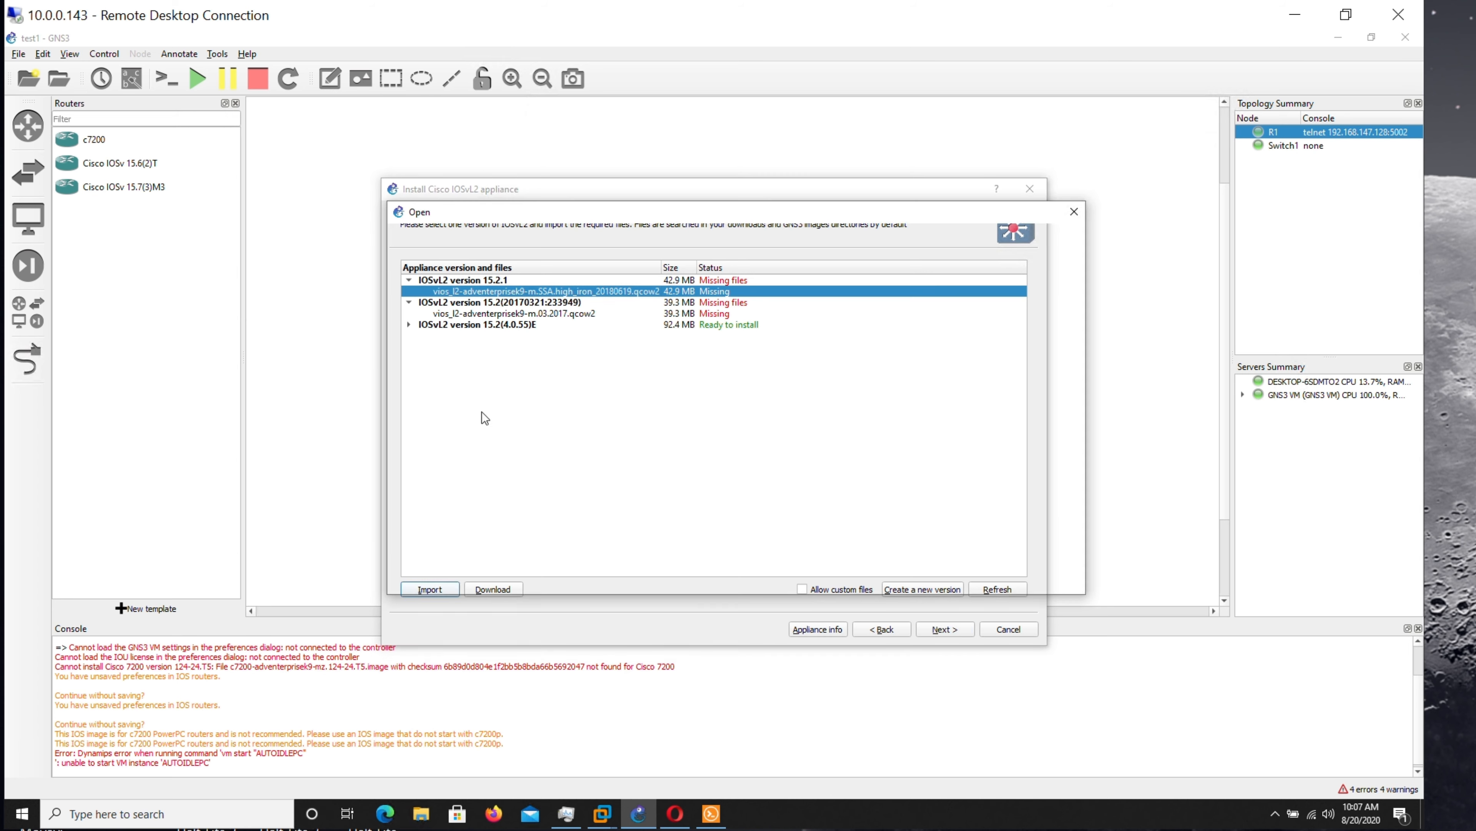
click(645, 380)
click(965, 575)
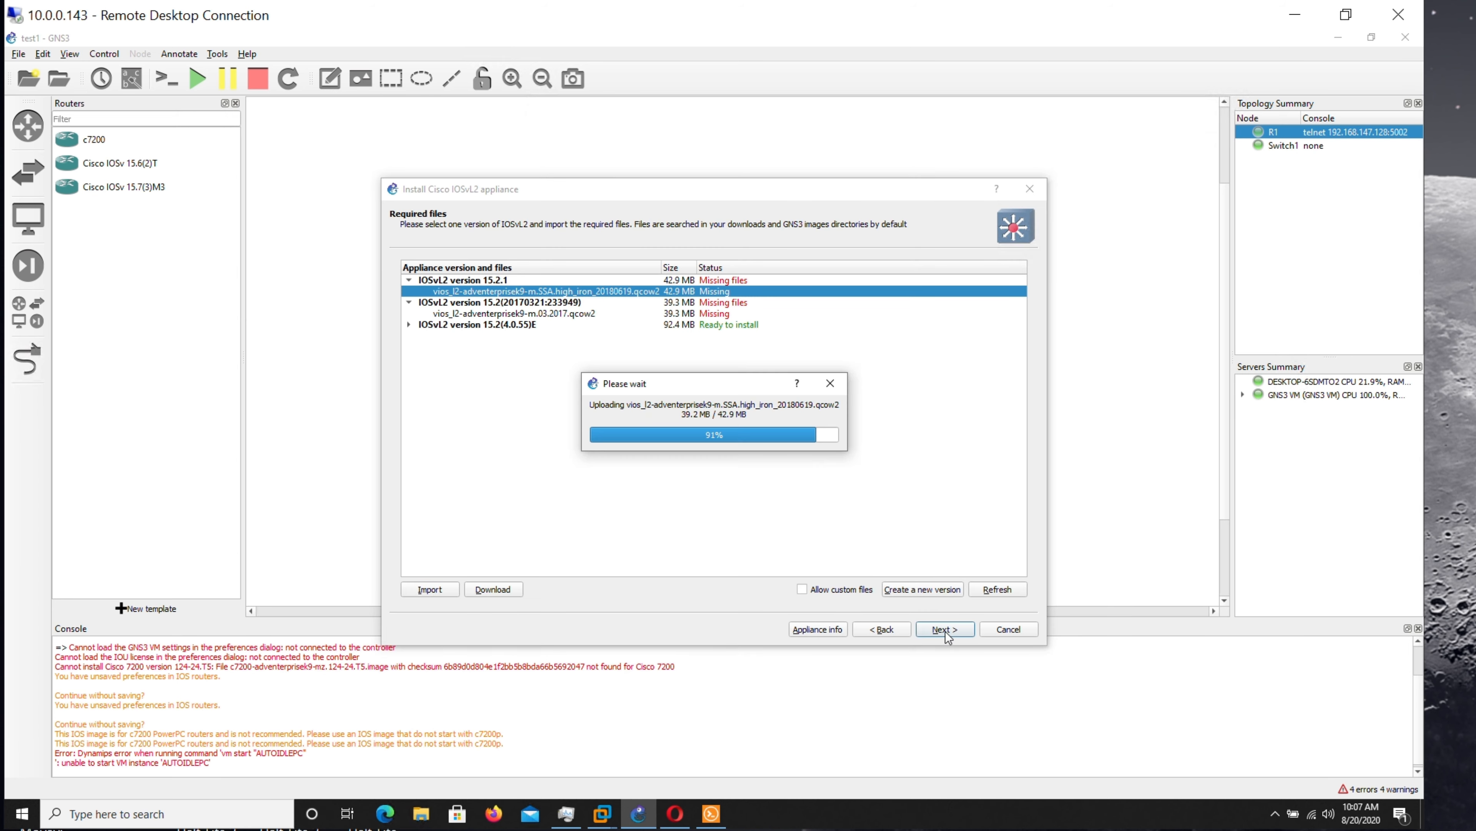
Step: Install Cisco IOSvL2 version 15.2.1 and finish creating its switch template
click(675, 281)
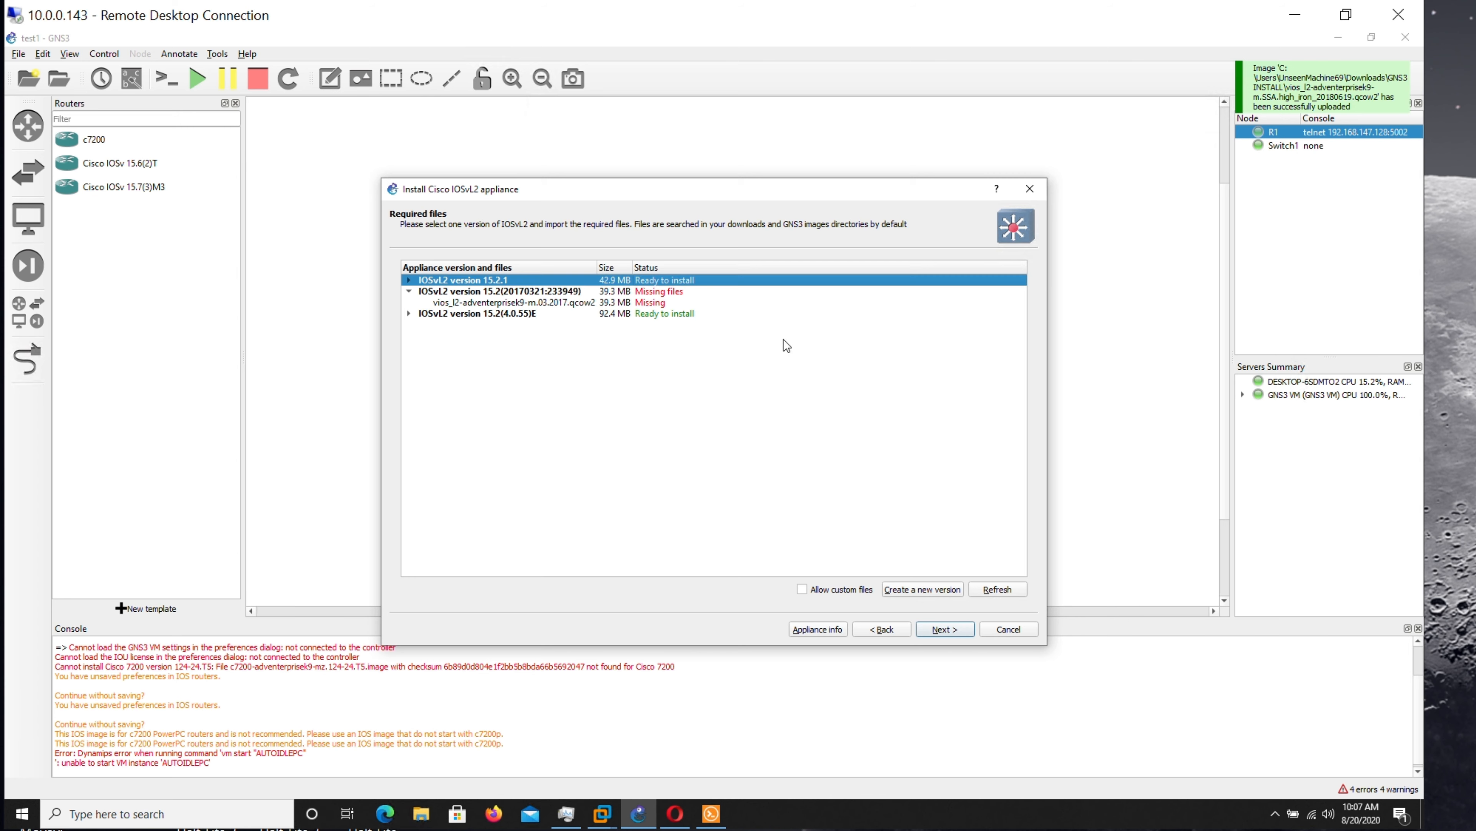
click(972, 637)
click(744, 437)
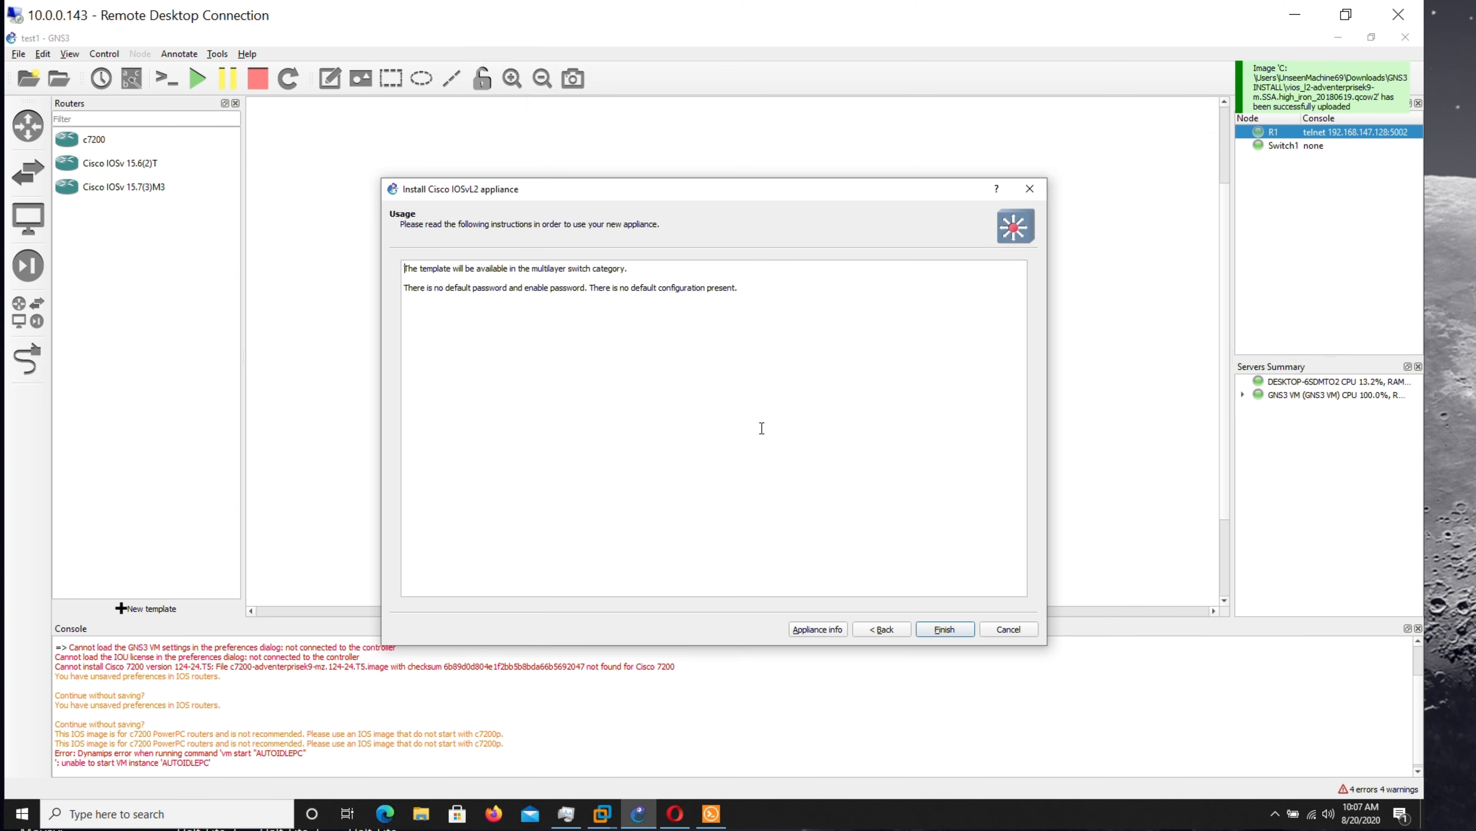
click(944, 629)
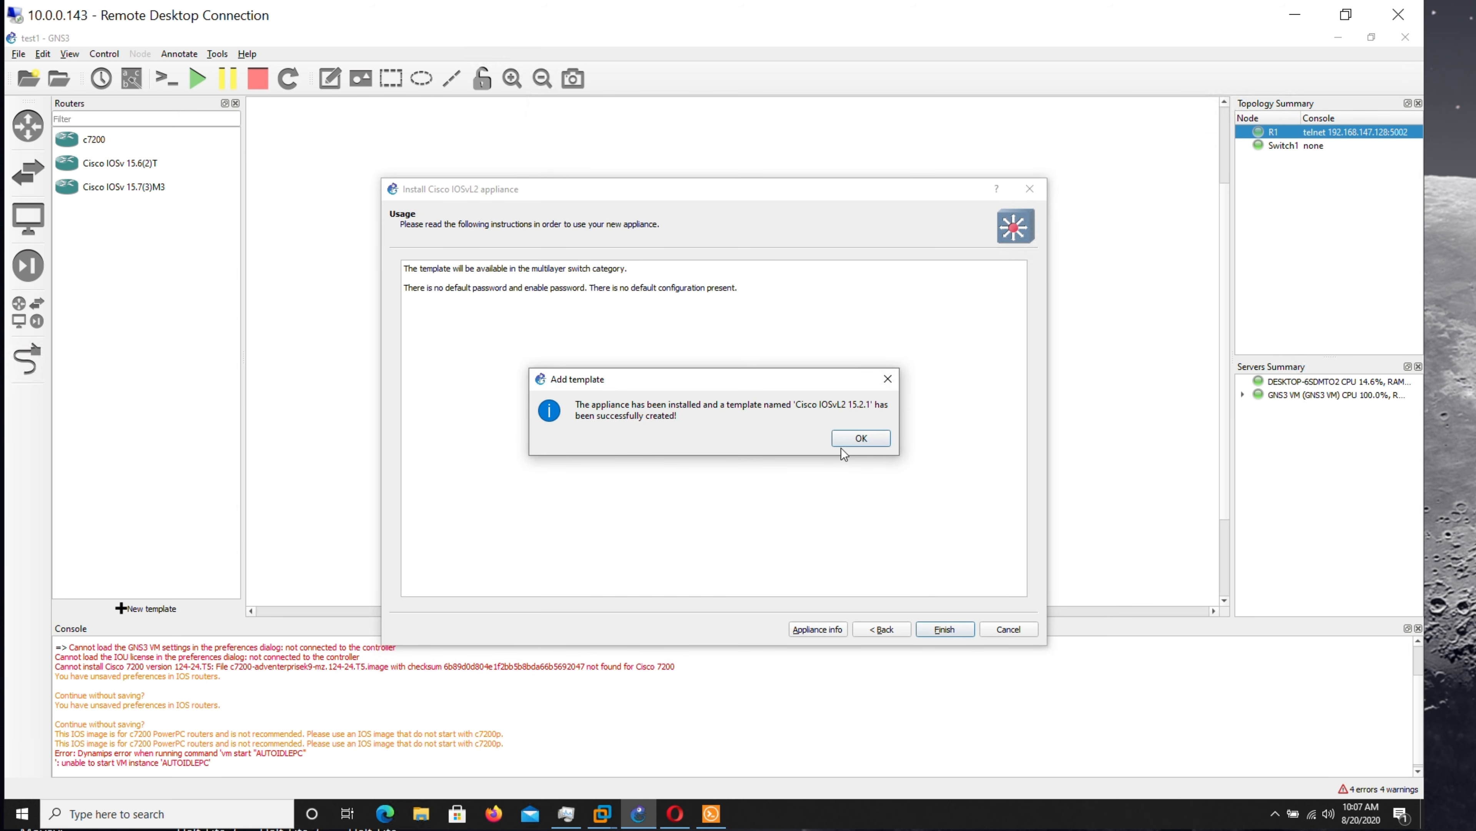
click(850, 439)
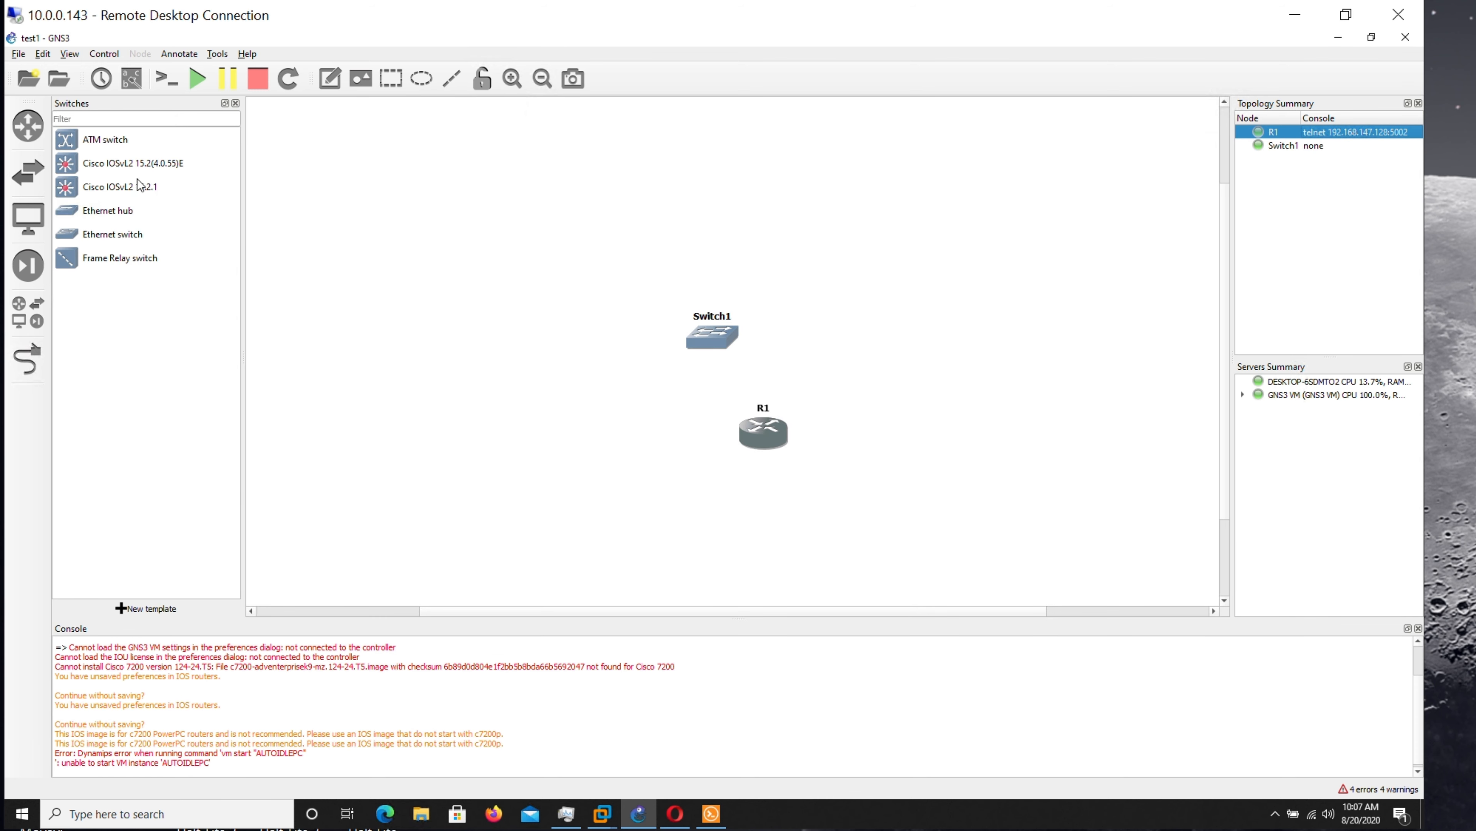
Step: Add a Cisco IOSvL2 15.2.1 switch to the workspace above and left of Switch1 and start it
drag(135, 187, 561, 234)
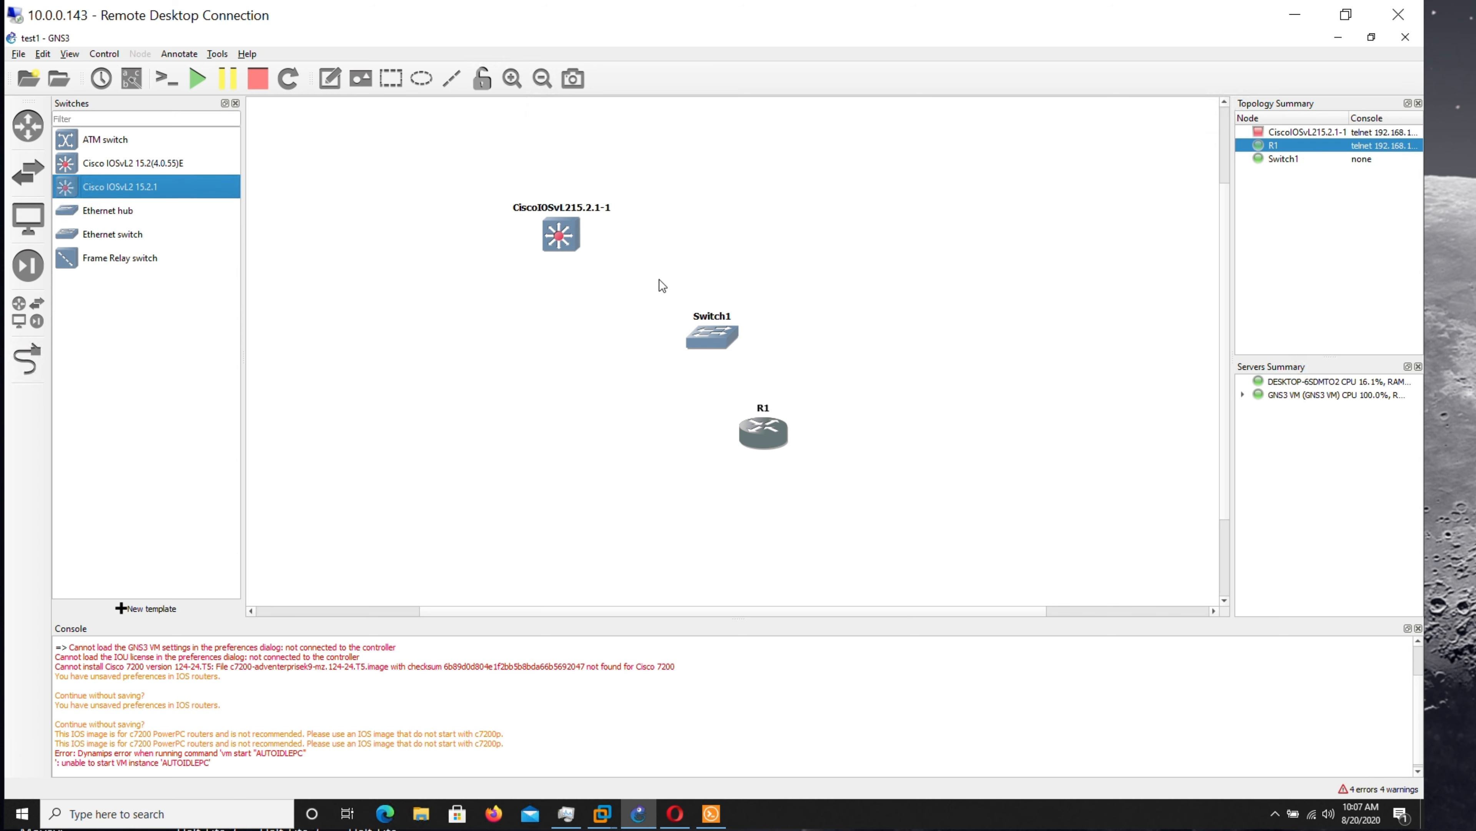
right_click(556, 244)
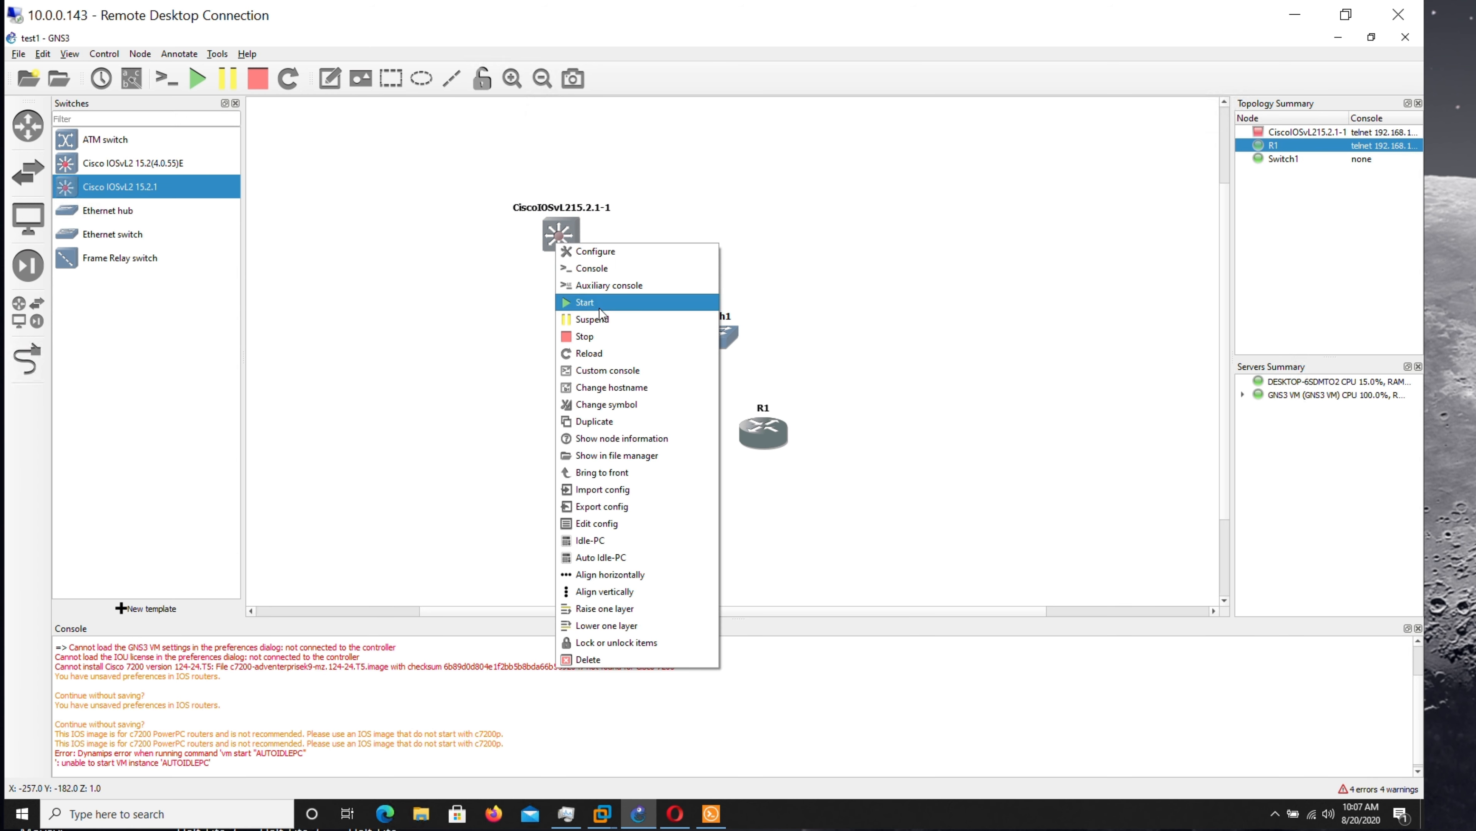
click(587, 302)
Step: Open the Cisco IOSvL2 15.2.1 switch's console and enter privileged mode with the en command
right_click(569, 236)
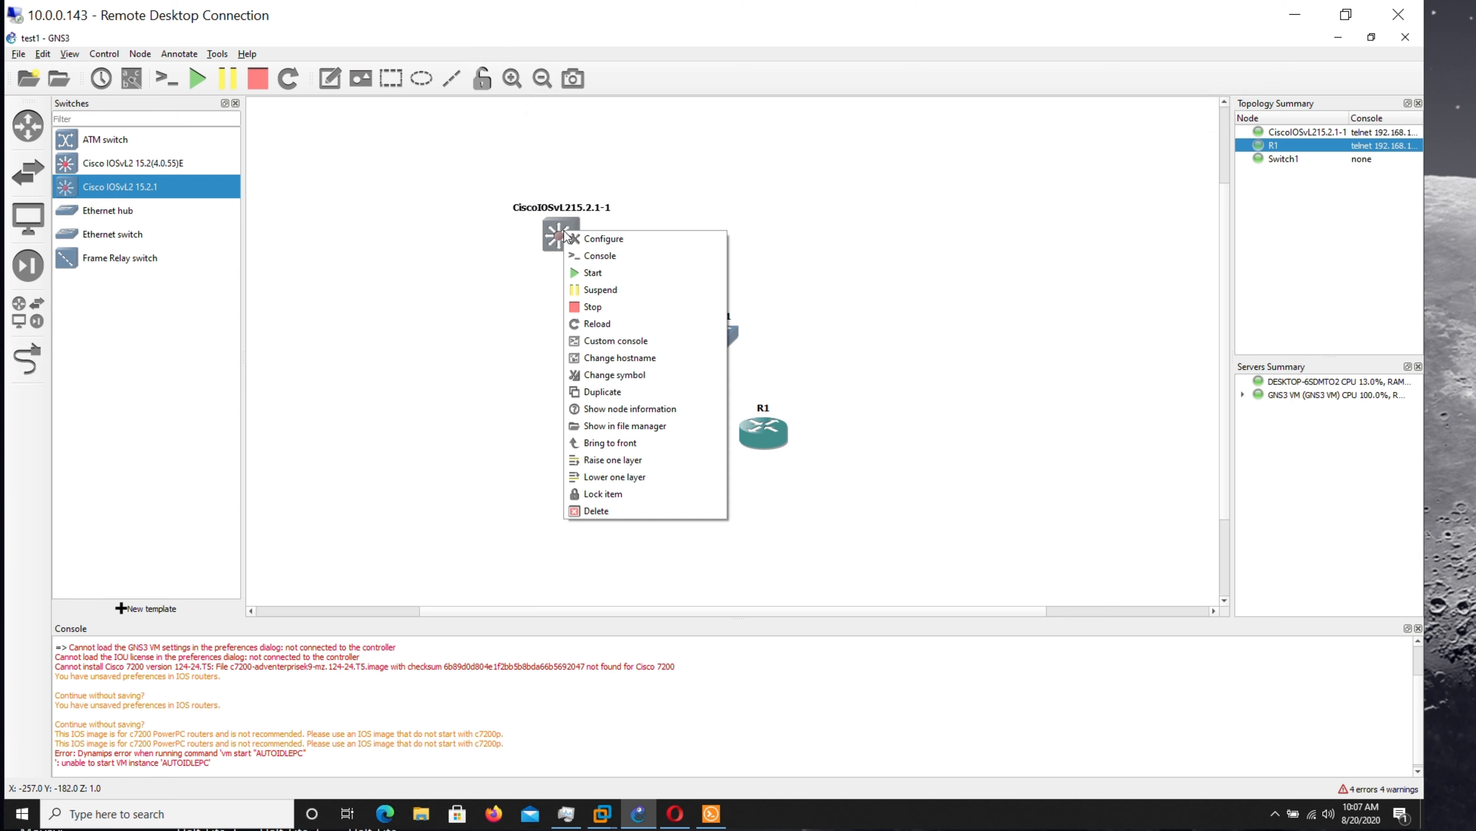
click(610, 260)
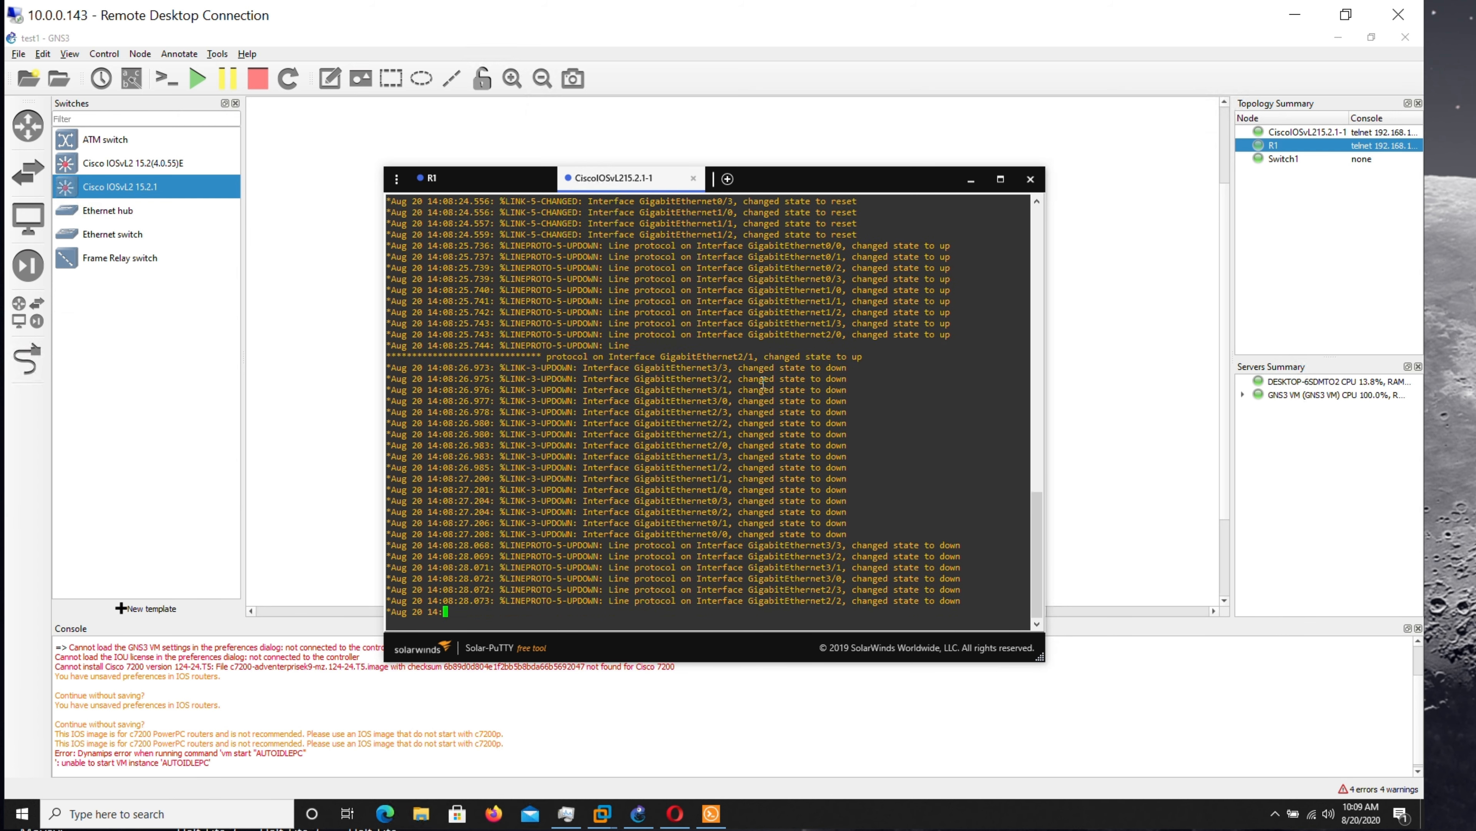
key(Return)
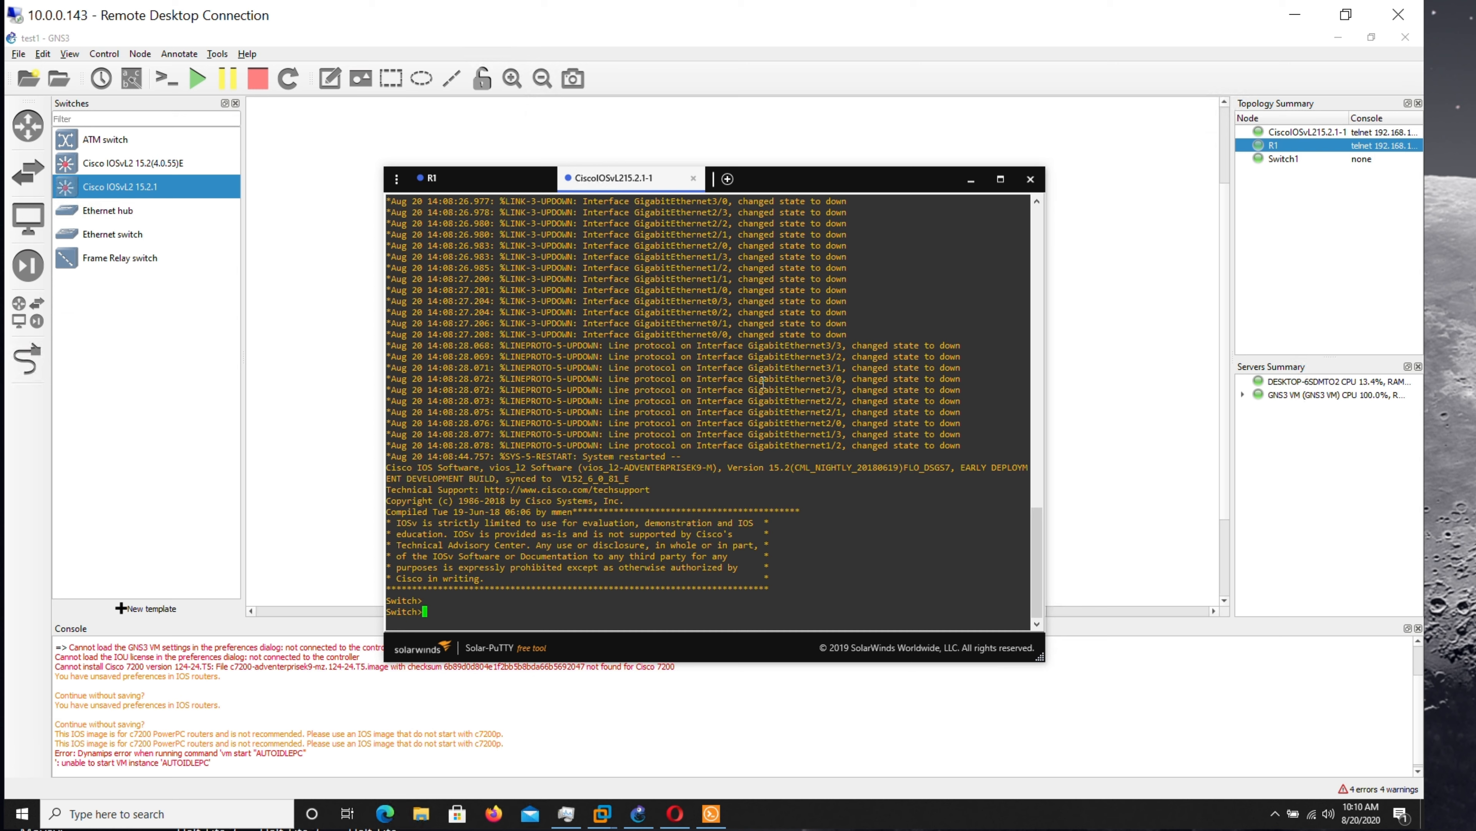
text(en)
key(Return)
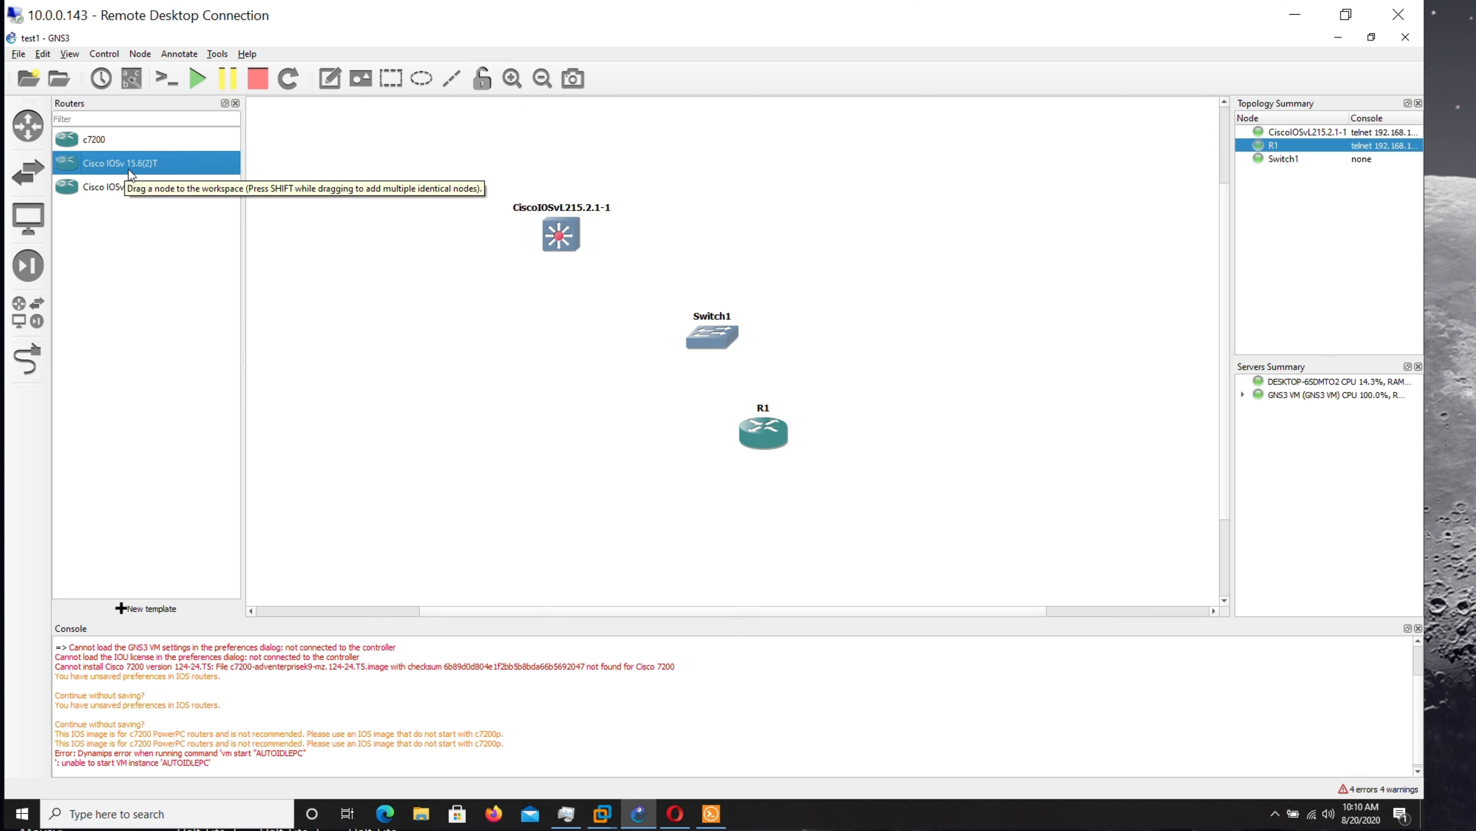
Step: Add a Cisco IOSv 15.6(2)T router to the workspace left of R1 and start it
drag(130, 163, 449, 385)
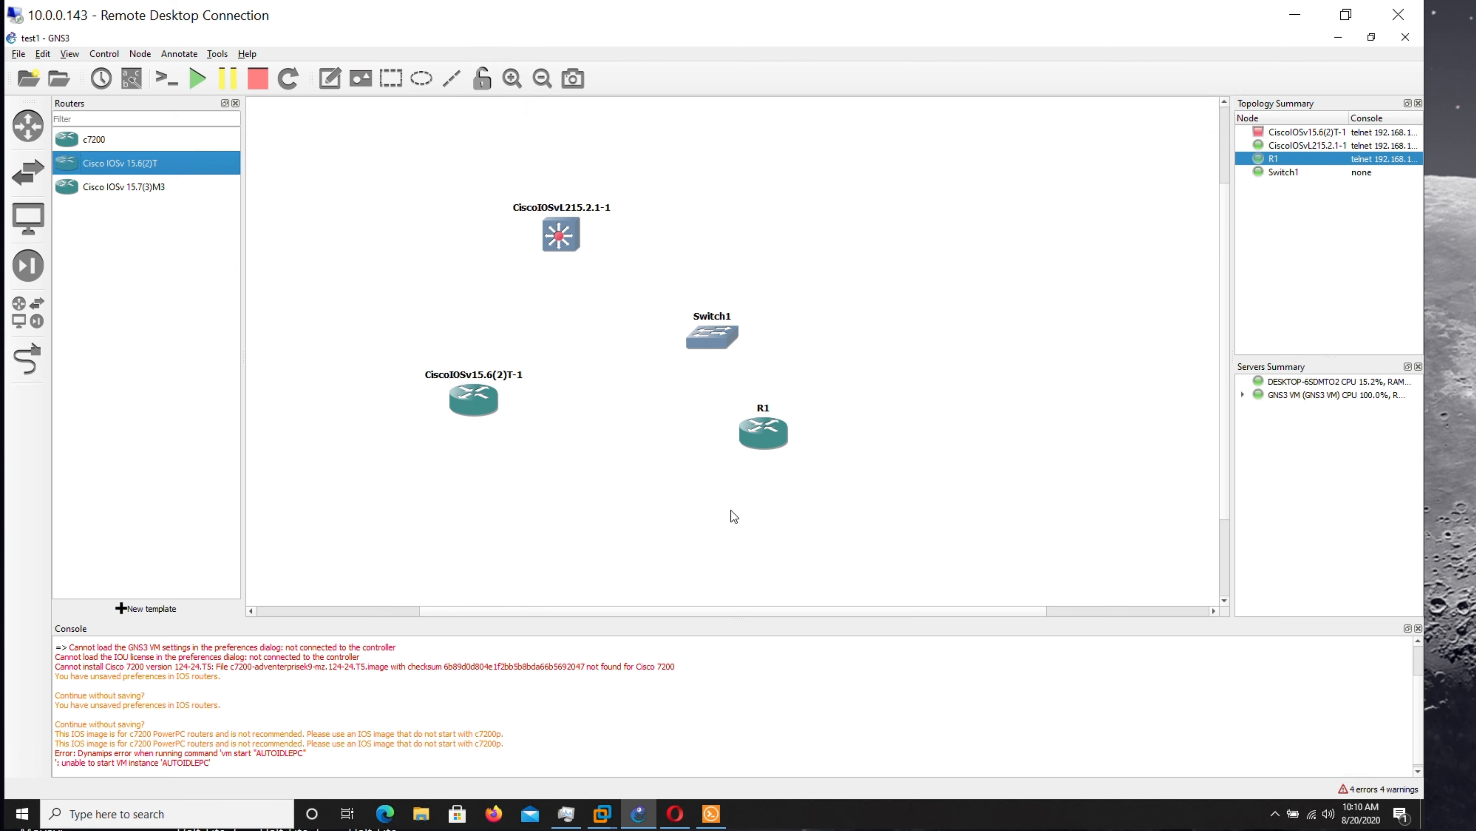
right_click(471, 416)
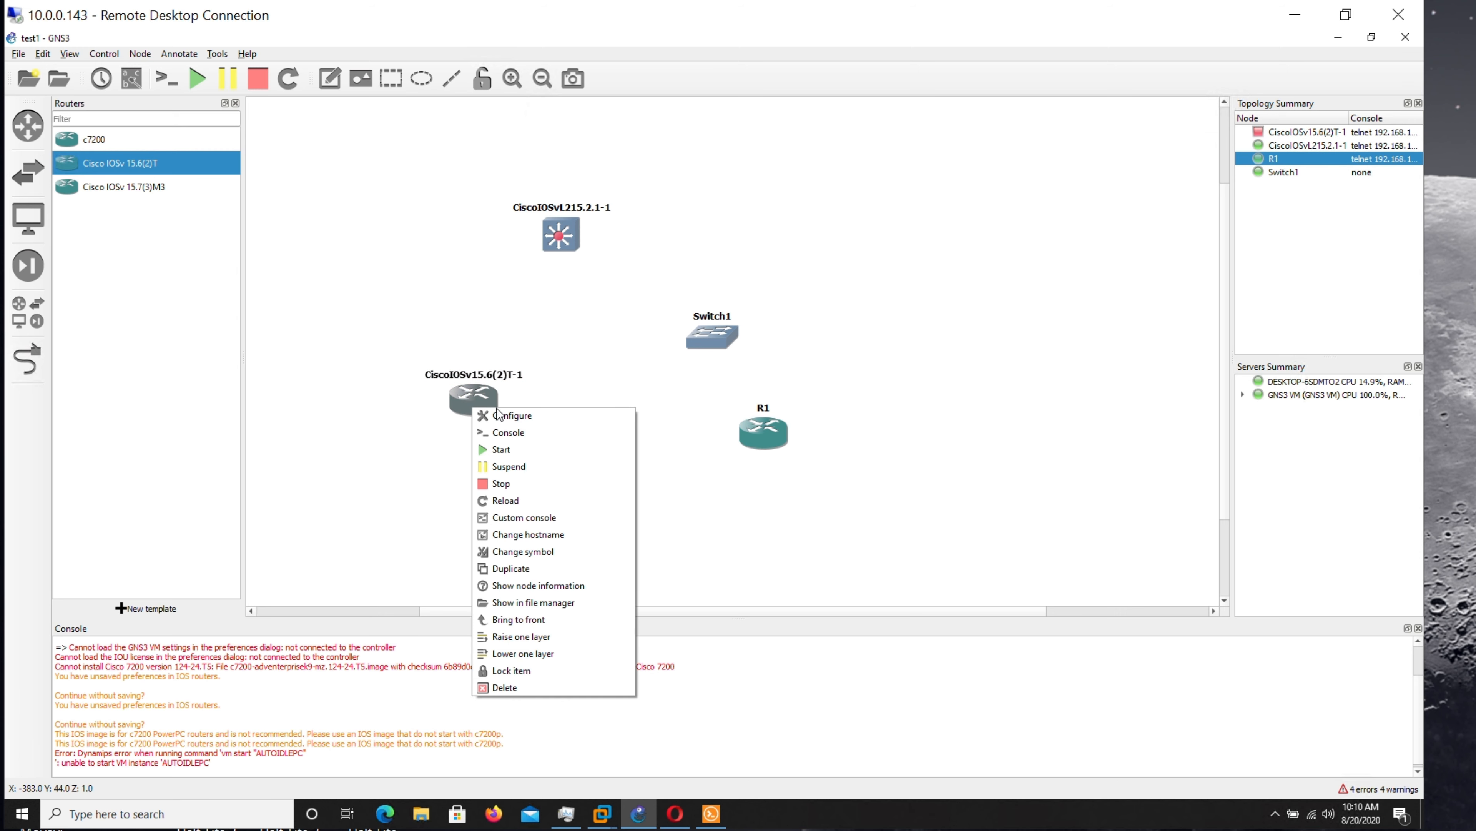
click(512, 453)
Step: Open the Cisco IOSv 15.6(2)T router's console and bring up its command prompt once it has booted
right_click(468, 399)
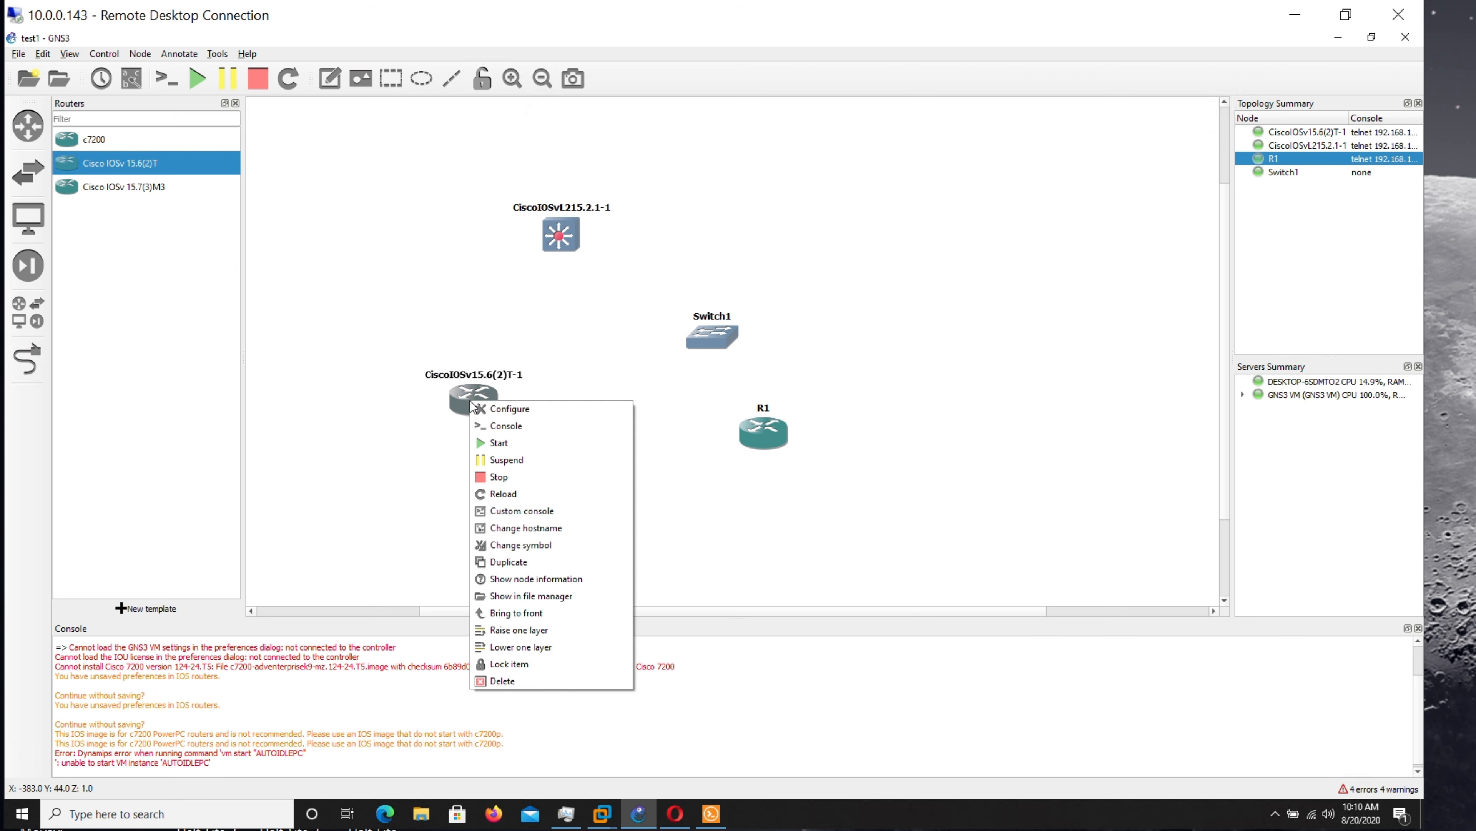
click(556, 436)
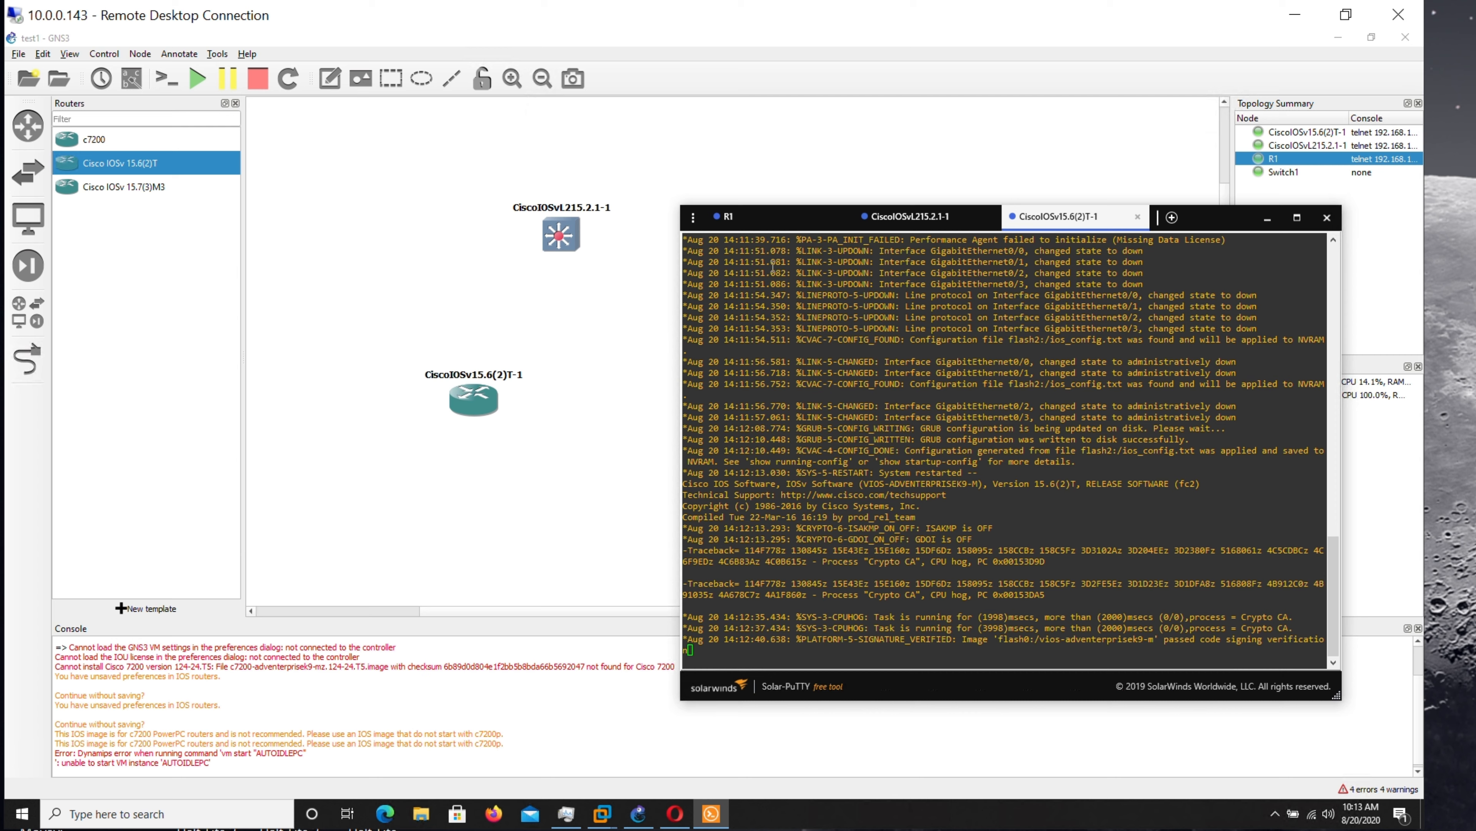
key(Return)
key(Return)
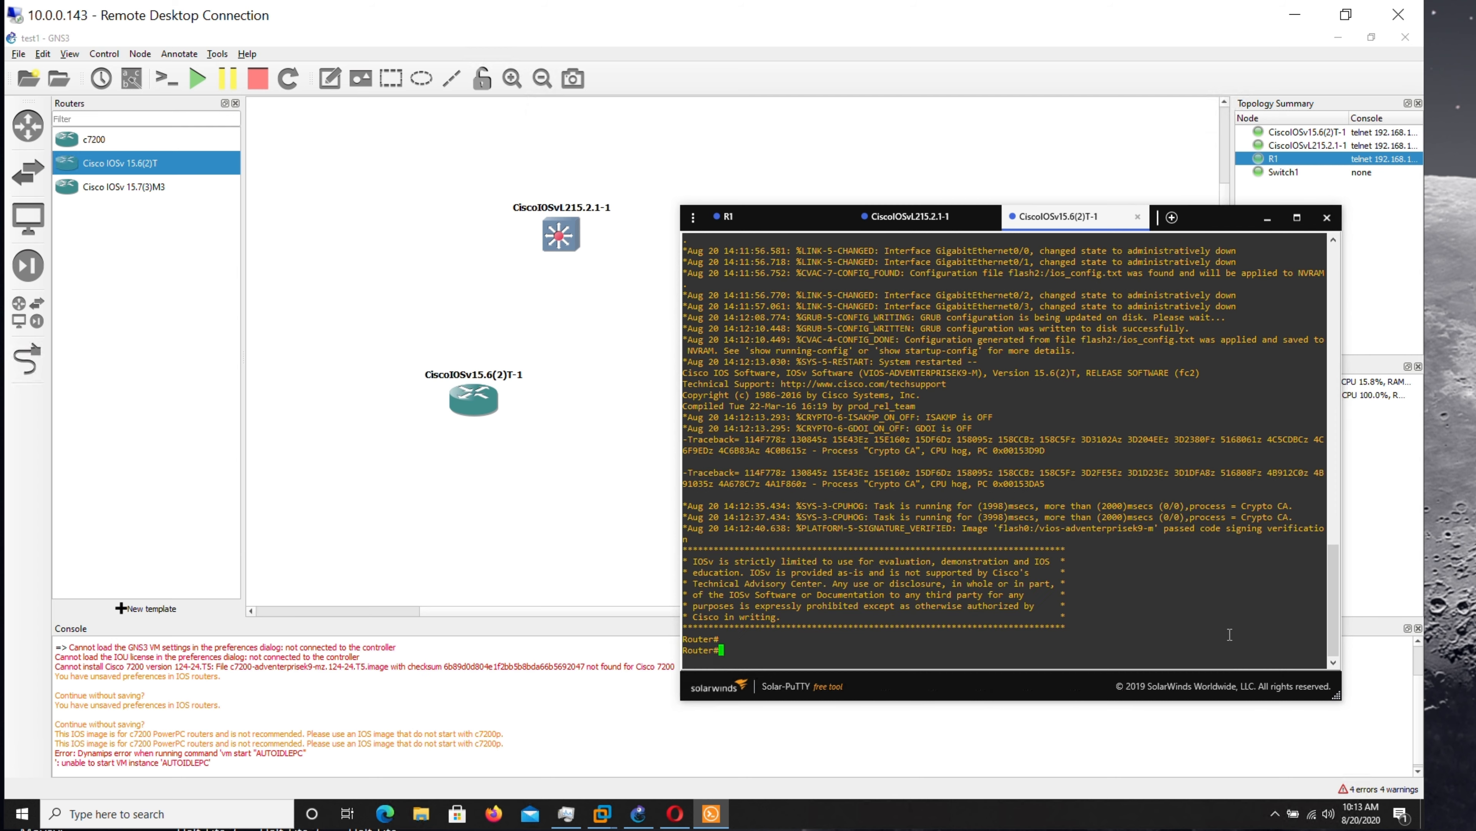